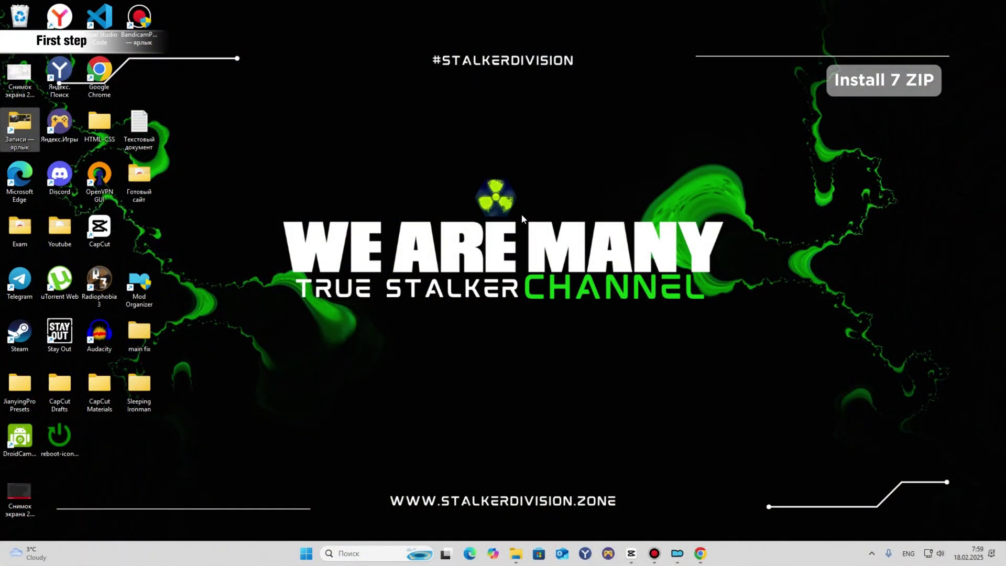
Check the 7-Zip download page in Chrome and the 7-Zip options offered for the "Готовый сайт" desktop folder.
left_click(700, 553)
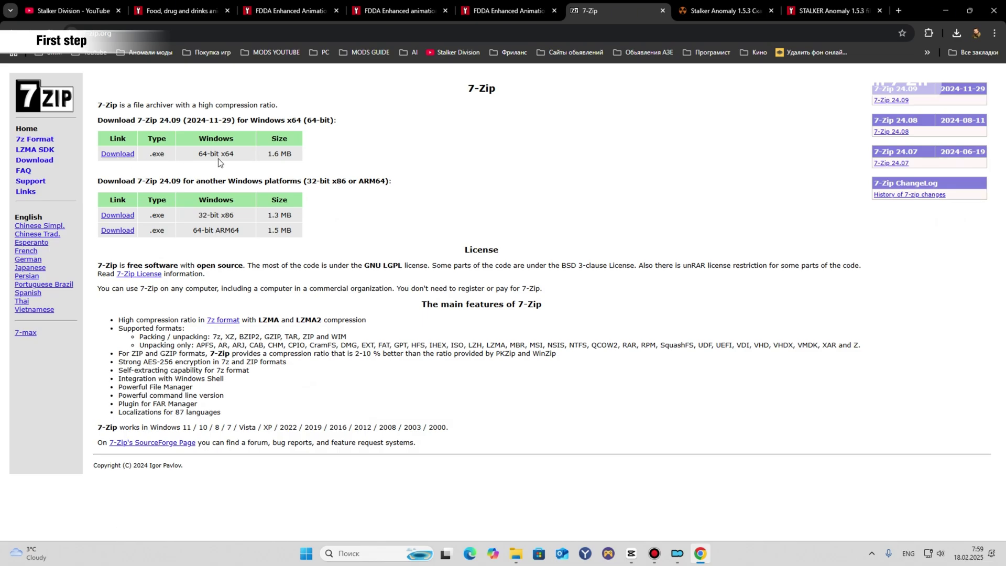
left_click(945, 10)
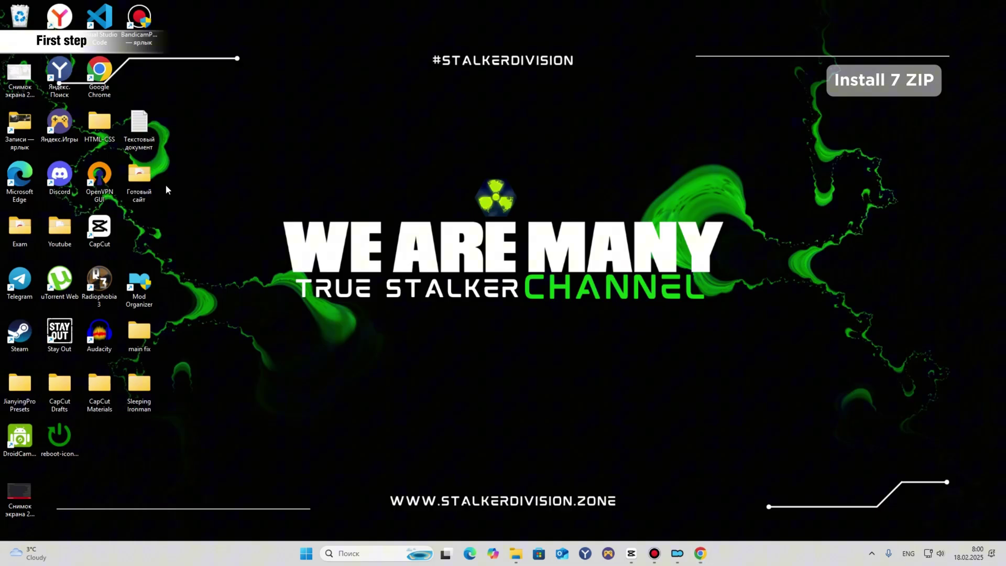
right_click(142, 168)
left_click(218, 394)
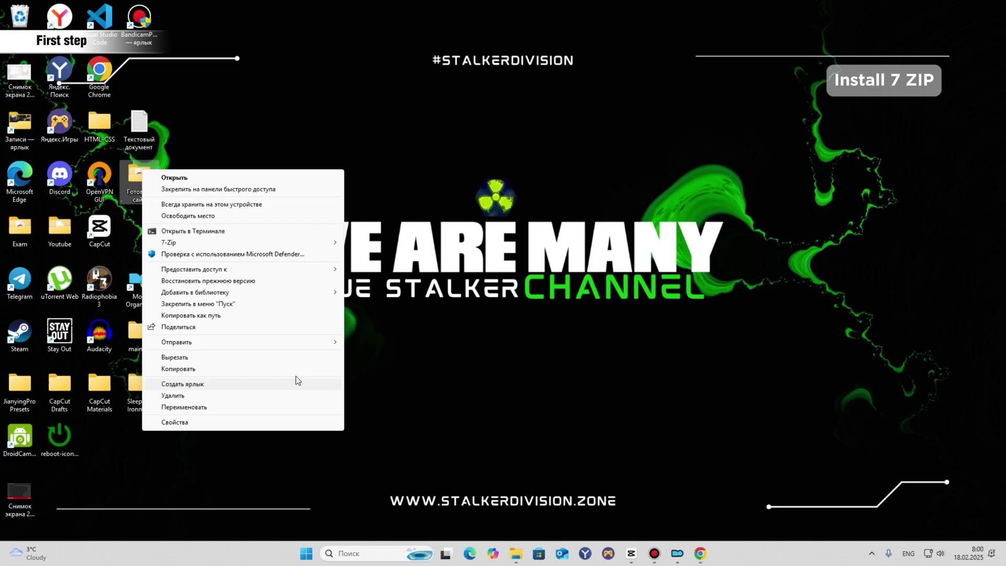
mouse_move(336, 243)
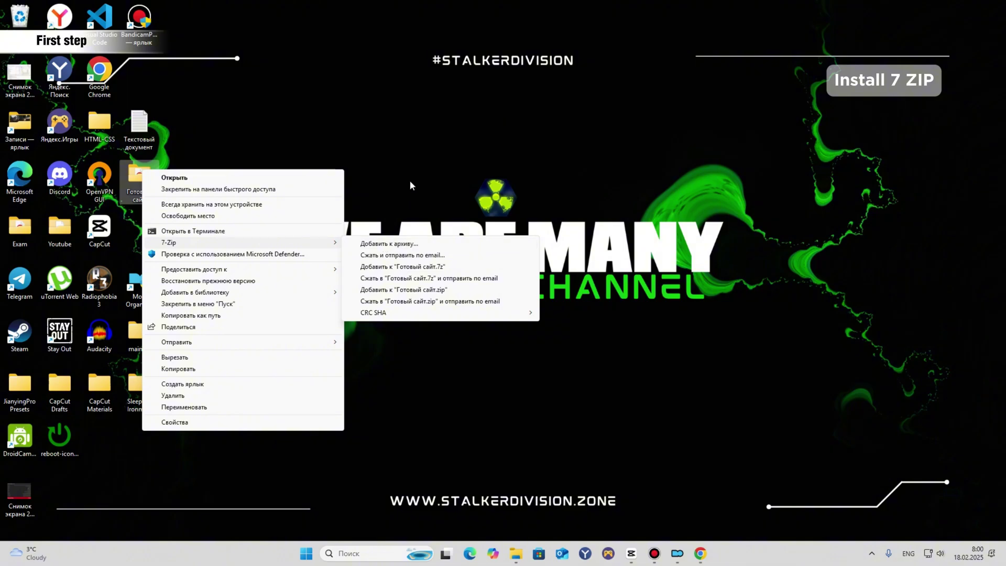
left_click(434, 211)
Examine the Stalker Anomaly 1.5.3 page on stalkermod.ru in Chrome, from the description down to the system requirements and download links.
left_click(703, 560)
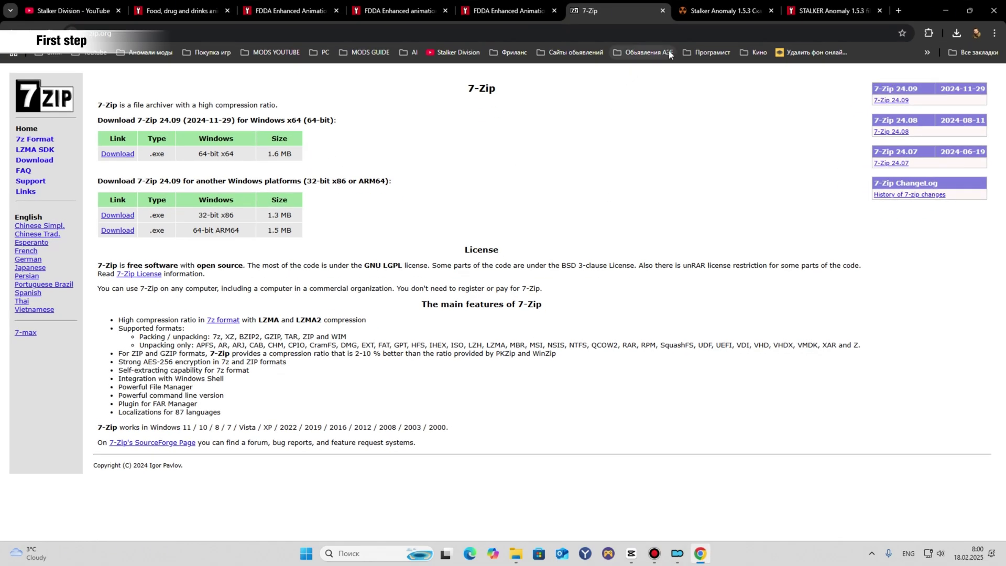
left_click(725, 10)
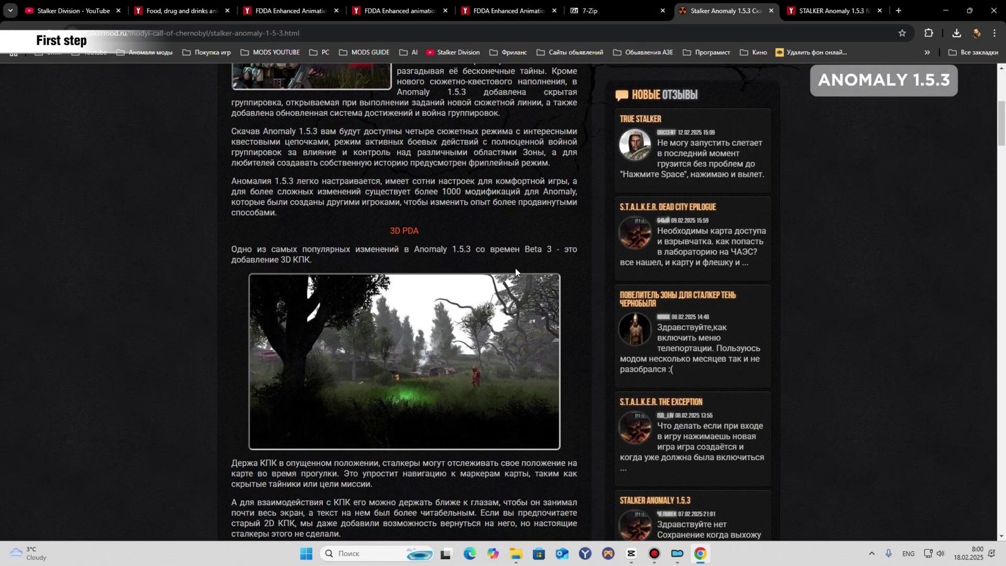
scroll(515, 270, "down", 15)
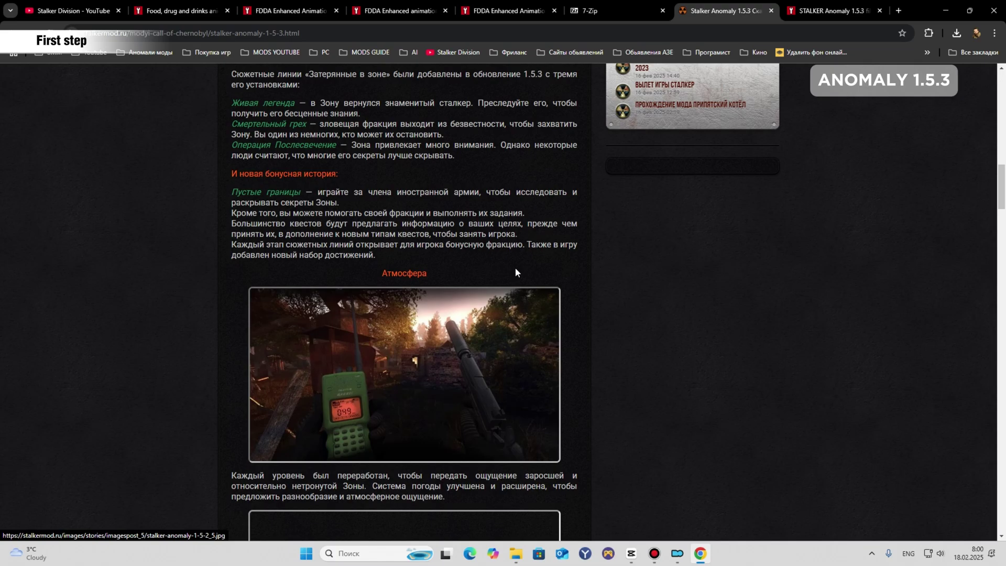
scroll(516, 269, "down", 14)
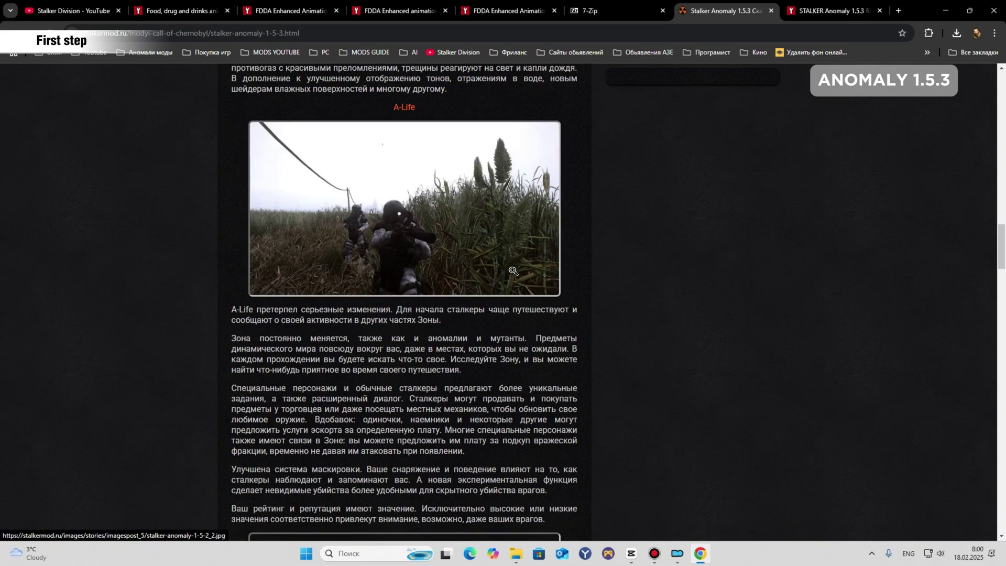
scroll(513, 270, "down", 8)
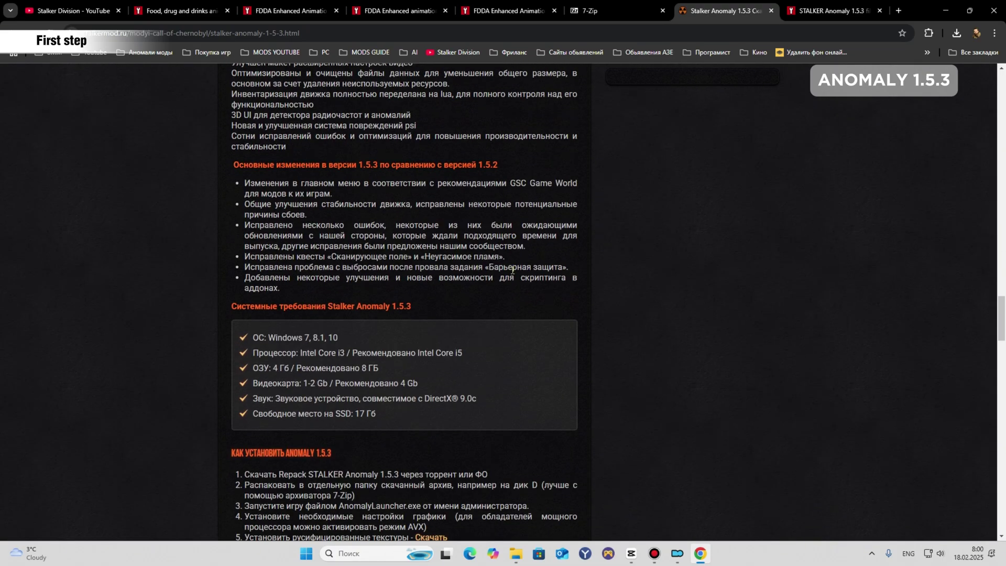
scroll(512, 270, "down", 5)
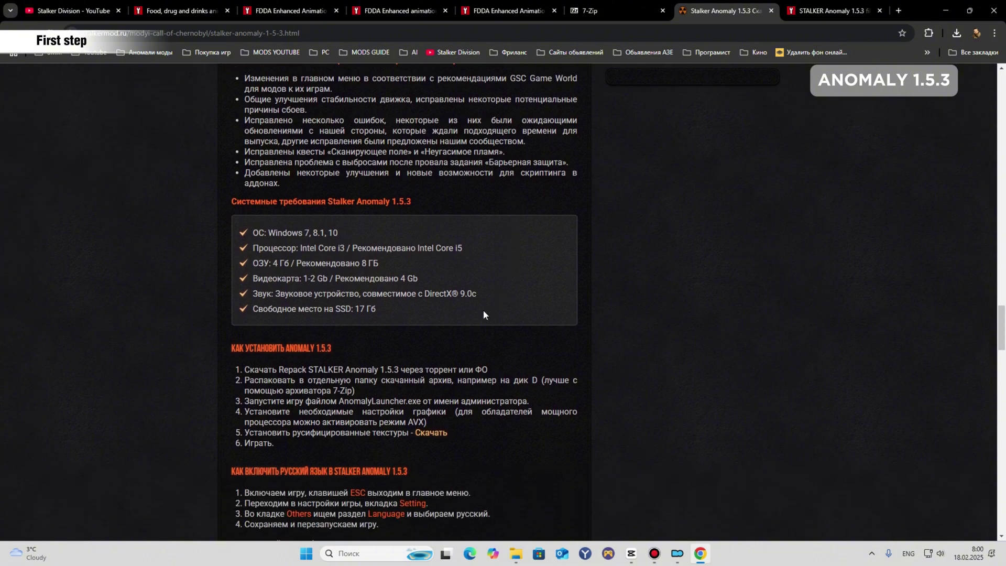
scroll(333, 483, "down", 2)
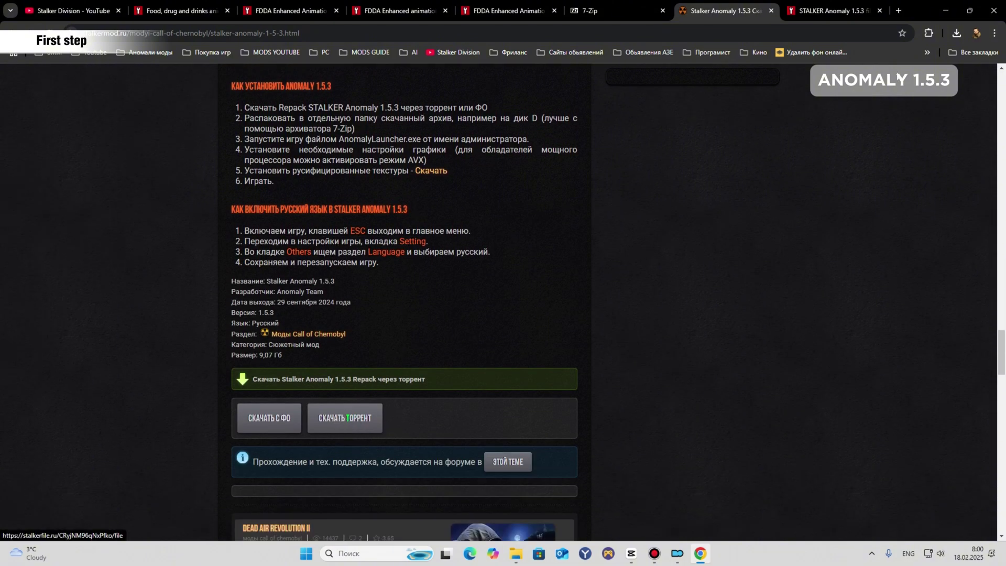
Check the ModDB download page for STALKER Anomaly 1.5.3 and return to the stalkermod.ru page.
left_click(833, 10)
scroll(296, 225, "down", 4)
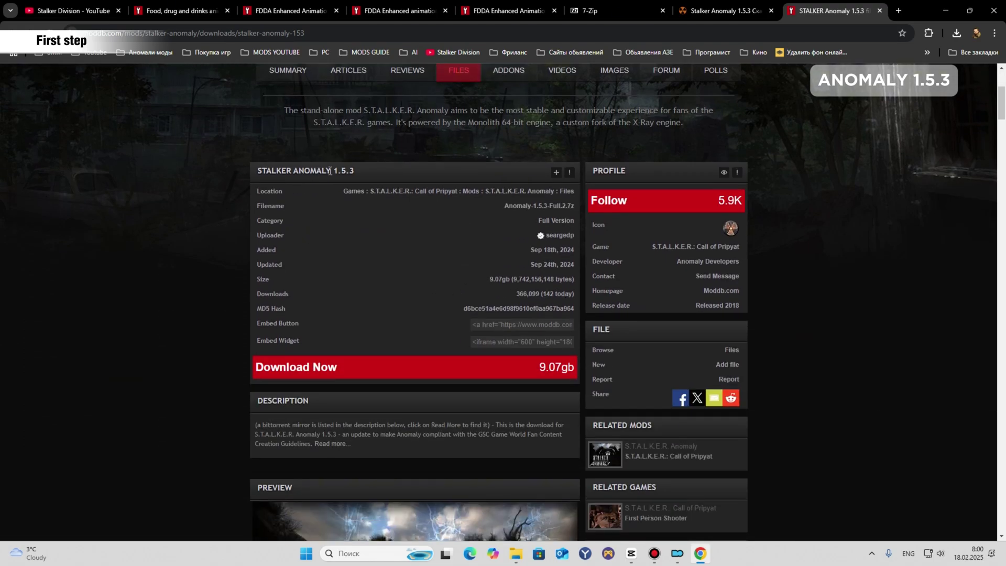
scroll(321, 275, "down", 2)
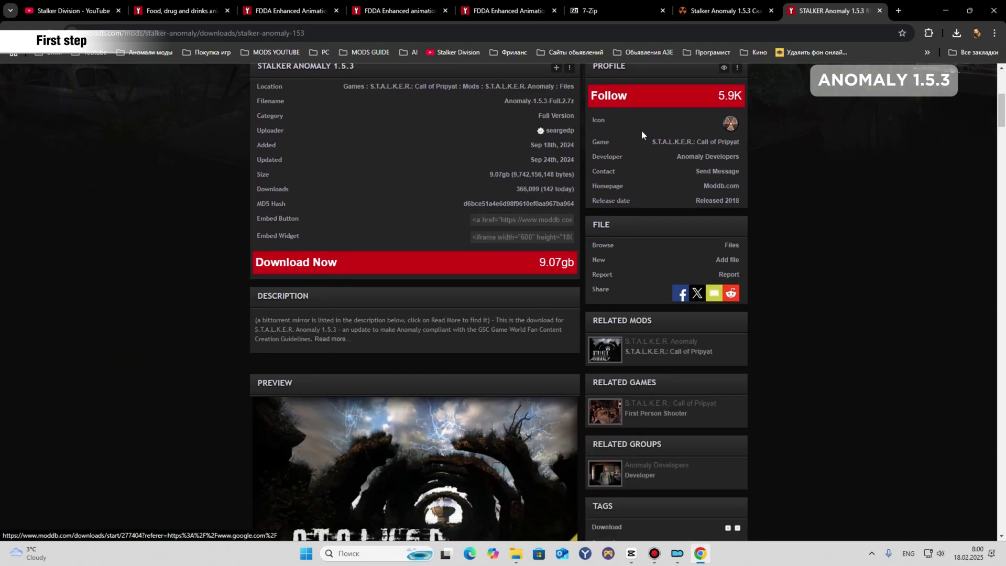
key("ctrl+shift+Tab")
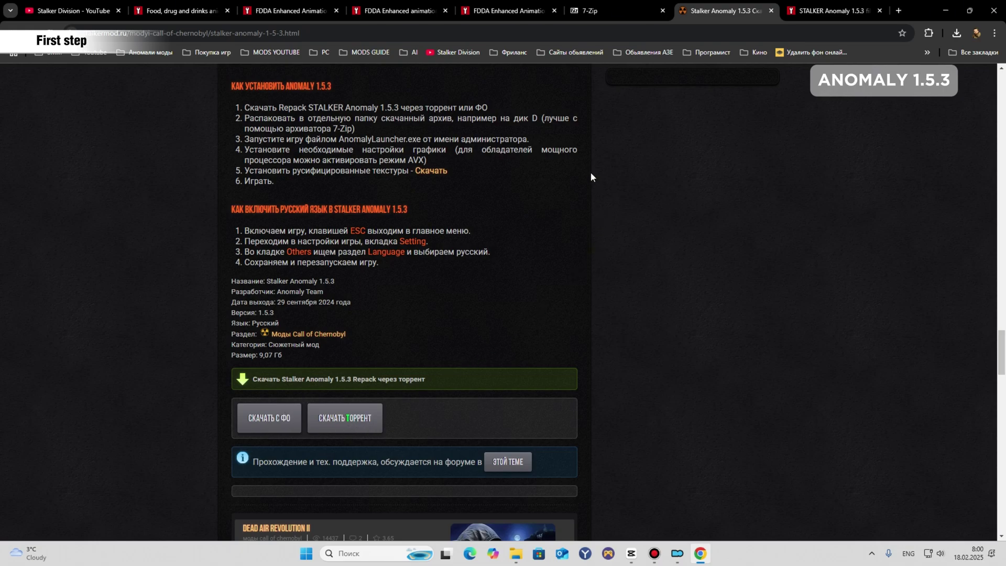
Switch to File Explorer, show the contents of drive D: and select the Anomaly-1.5.3-Full folder.
left_click(941, 7)
double_click(137, 178)
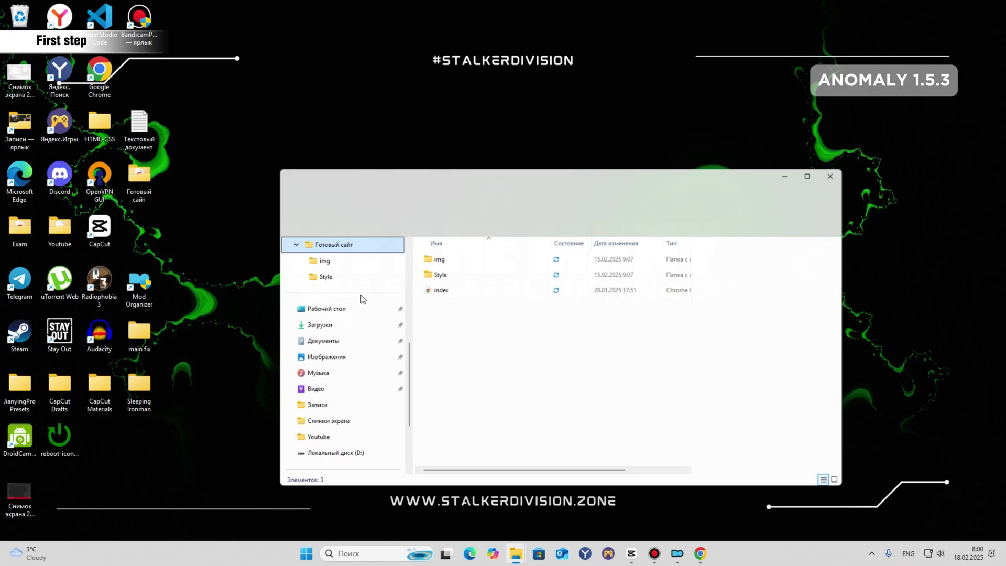
left_click(317, 428)
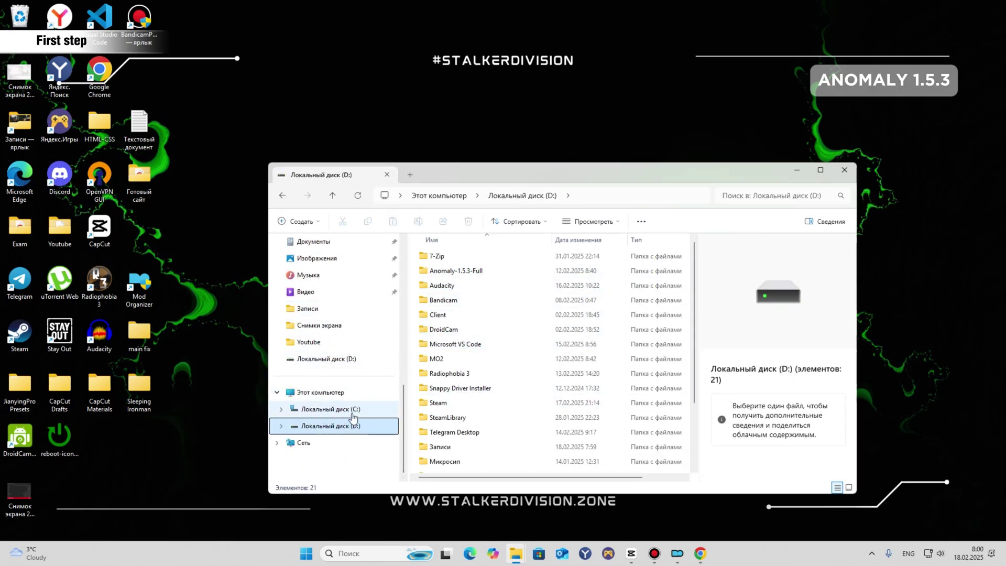
left_click(463, 272)
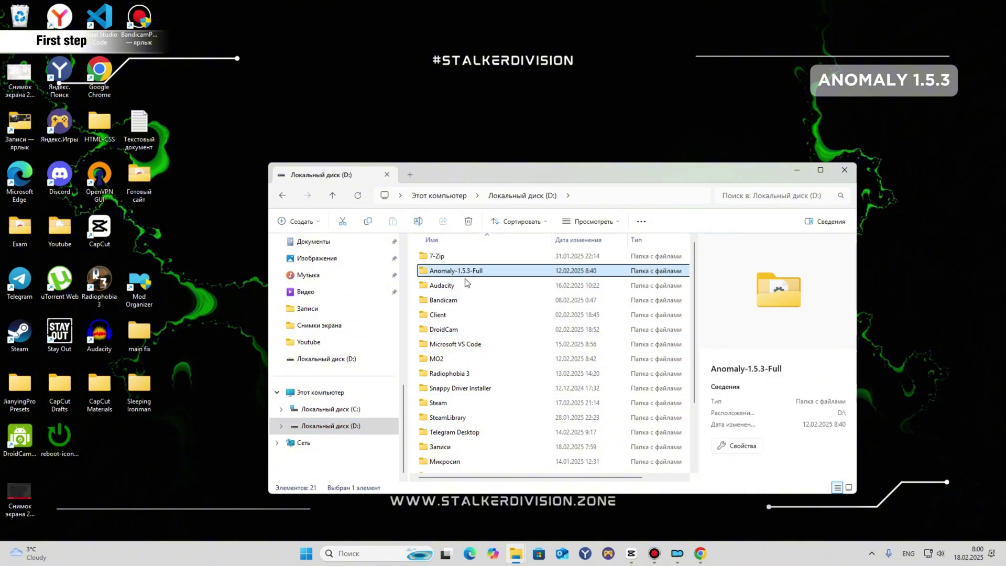
Find the Anomaly-1.5.3-Full archive on drive D: and look at the additional options available for it.
scroll(465, 287, "down", 2)
left_click(460, 408)
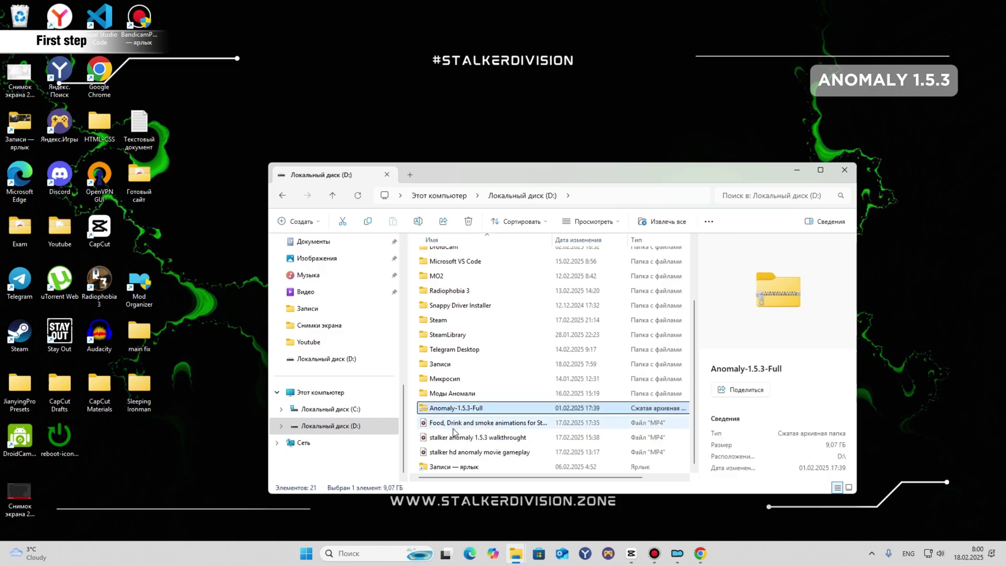
right_click(450, 412)
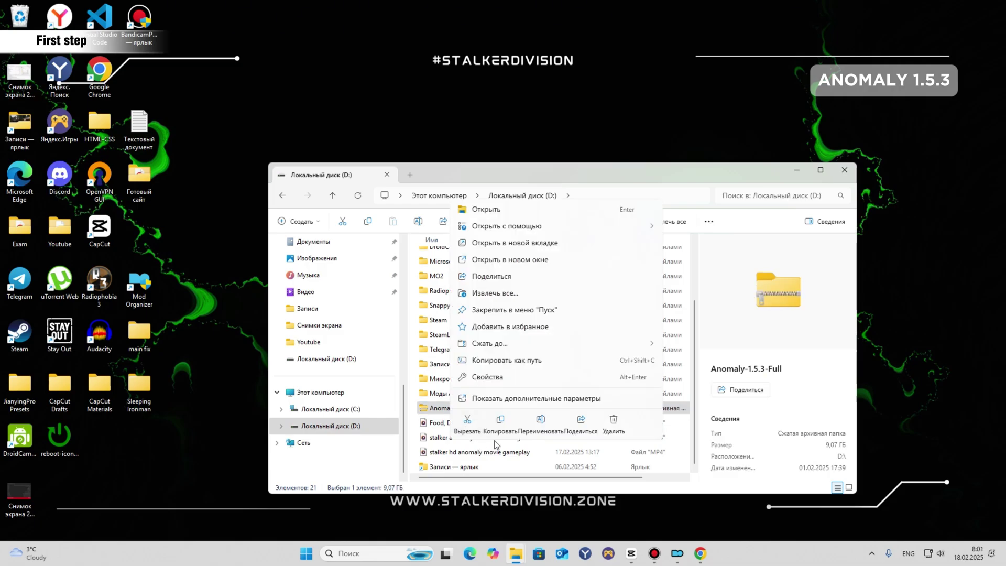
left_click(516, 410)
mouse_move(523, 235)
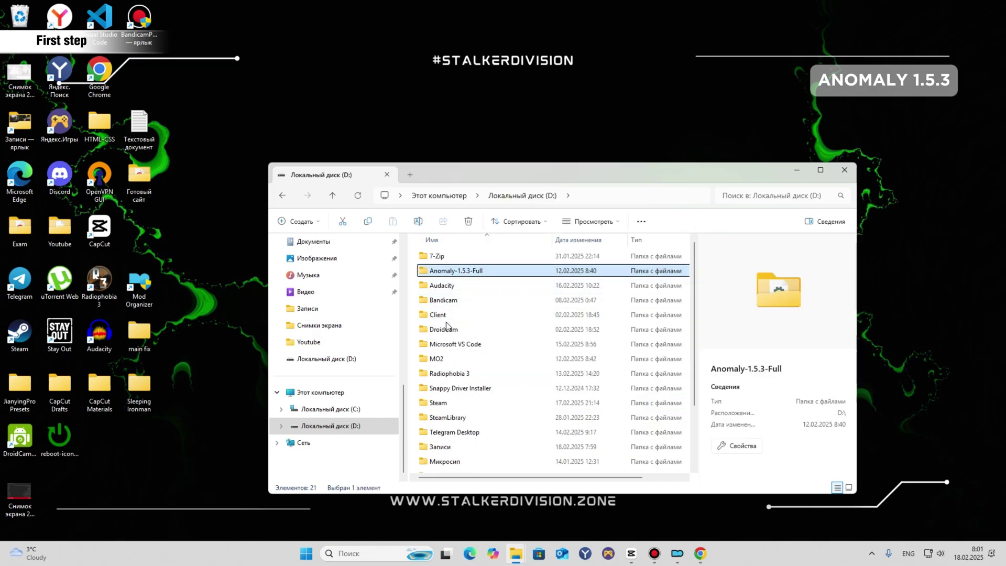
Open the Anomaly-1.5.3-Full folder and run the AnomalyLauncher application.
double_click(435, 275)
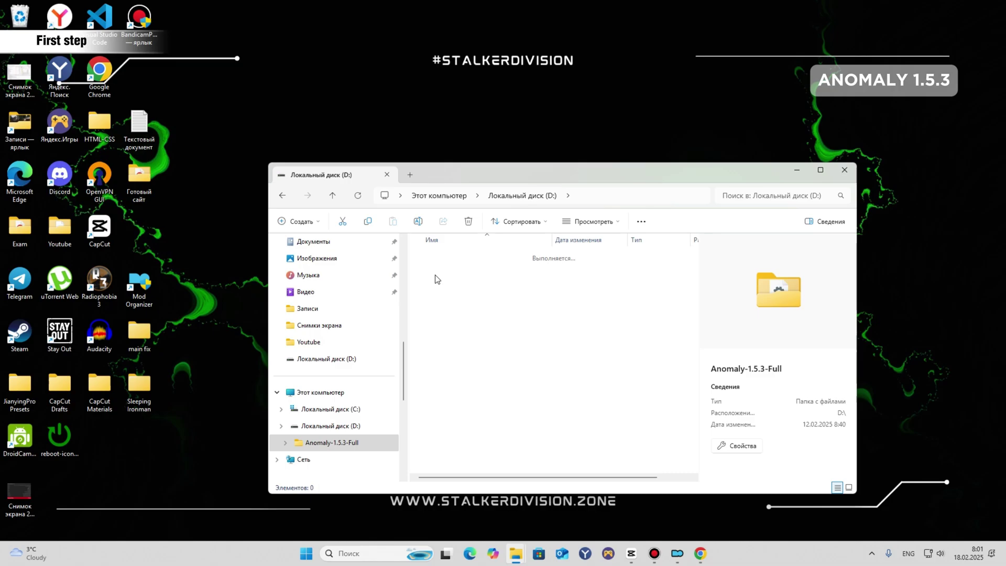
left_click(453, 343)
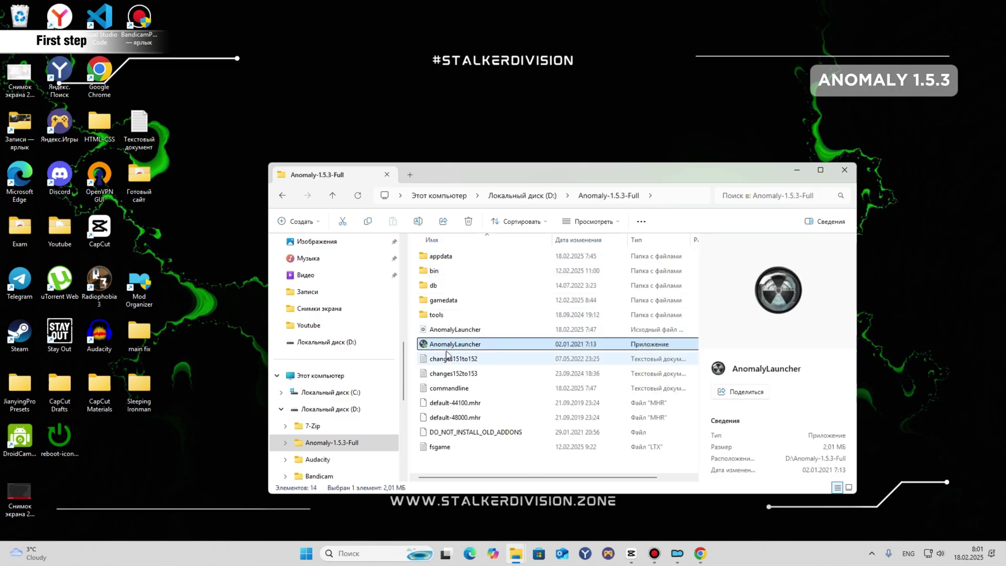
double_click(441, 345)
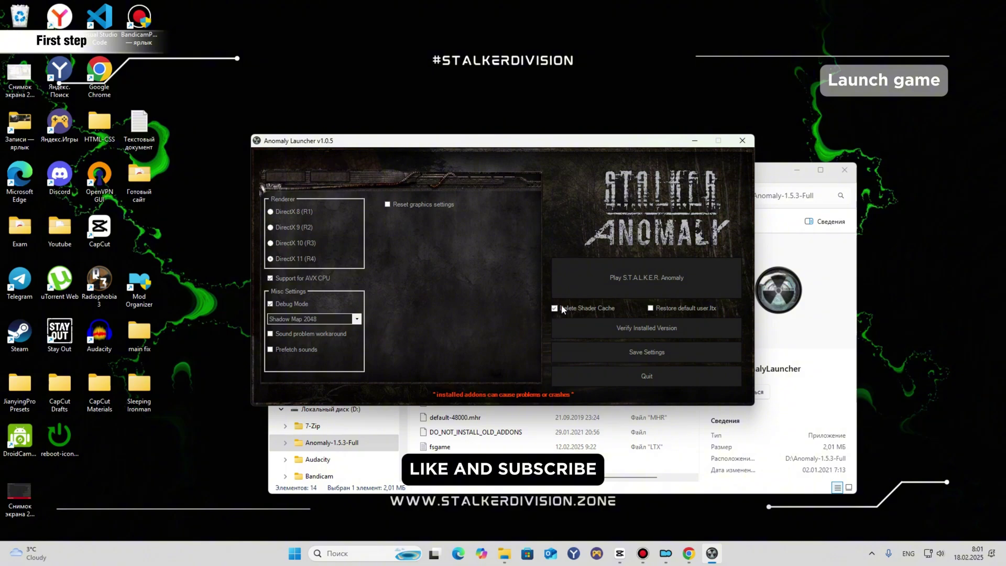
Start S.T.A.L.K.E.R. Anomaly from the launcher and exit the game to Windows from its main menu.
left_click(603, 287)
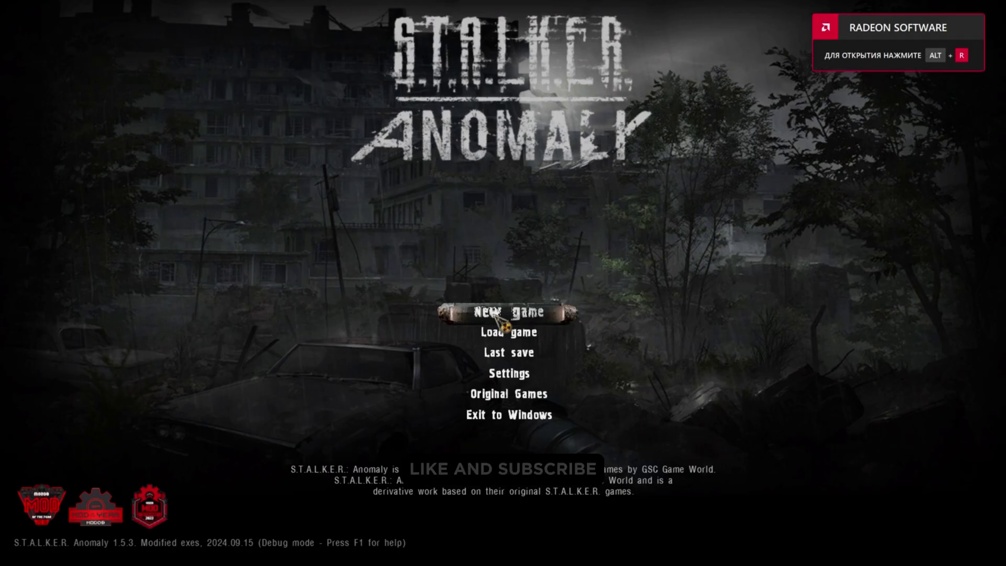
left_click(496, 416)
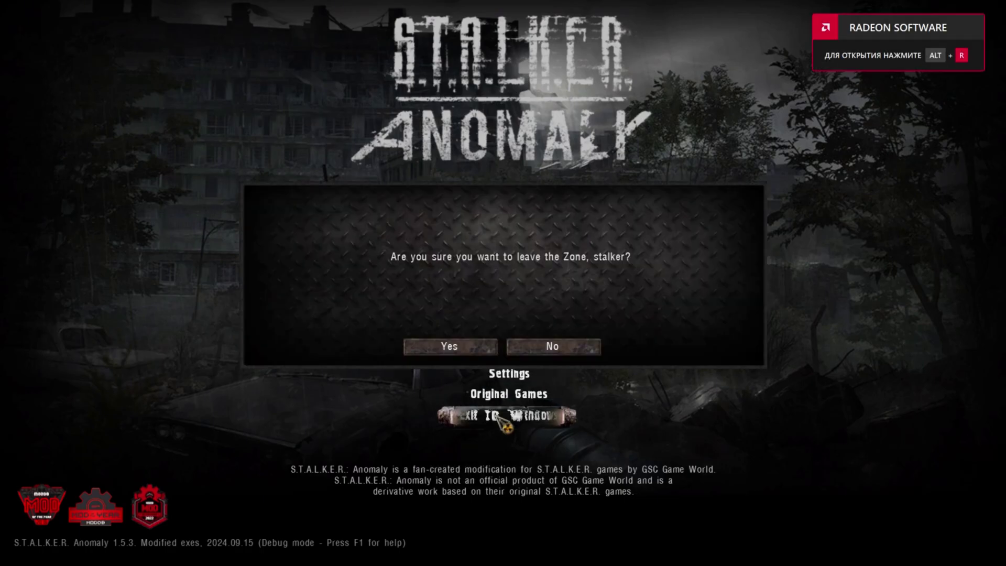
left_click(453, 344)
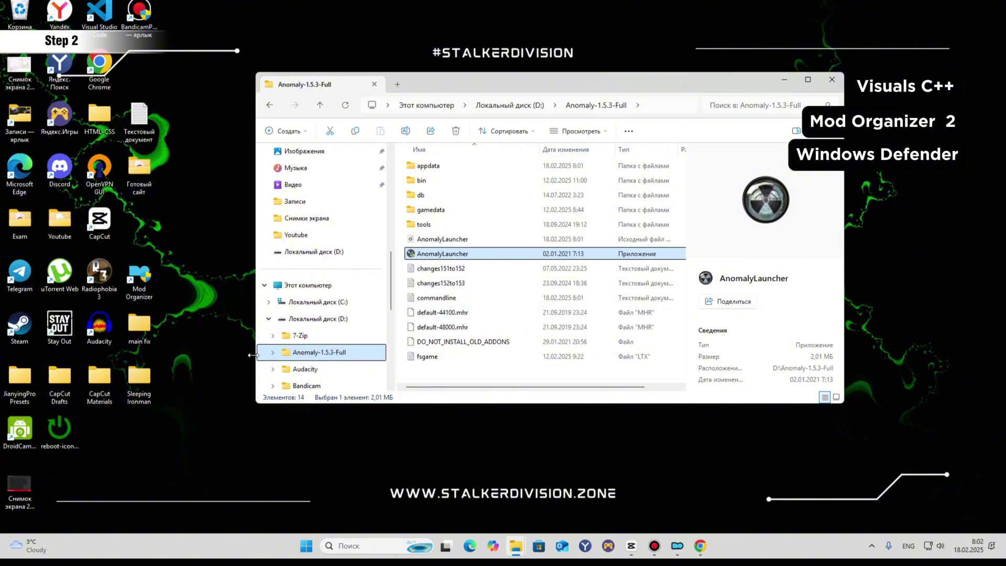
Search Google for "mOD ORGANIZER 2" in a new Chrome tab.
left_click(132, 297)
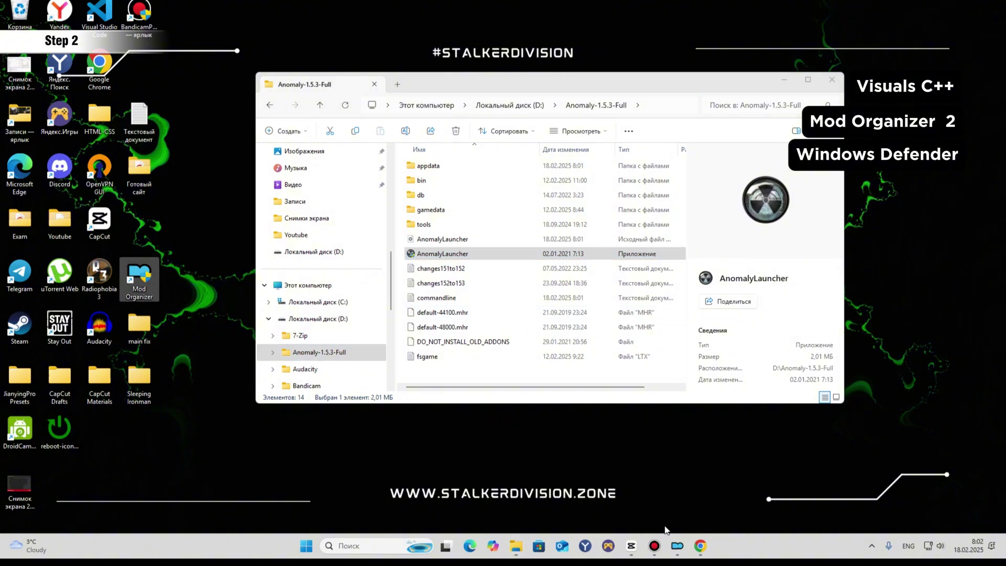
left_click(699, 545)
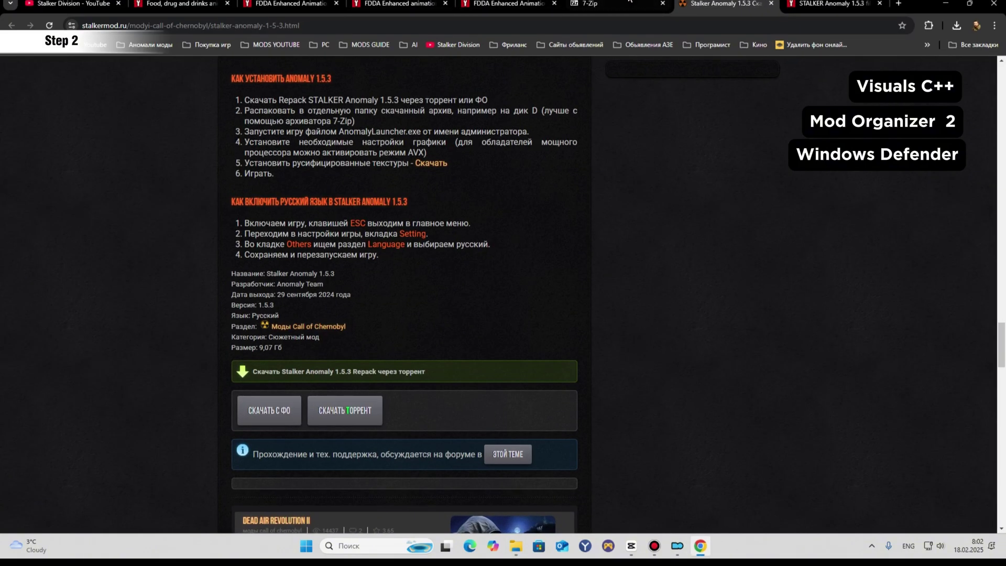
left_click(897, 3)
type("mo")
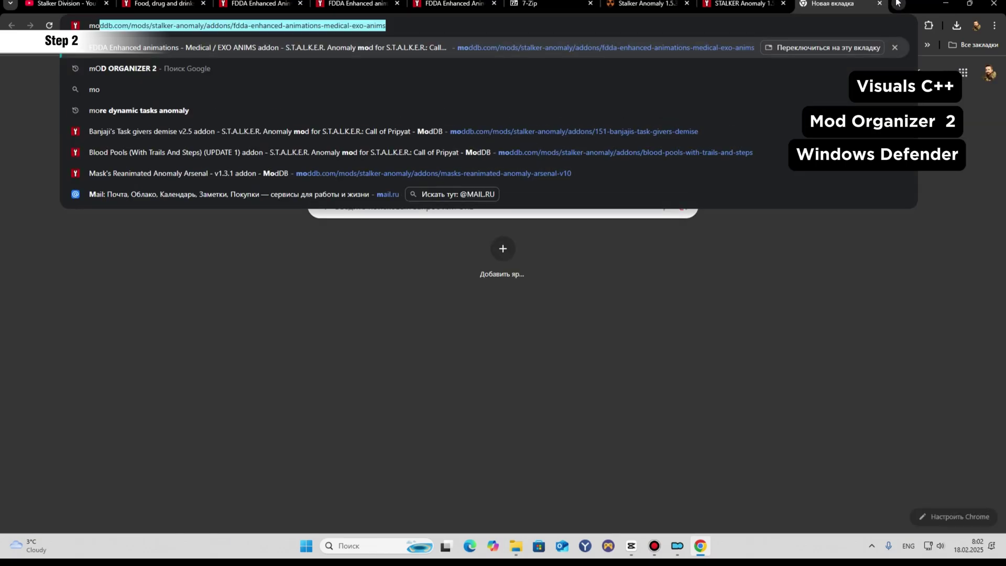
key("Down")
key("Return")
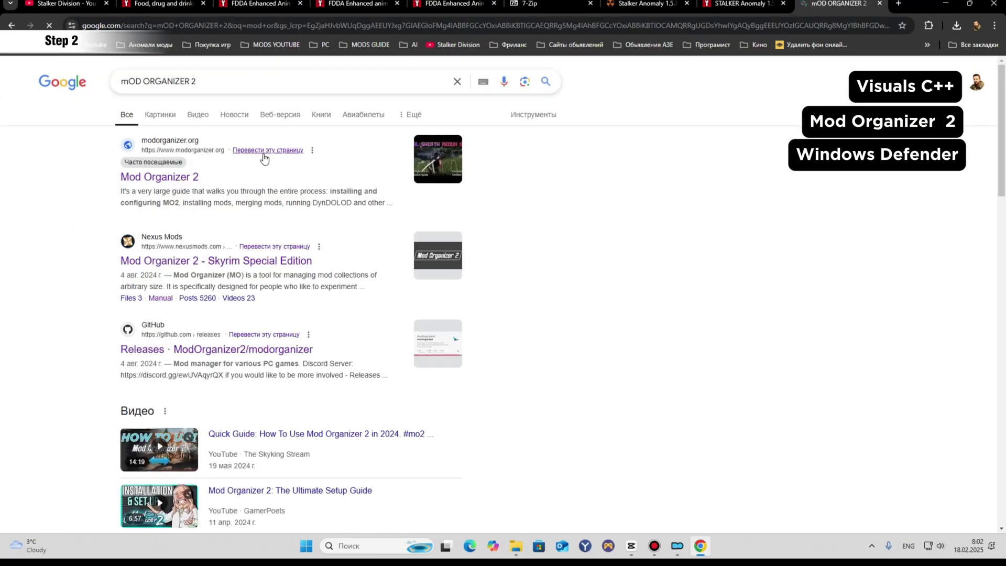
Open the Mod Organizer 2 GitHub releases through modorganizer.org and locate Mod.Organizer-2.5.2.exe among the v2.5.2 assets.
left_click(167, 177)
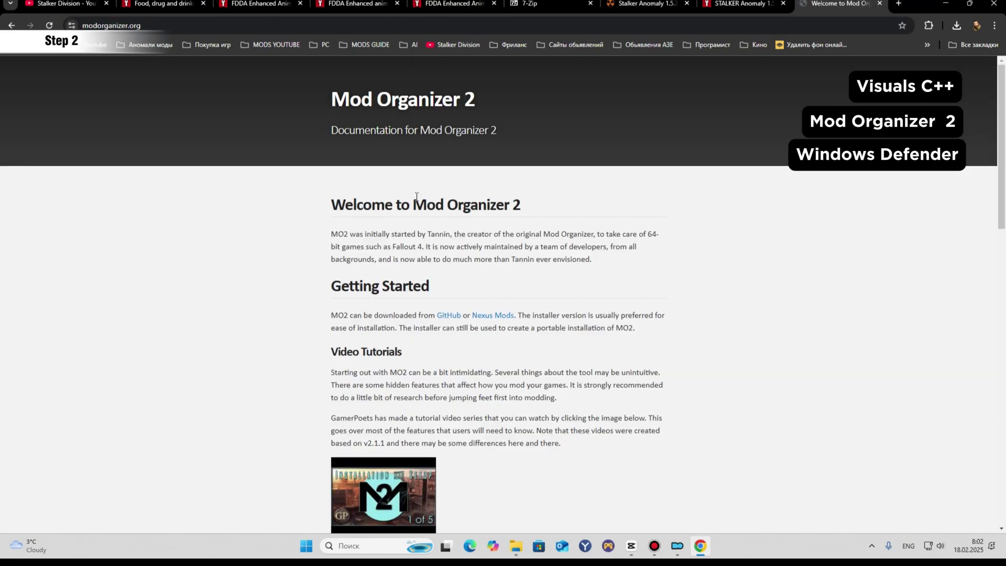
left_click(440, 316)
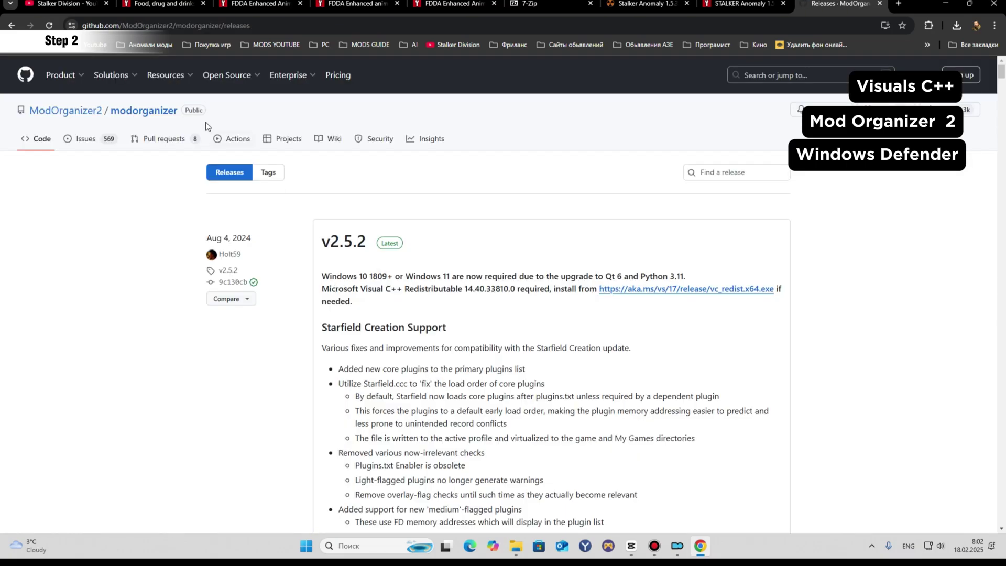
scroll(660, 461, "down", 1)
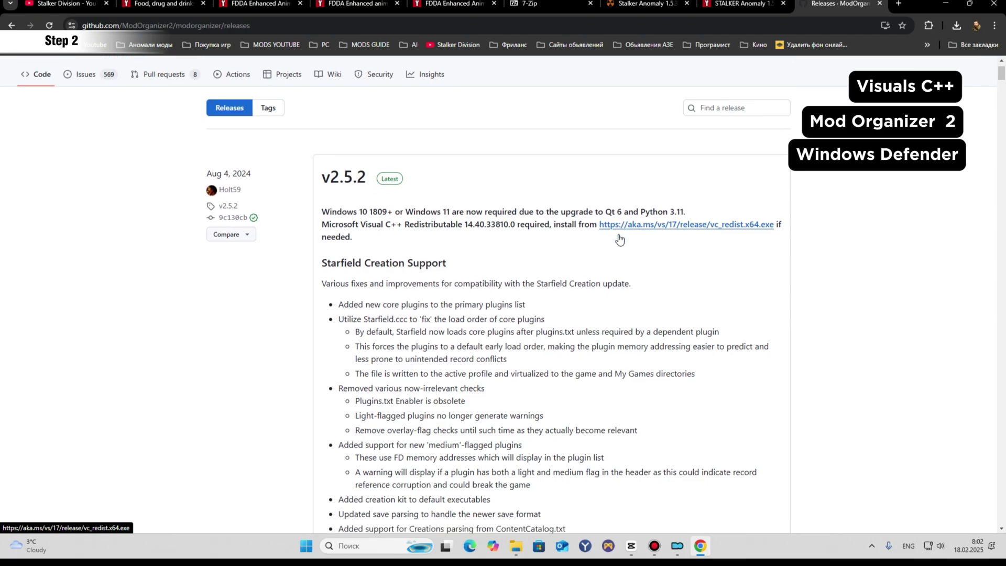
scroll(619, 239, "down", 20)
scroll(619, 238, "down", 10)
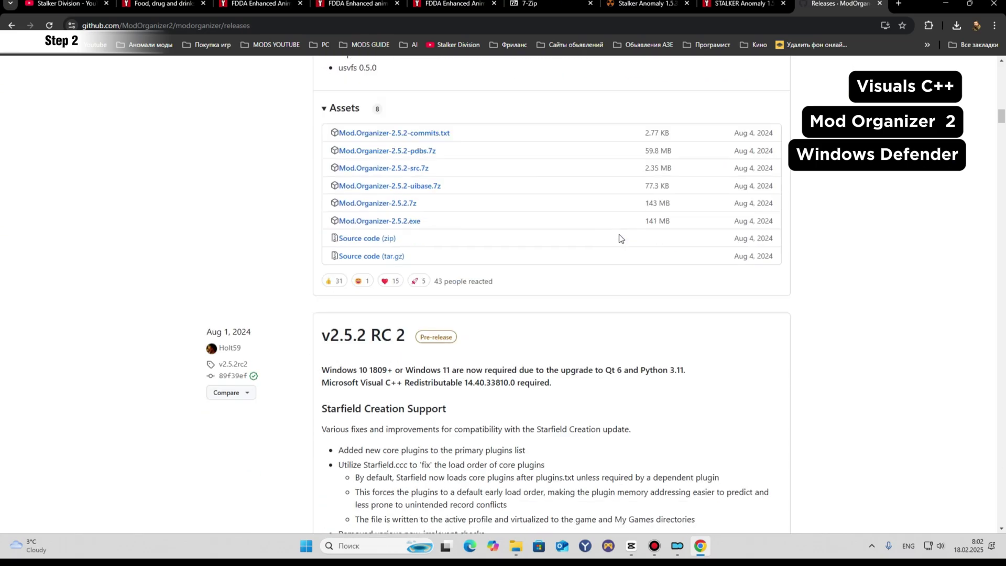
scroll(345, 230, "up", 2)
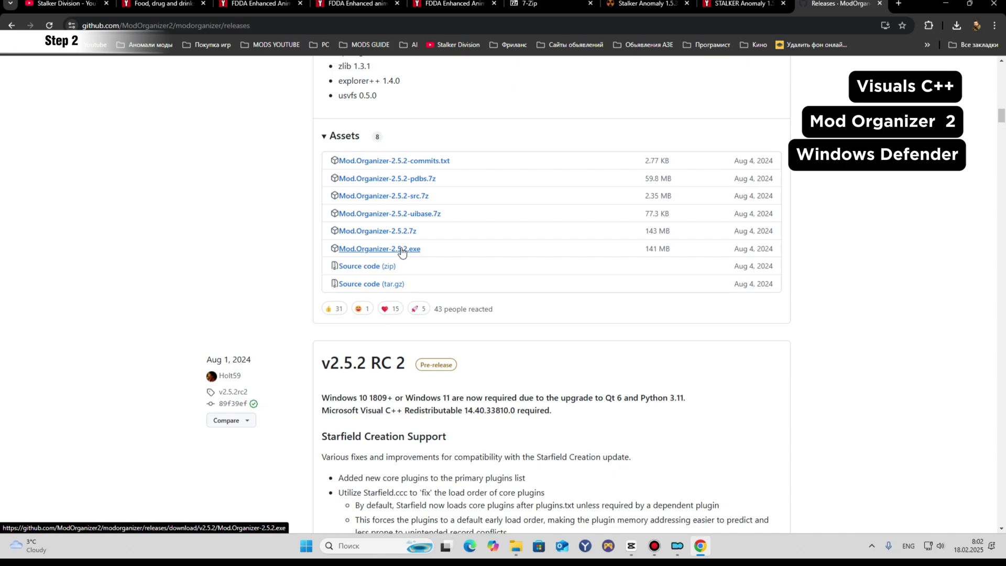
Review the v2.5.2 release notes for the Microsoft Visual C++ Redistributable requirement and its vc_redist.x64.exe download link.
scroll(462, 250, "up", 10)
scroll(462, 248, "up", 15)
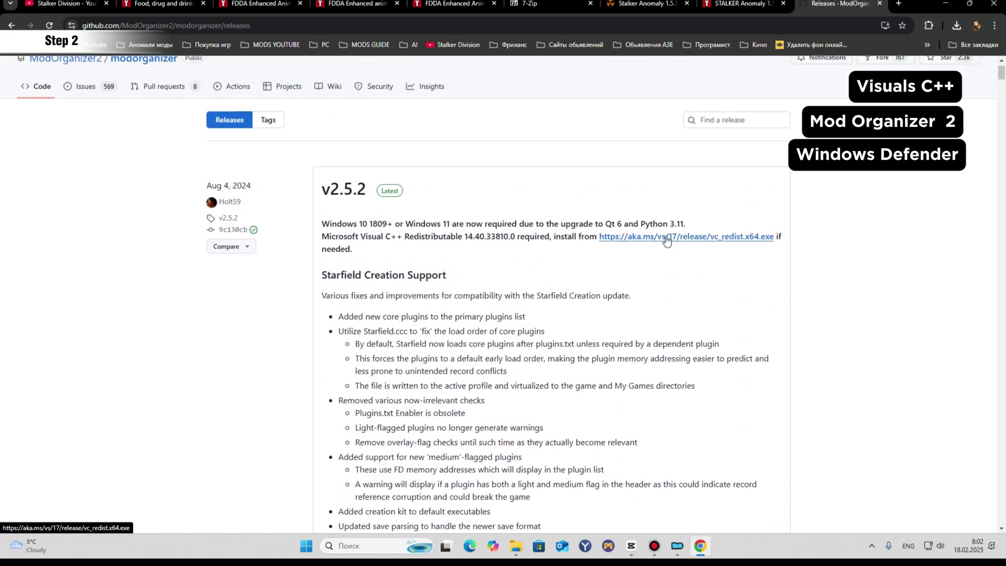
scroll(666, 239, "down", 15)
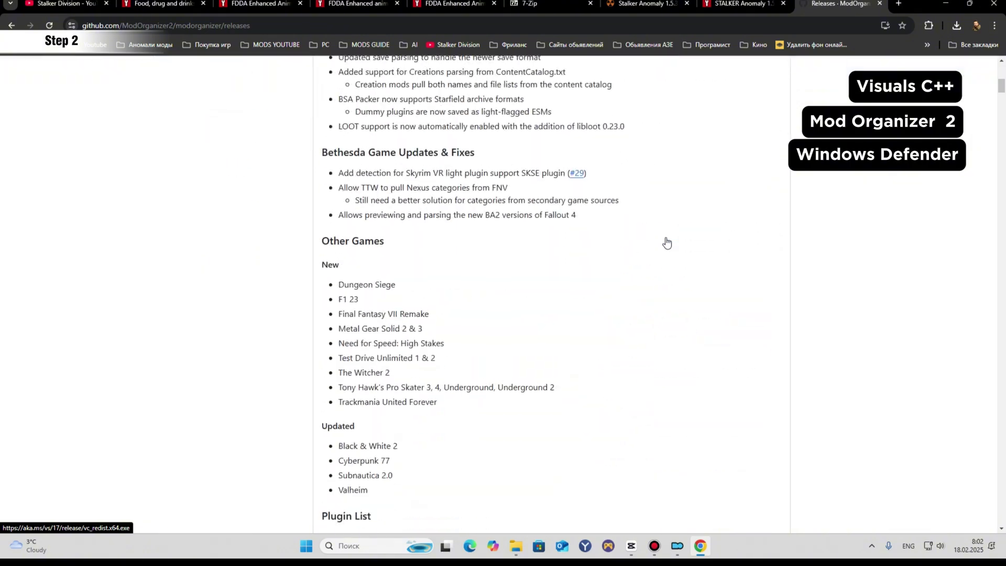
scroll(666, 238, "down", 10)
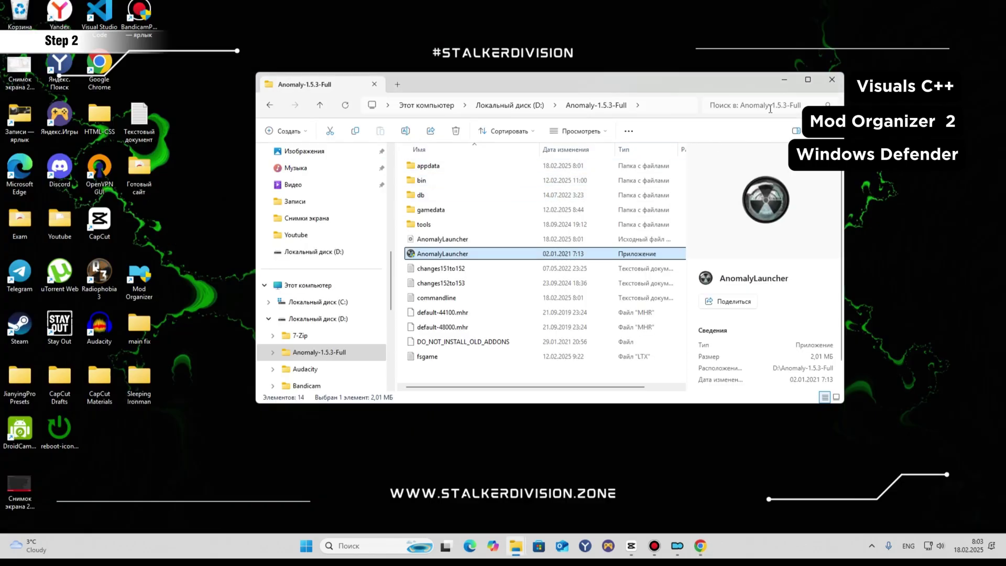
Close the Anomaly-1.5.3-Full folder window, switch to Mod Organizer and start creating a new global instance.
left_click(832, 81)
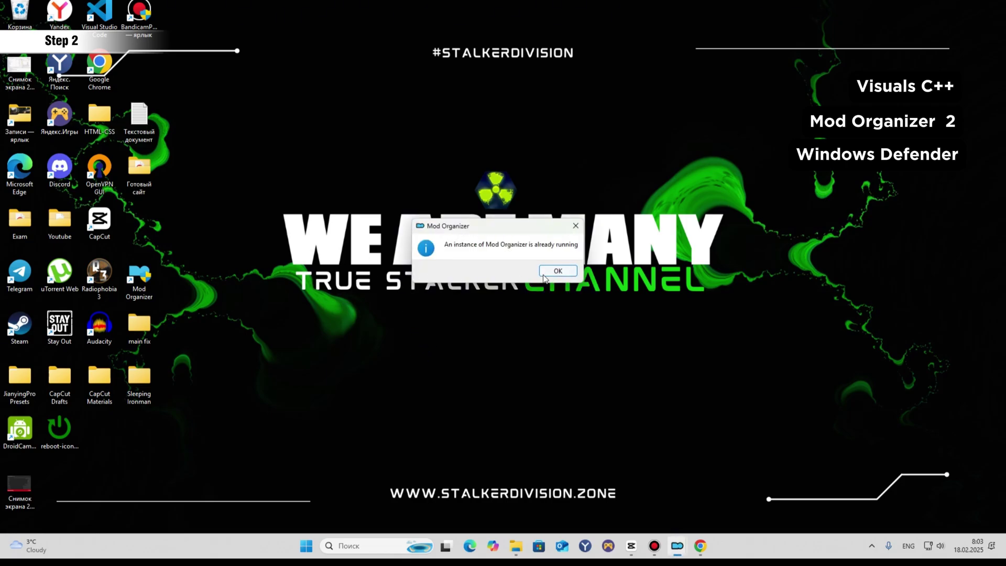
left_click(547, 270)
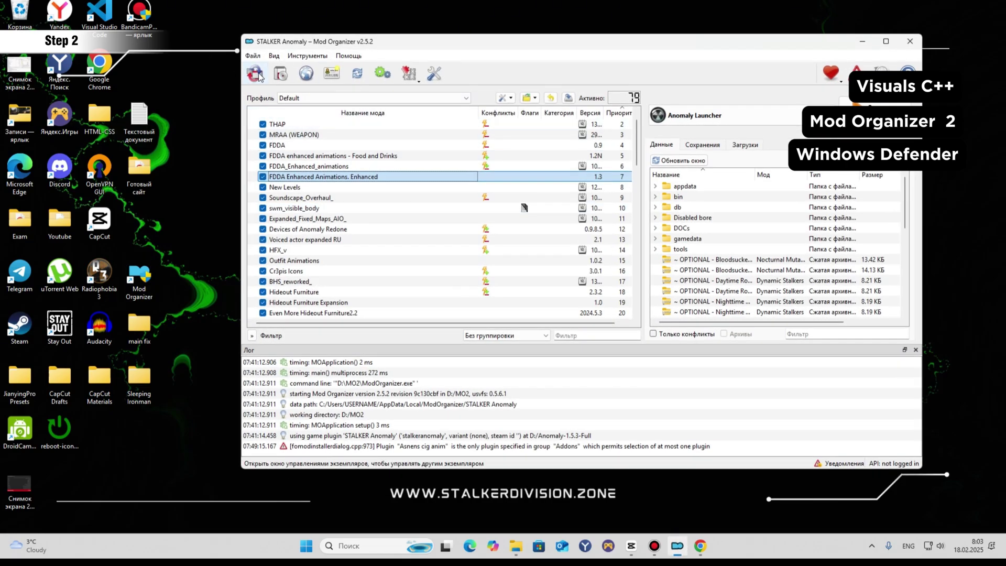
left_click(255, 73)
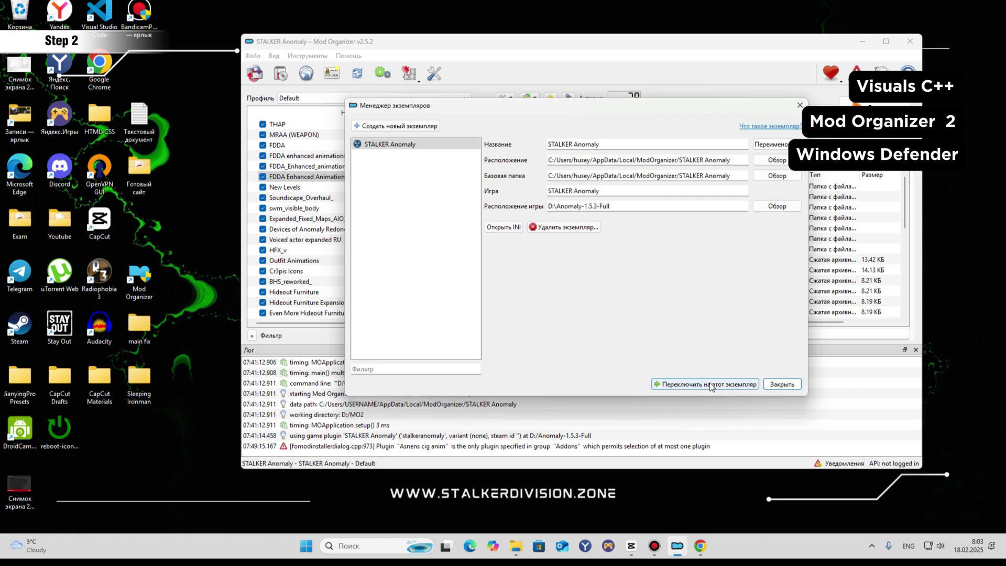
left_click(399, 128)
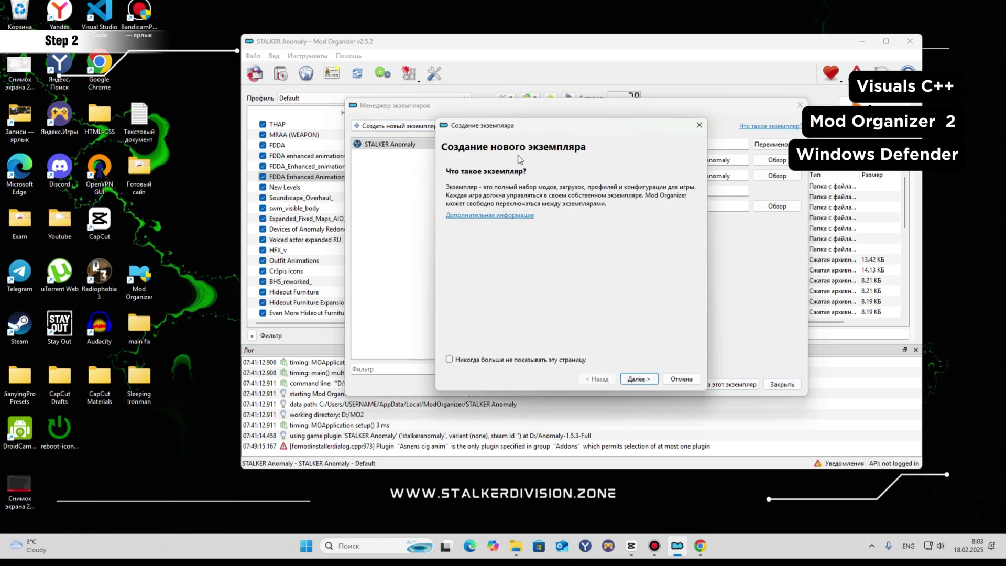
left_click(638, 378)
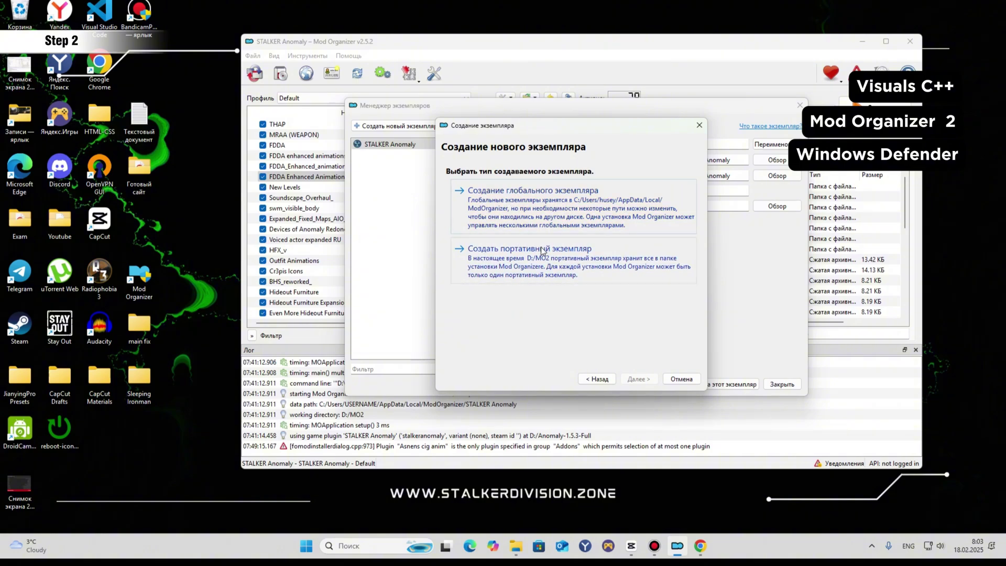
left_click(518, 207)
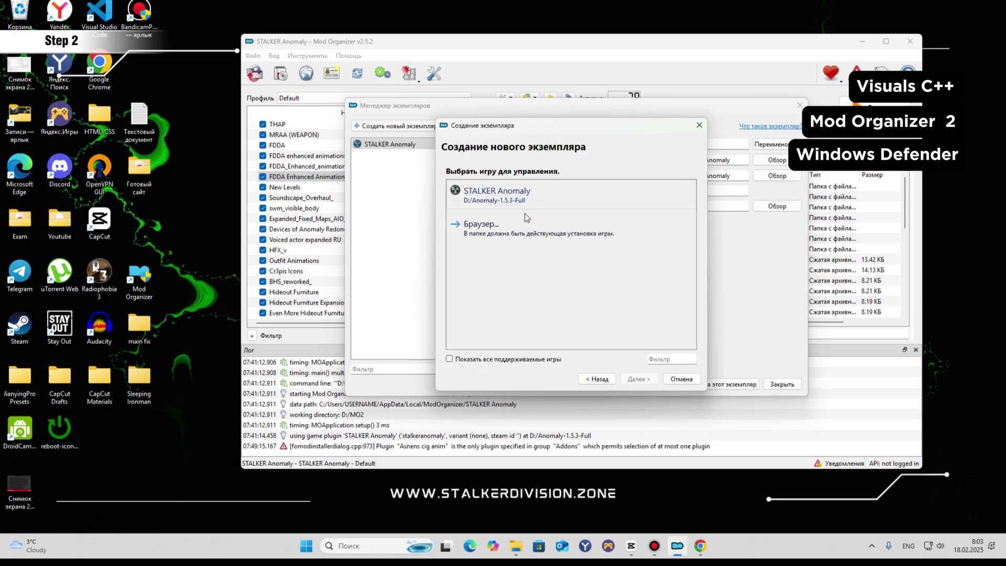
Try choosing the Anomaly-1.5.3-Full folder on drive D: as the new instance's game installation, and cancel out of the instance manager.
left_click(511, 240)
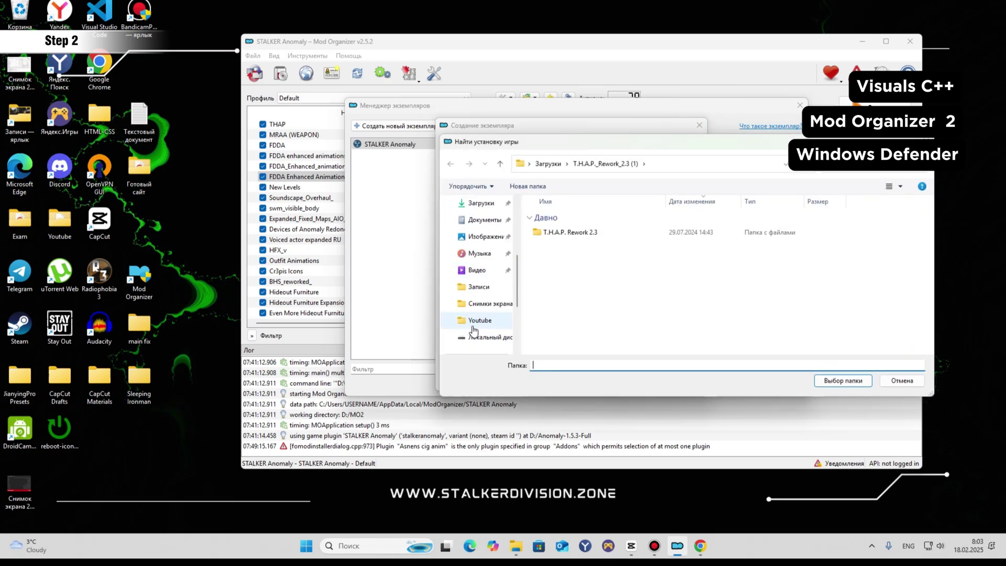
scroll(473, 330, "down", 2)
left_click(490, 304)
left_click(577, 233)
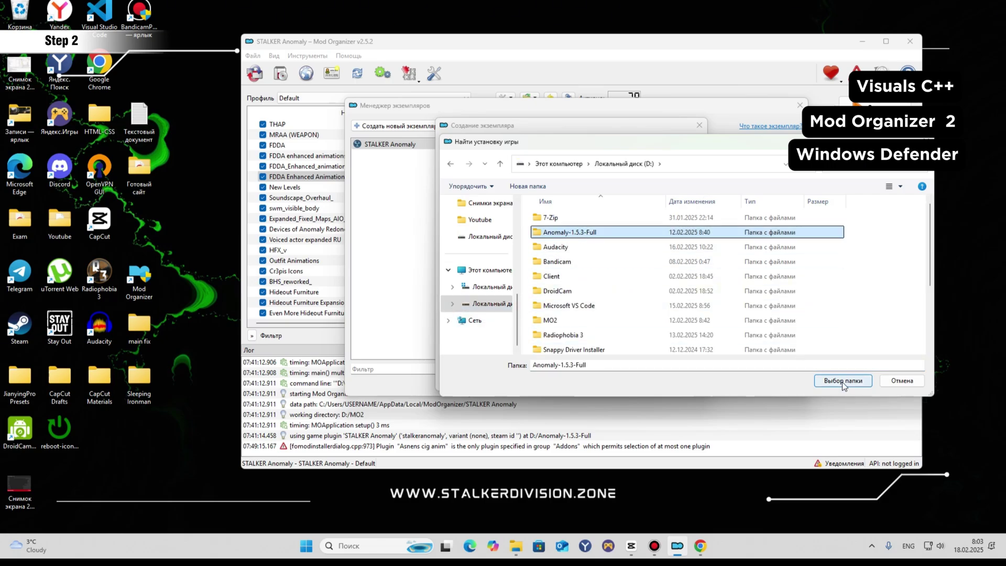
left_click(926, 138)
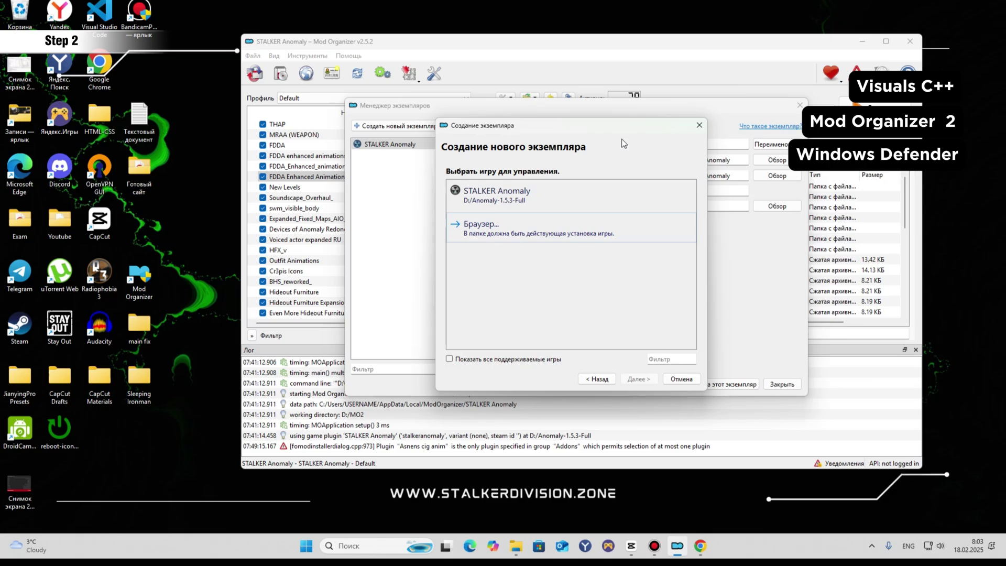
left_click(699, 126)
left_click(800, 105)
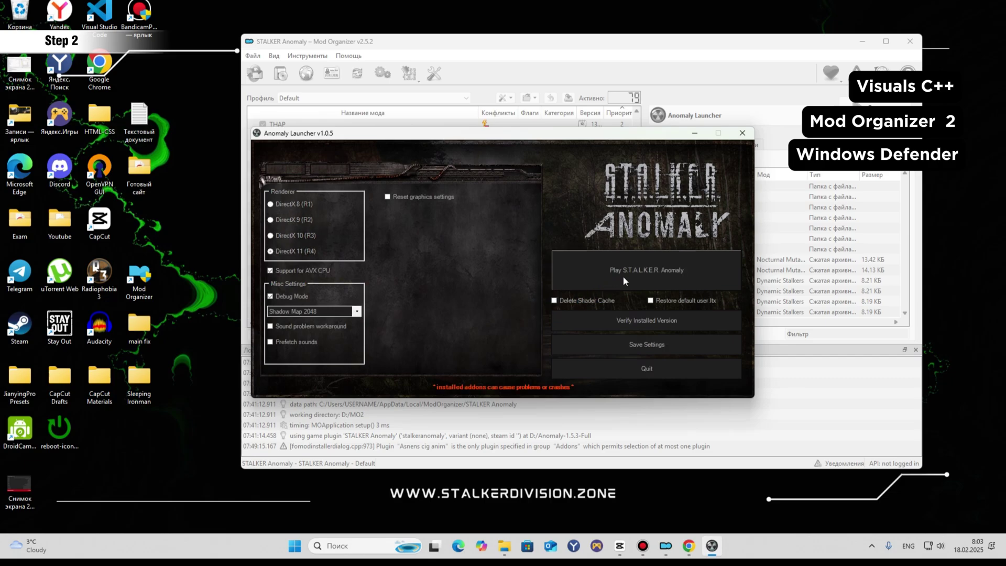
Close the Anomaly launcher and open the virus and threat protection page of Windows Security.
left_click(745, 135)
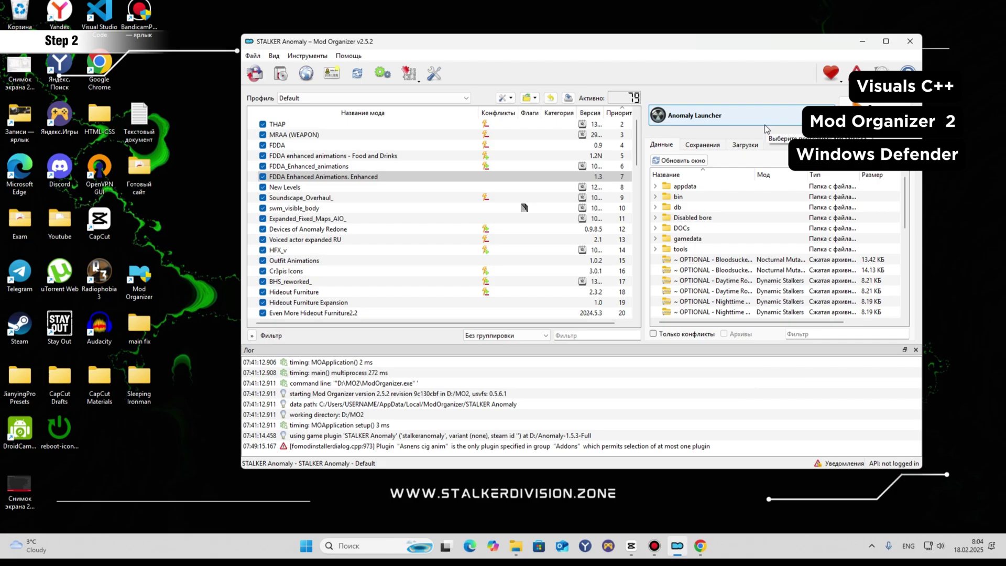
left_click(862, 41)
left_click(361, 545)
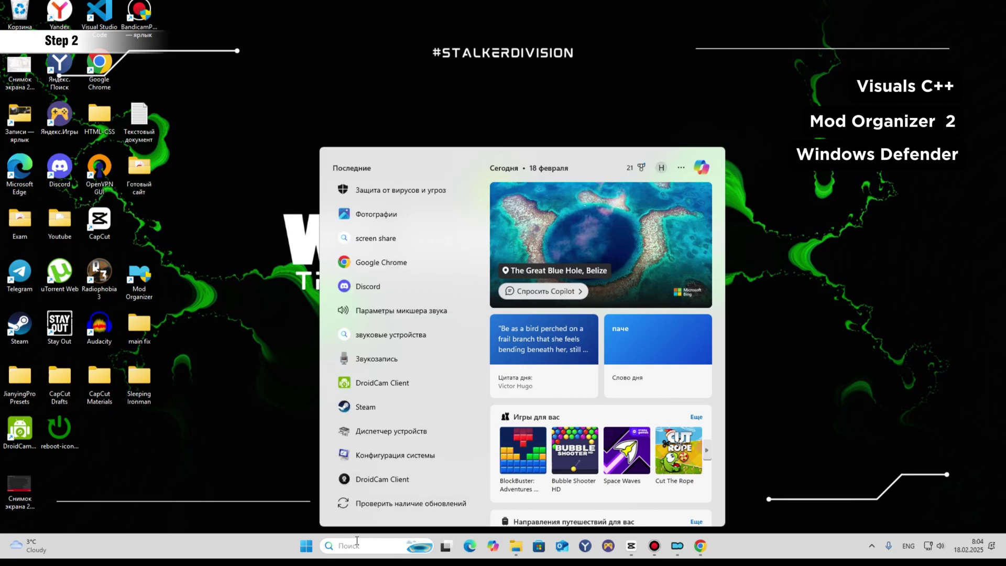
left_click(392, 195)
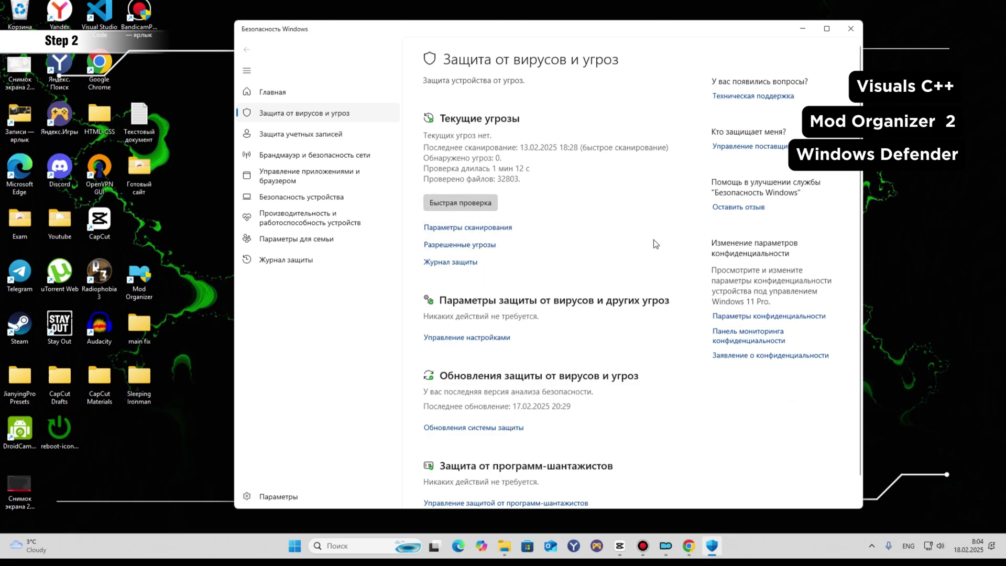
Open the Microsoft Defender exclusions list from the virus and threat protection settings.
scroll(508, 272, "down", 1)
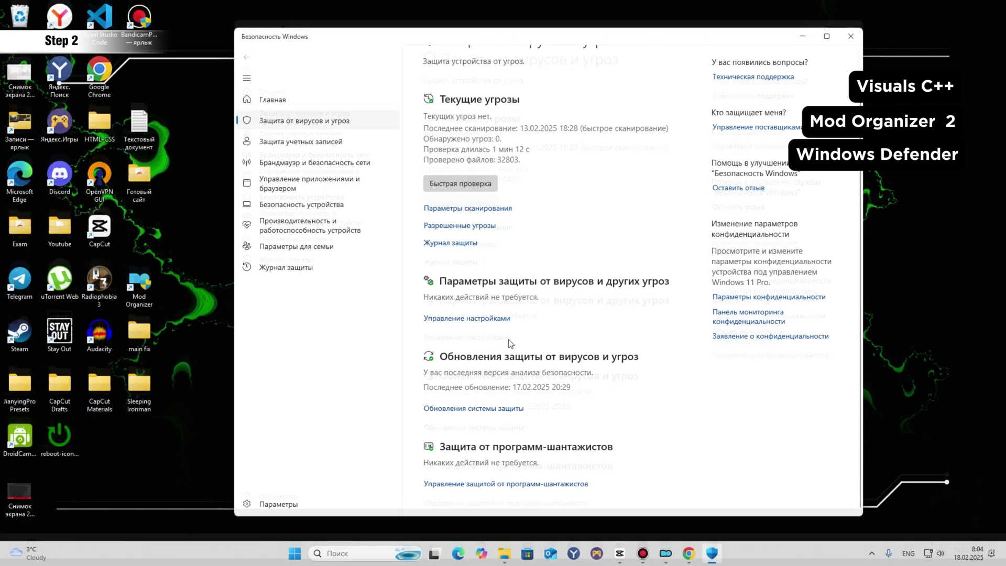
scroll(461, 249, "up", 1)
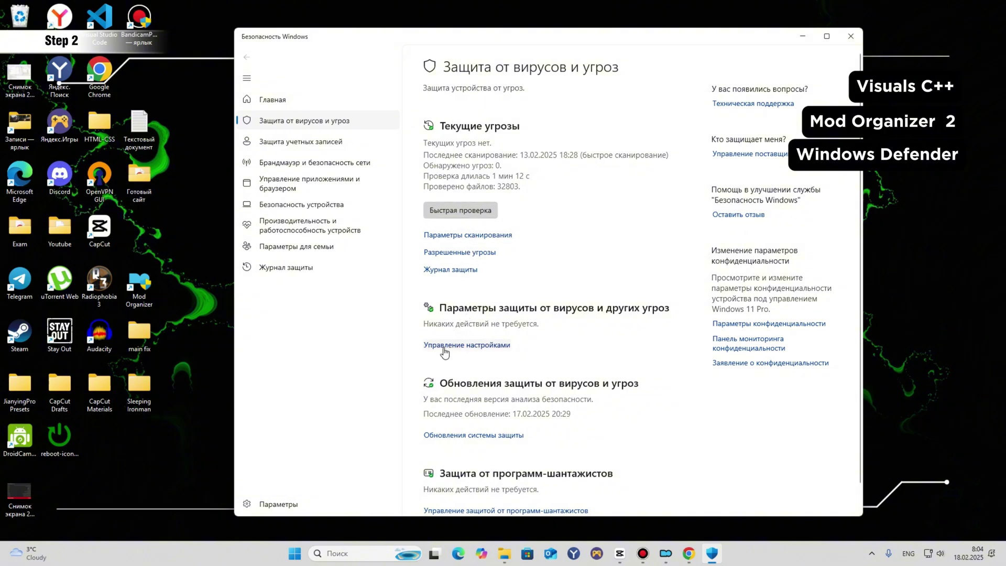
left_click(479, 347)
scroll(487, 328, "down", 8)
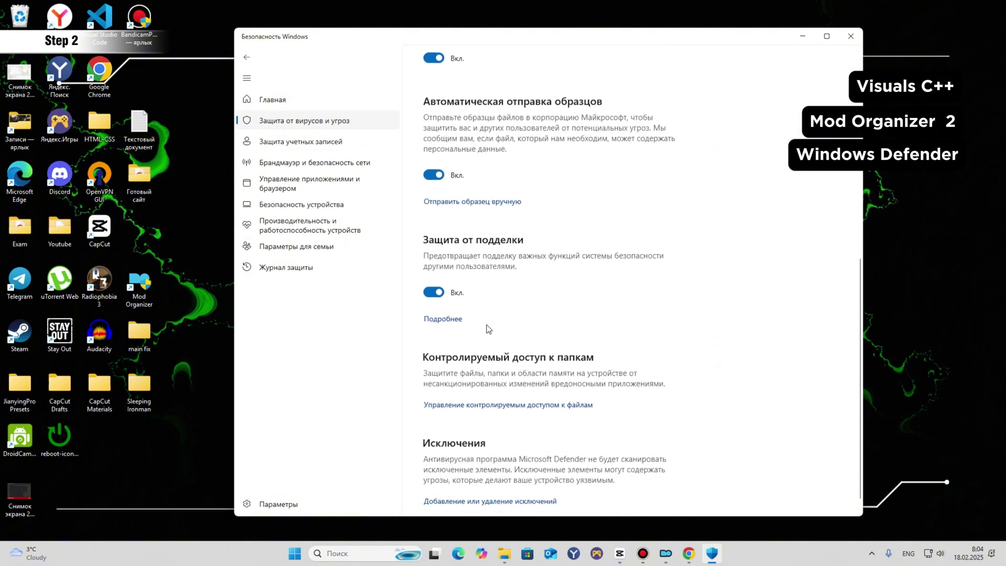
scroll(486, 328, "down", 1)
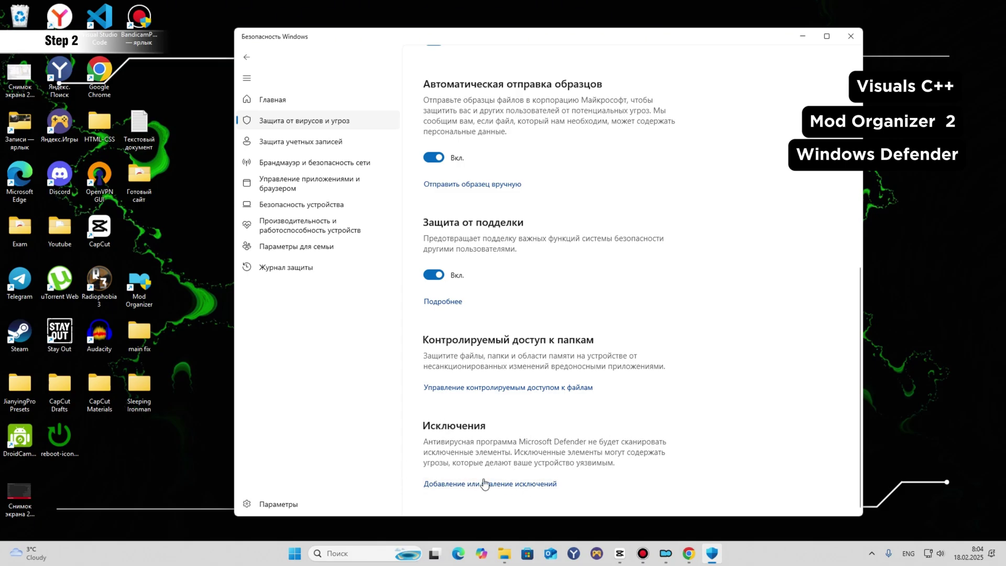
left_click(463, 484)
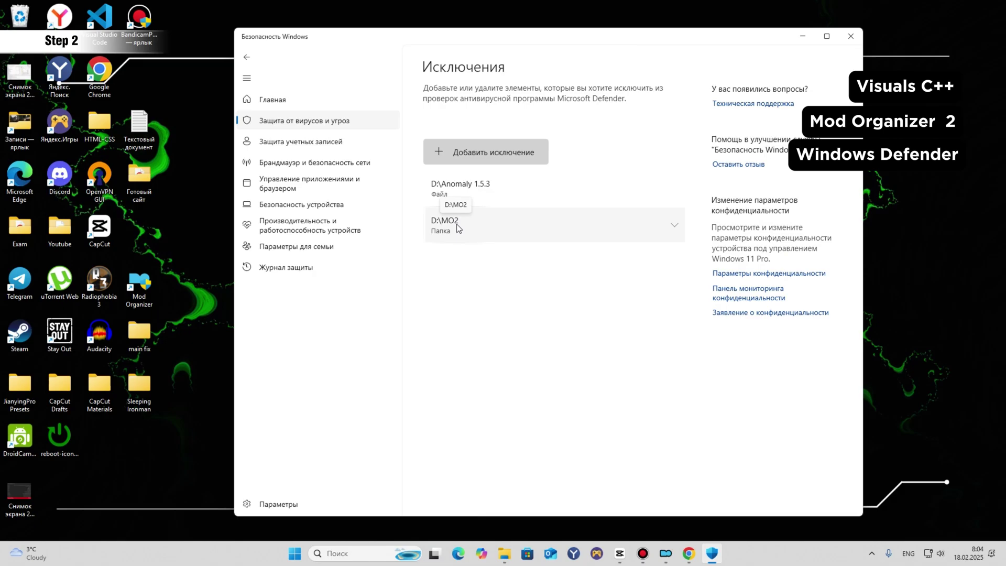
Try selecting the Anomaly-1.5.3-Full and MO2 folders on drive D: as folder exclusions, and close Windows Security without adding them.
left_click(464, 156)
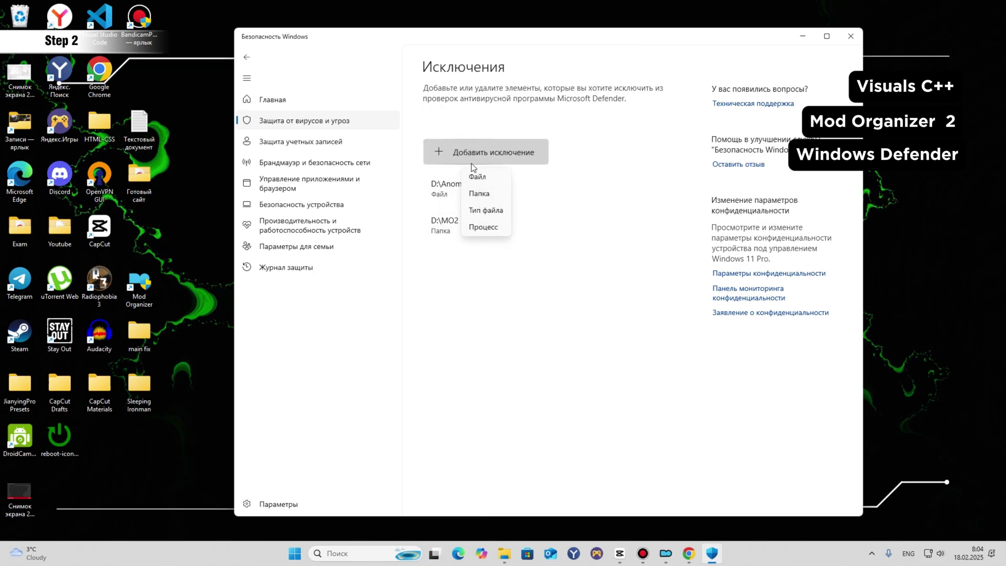
left_click(477, 194)
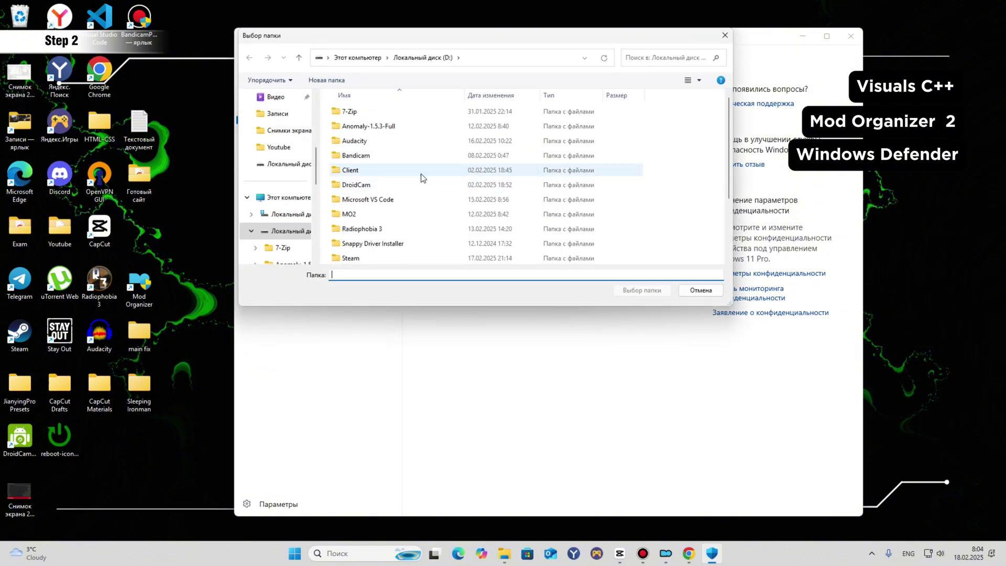
left_click(365, 131)
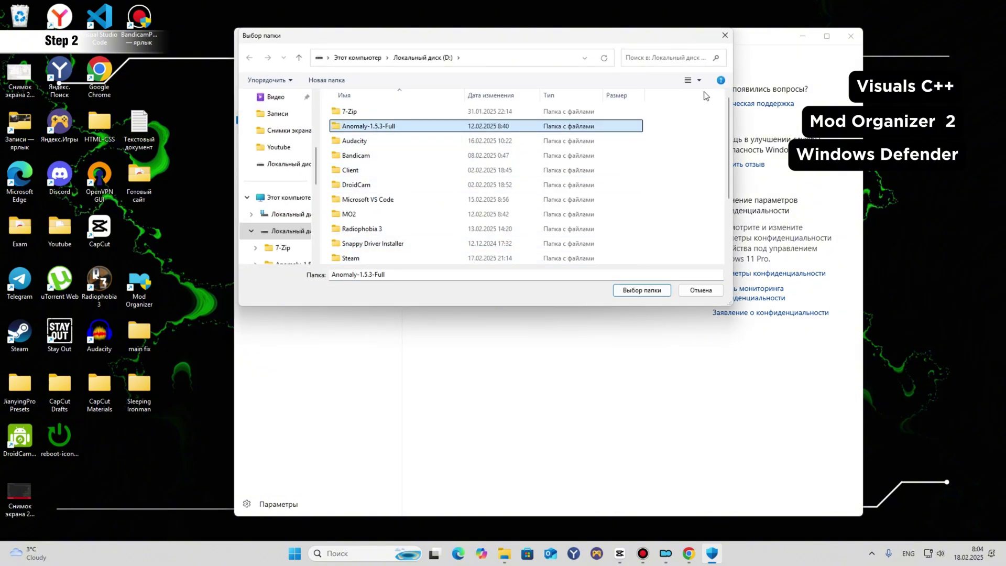
left_click(365, 215)
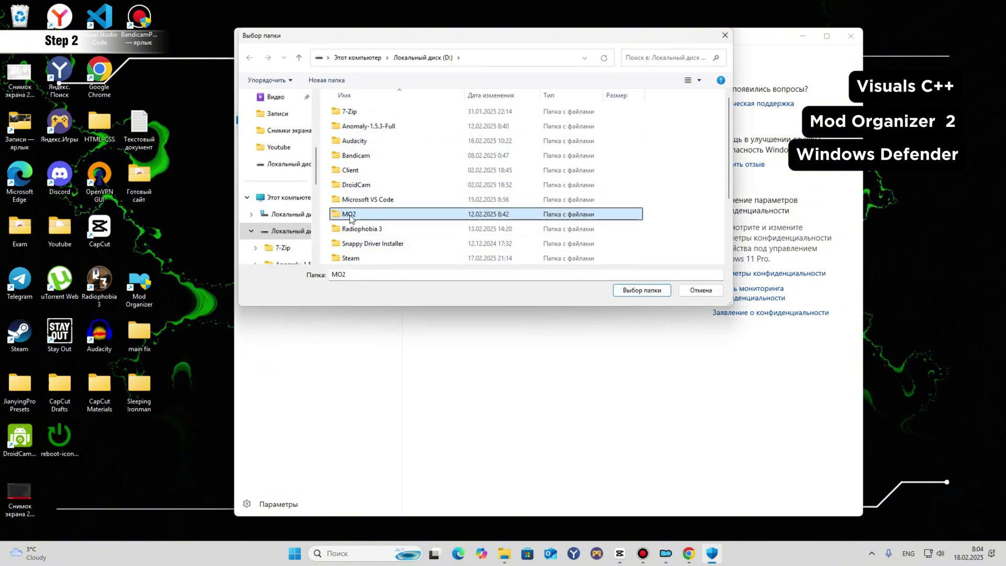
left_click(724, 35)
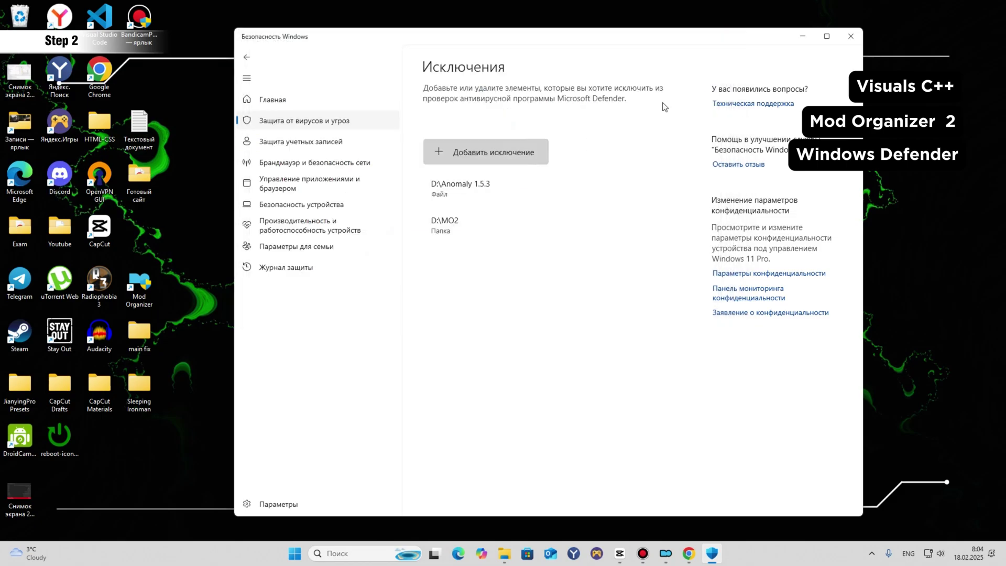
left_click(848, 38)
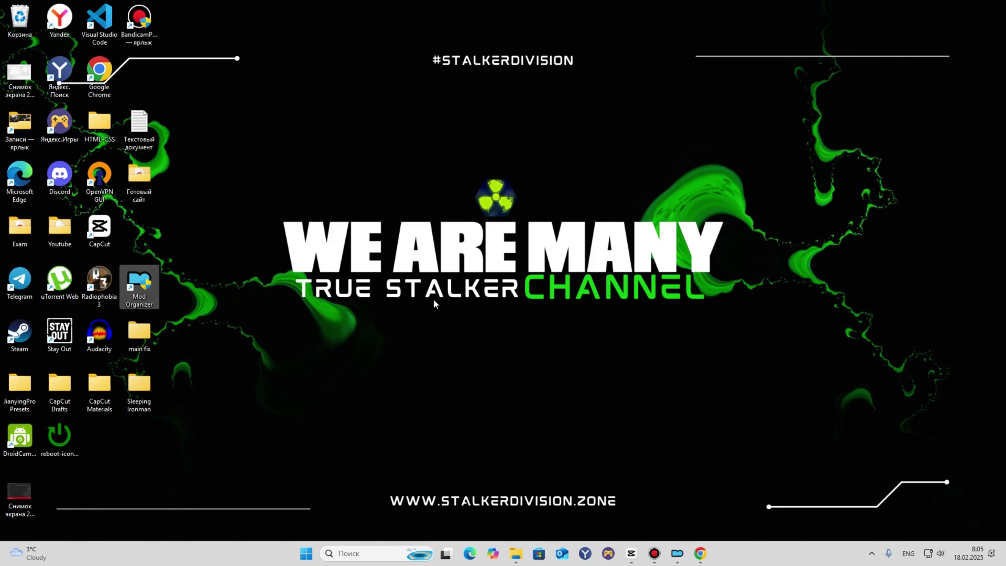
Open the Моды Аномали folder on drive D: in File Explorer.
left_click(240, 407)
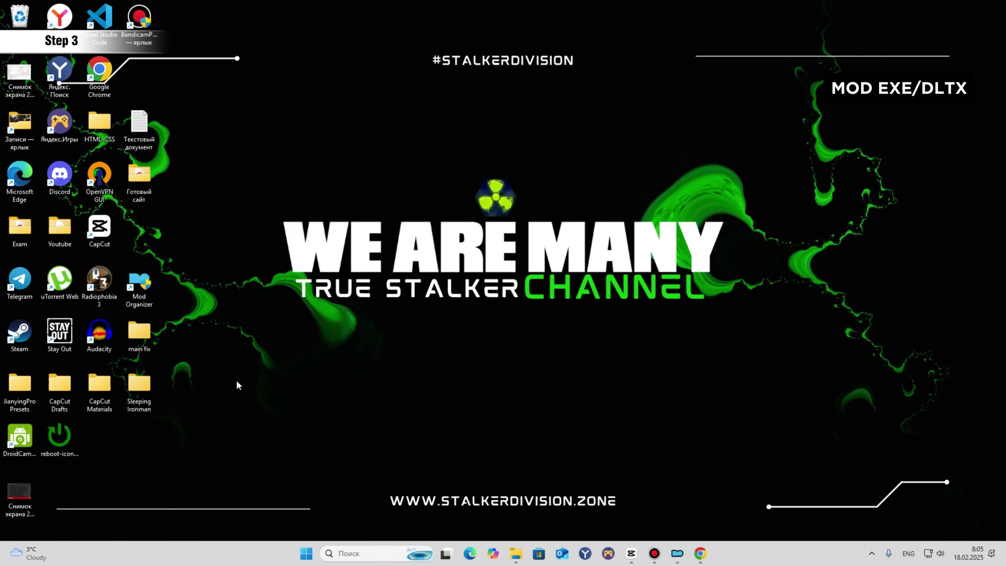
double_click(156, 188)
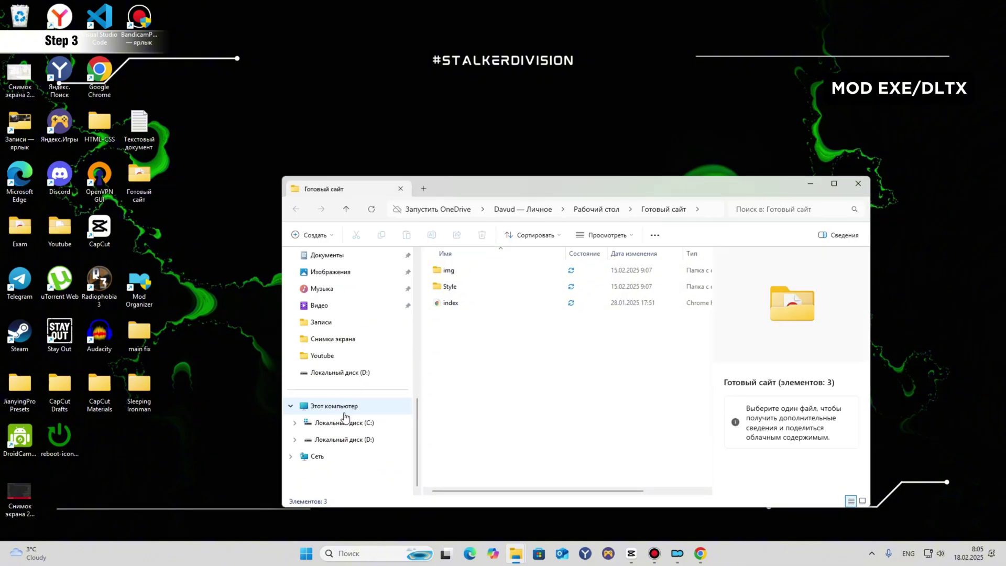
left_click(345, 439)
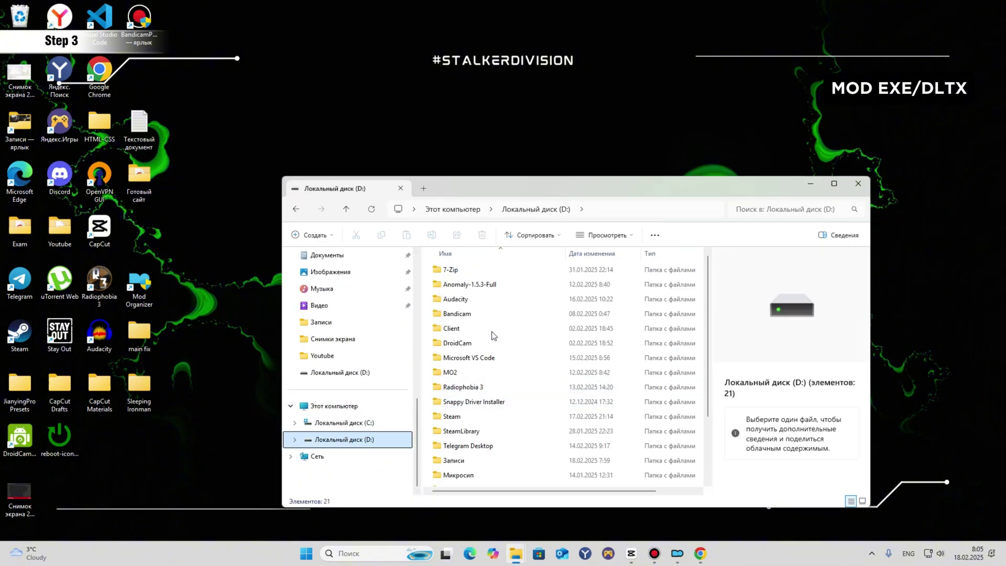
scroll(484, 445, "down", 2)
double_click(487, 422)
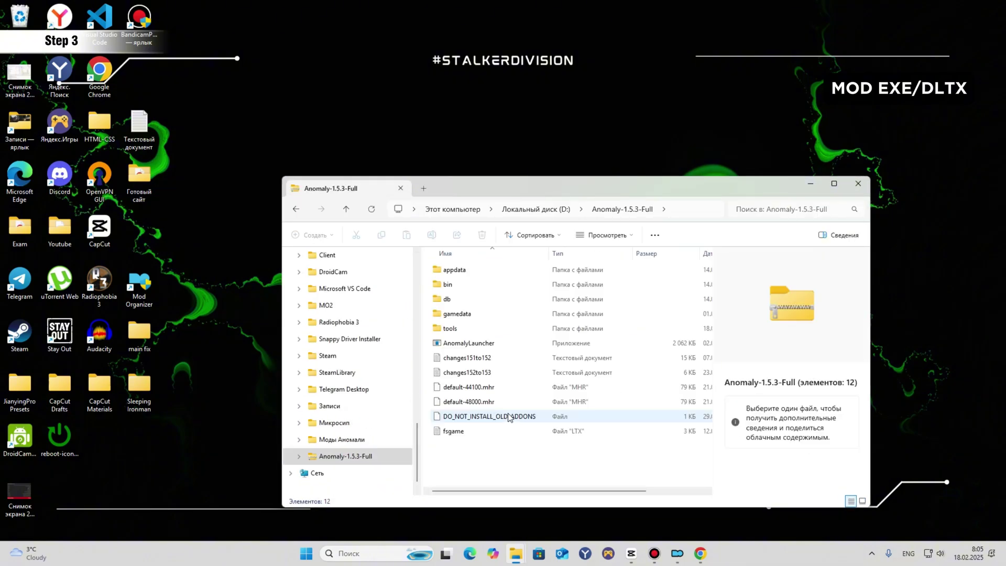
left_click(296, 209)
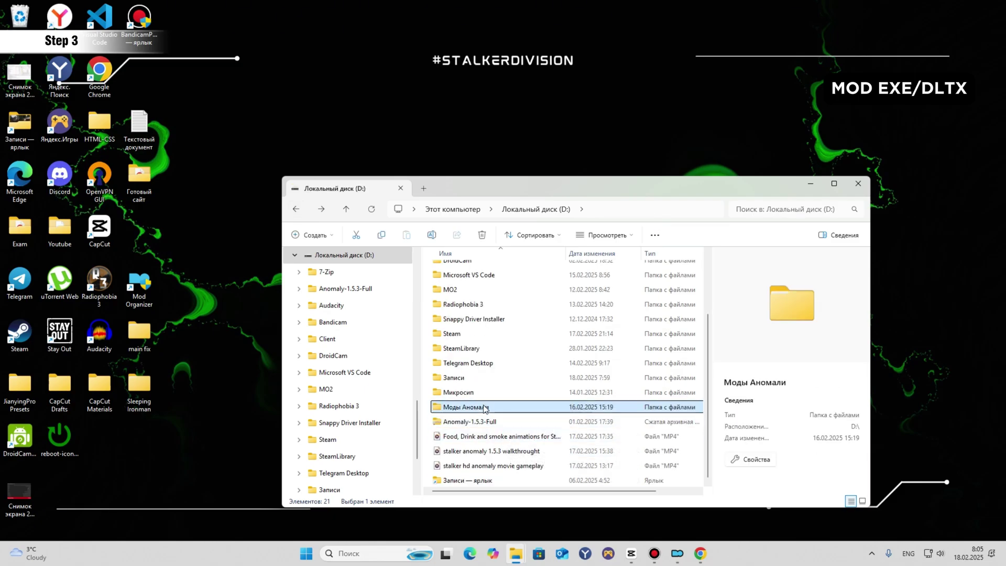
double_click(456, 407)
Search the mods folder for "exe" and open the Moded EXE Latest archive.
left_click(757, 212)
type("ex")
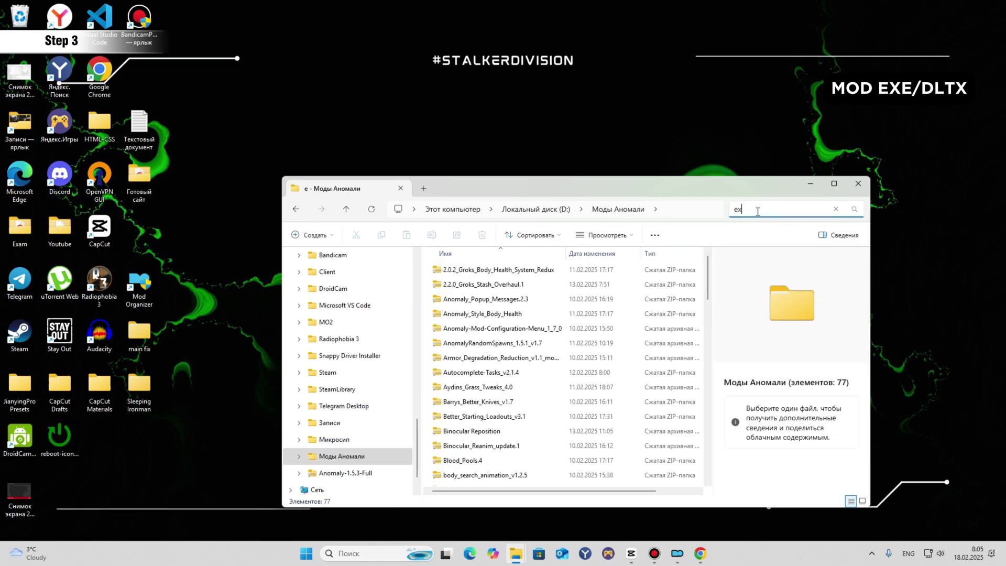
type("e")
left_click(482, 276)
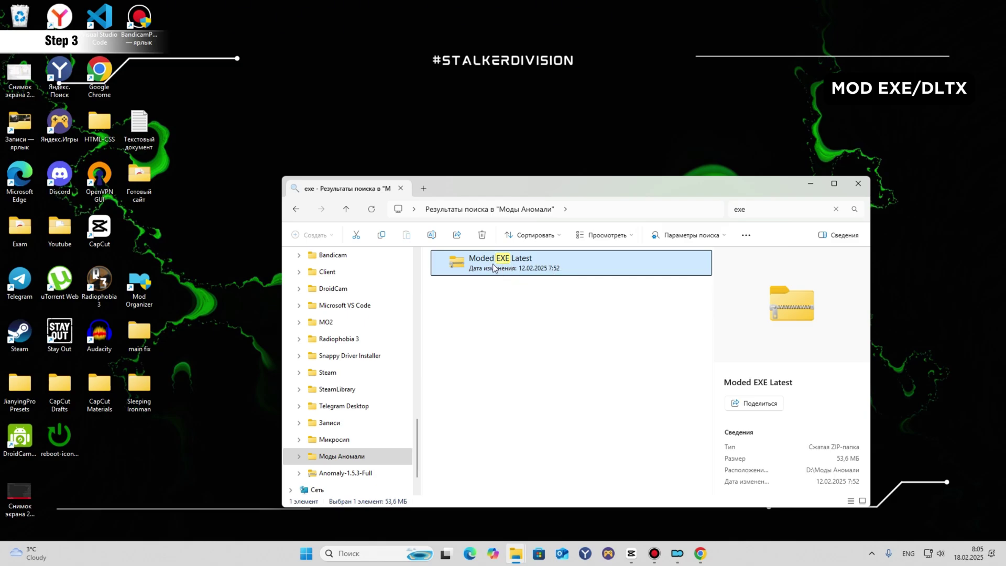
double_click(492, 264)
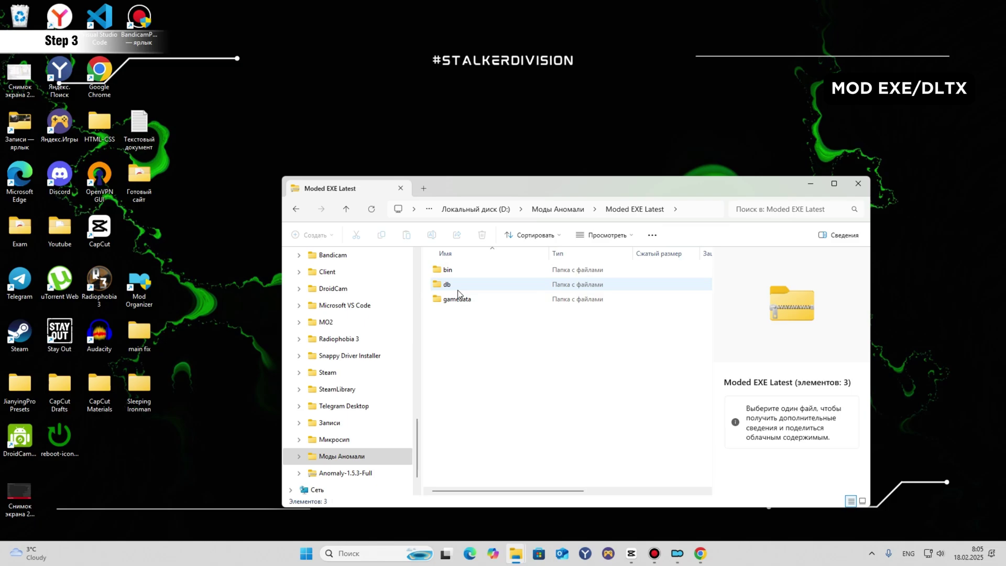
View the Anomaly-1.5.3-Full game folder in a separate tab beside the open Moded EXE Latest archive, and close that tab.
scroll(362, 417, "down", 1)
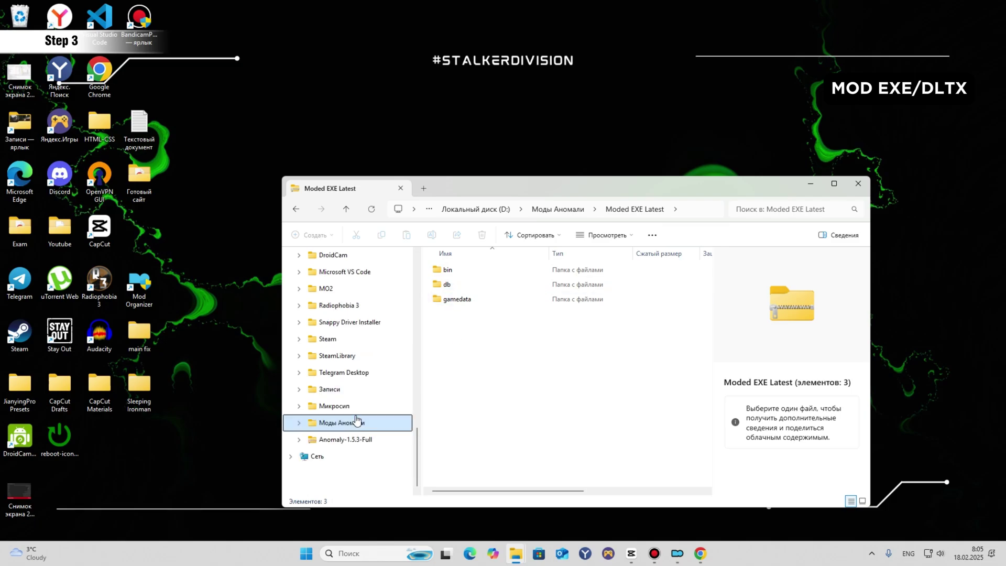
scroll(356, 419, "up", 3)
scroll(353, 419, "down", 3)
scroll(352, 419, "up", 3)
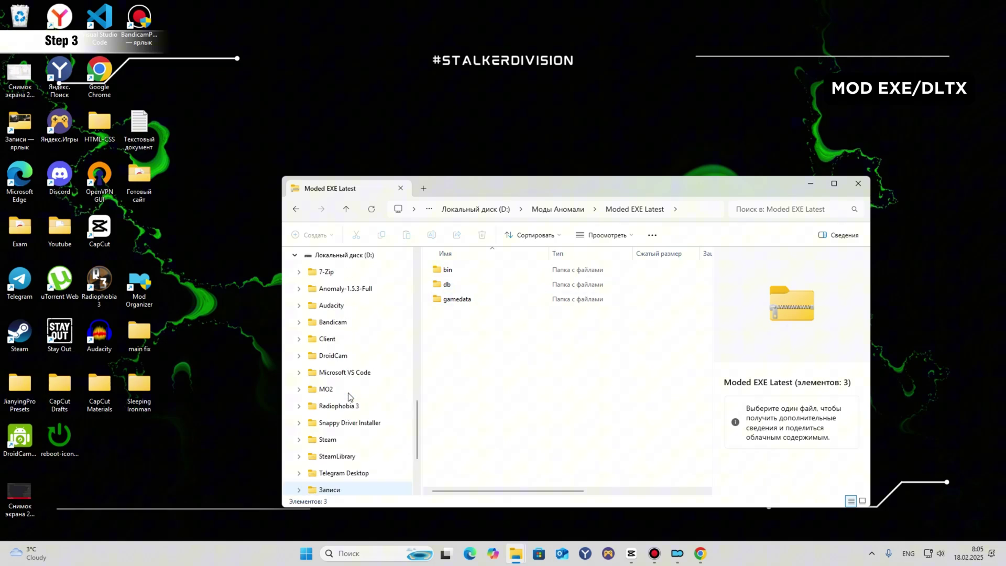
right_click(343, 289)
left_click(393, 136)
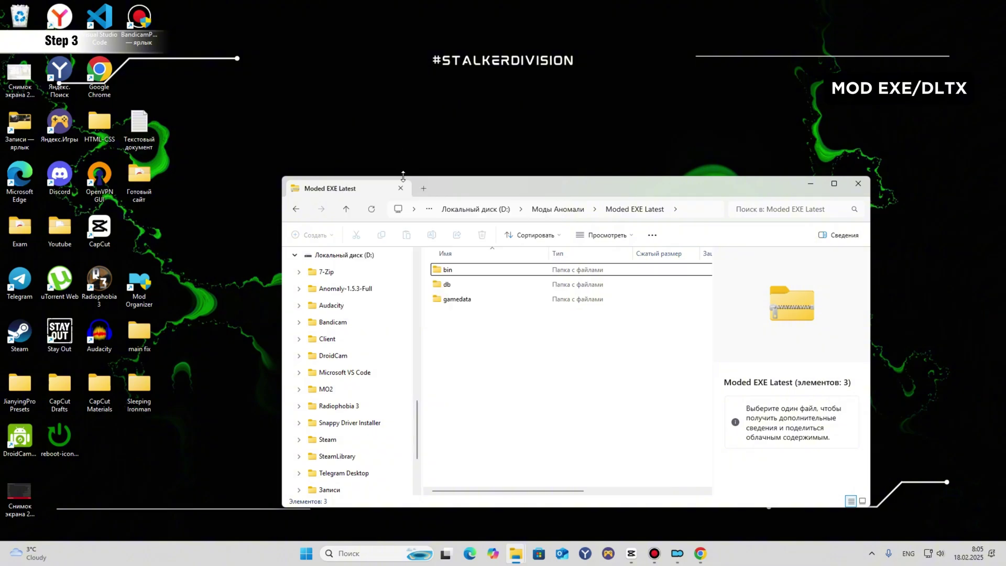
left_click_drag(458, 325, 464, 251)
left_click(455, 189)
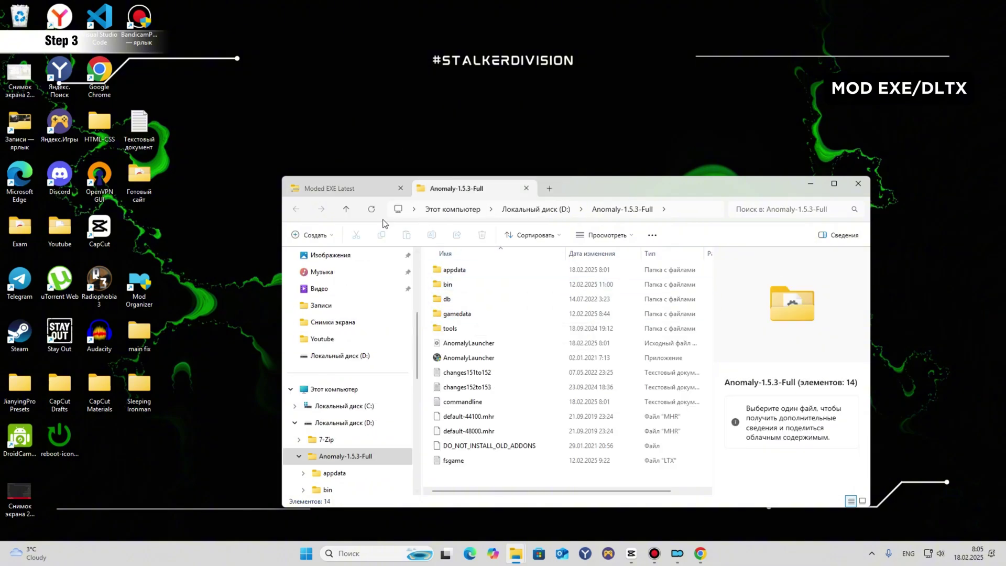
left_click(367, 183)
left_click(526, 188)
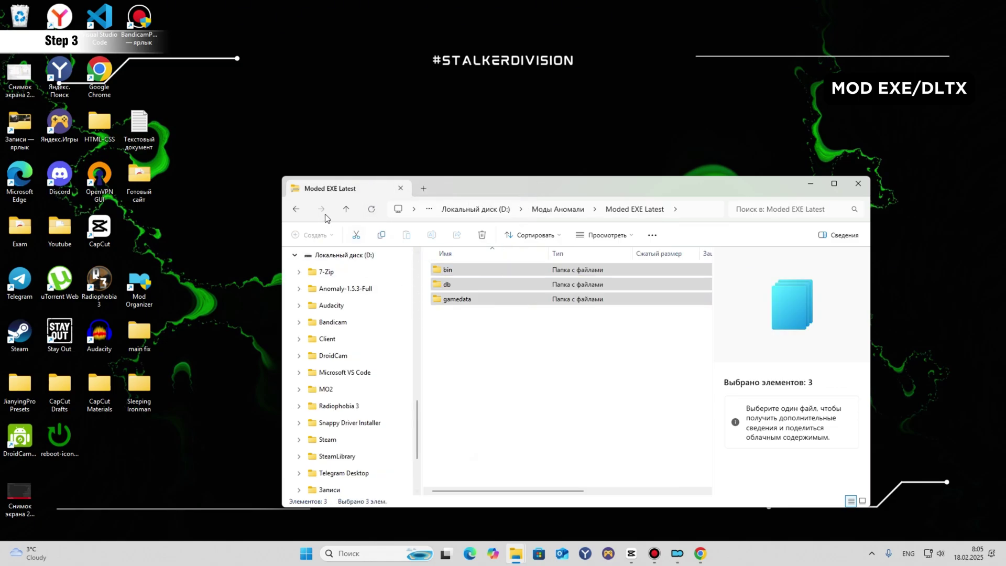
Try extracting the Moded EXE Latest archive with 7-Zip into the Anomaly-1.5.3-Full folder on drive D:, and cancel the extraction.
key("alt+Left")
right_click(488, 262)
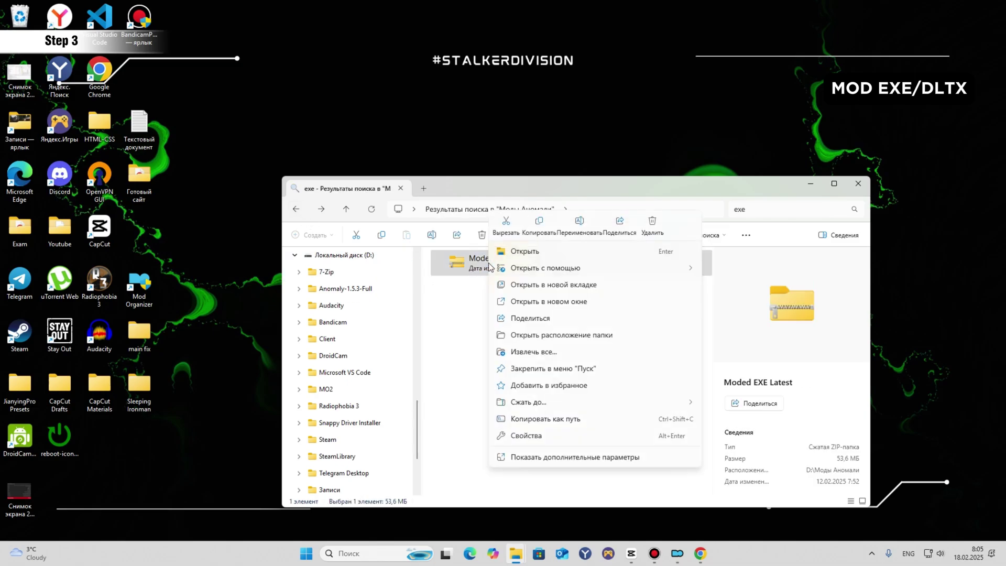
left_click(503, 518)
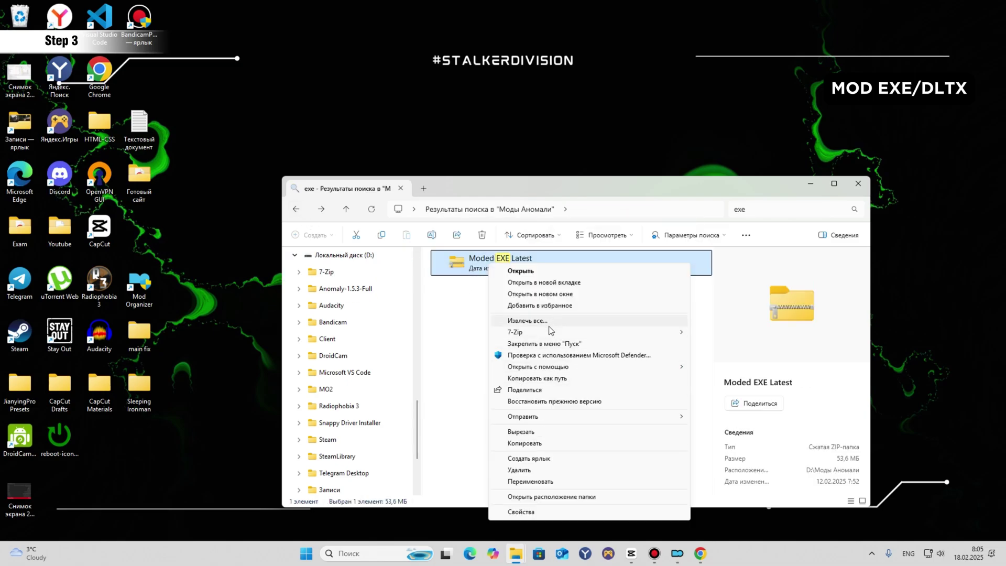
mouse_move(555, 332)
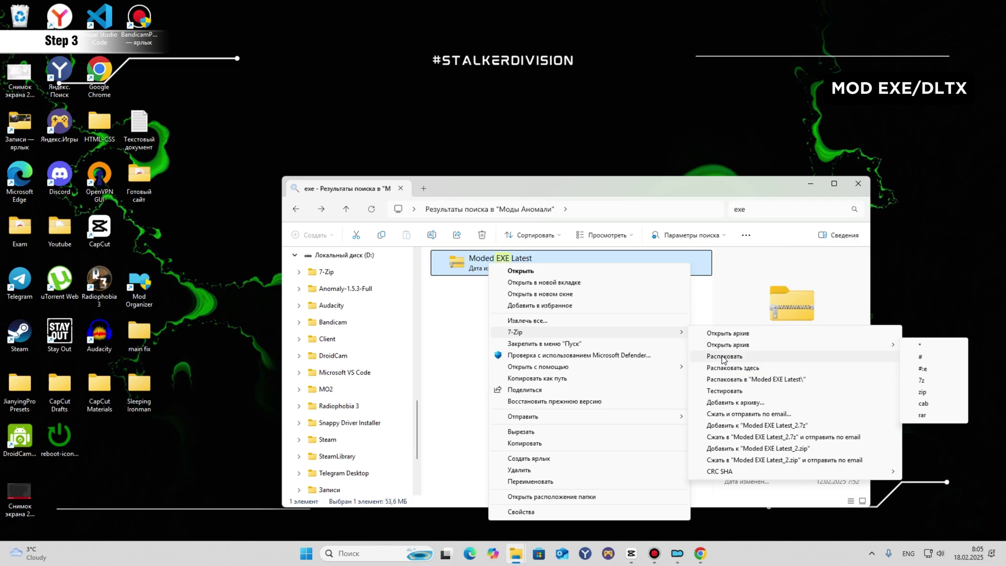
left_click(724, 356)
left_click(627, 220)
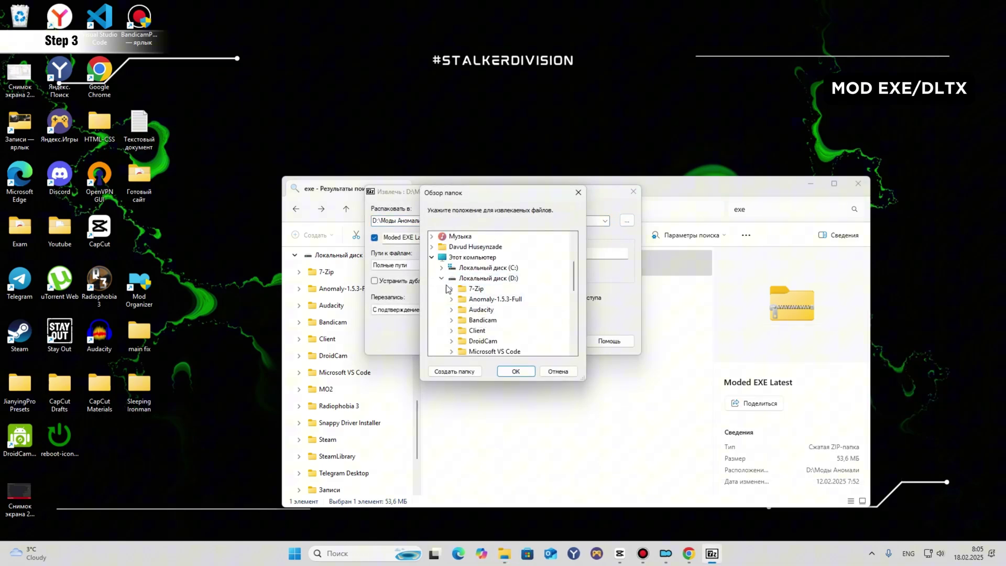
double_click(490, 299)
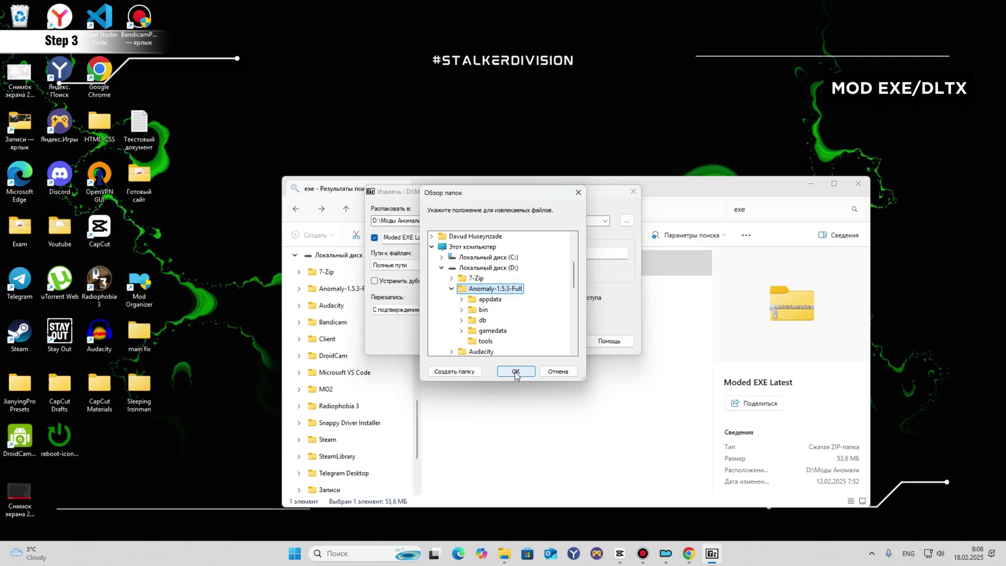
left_click(578, 193)
left_click(633, 191)
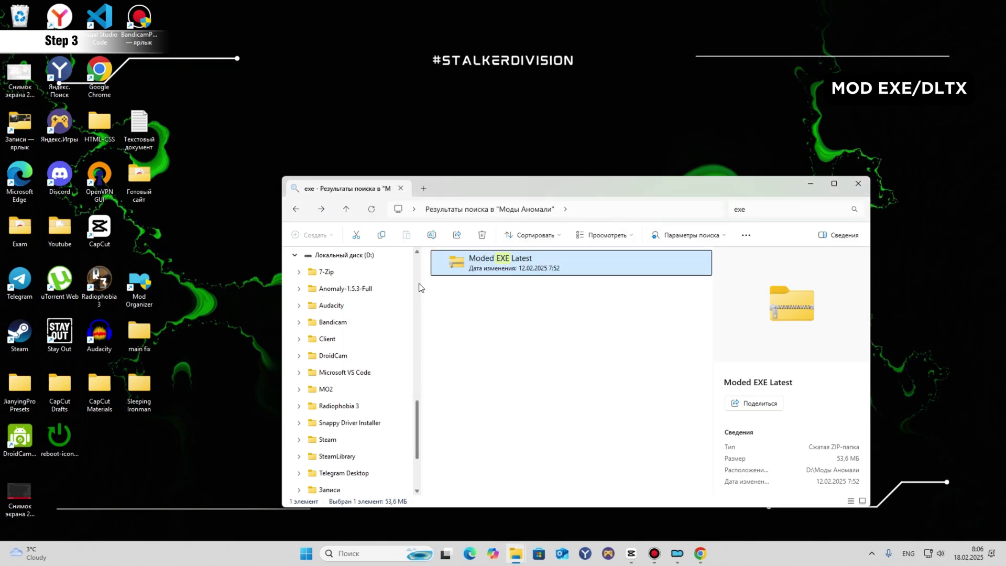
Close the mods folder in File Explorer and switch to the running Mod Organizer.
left_click(298, 208)
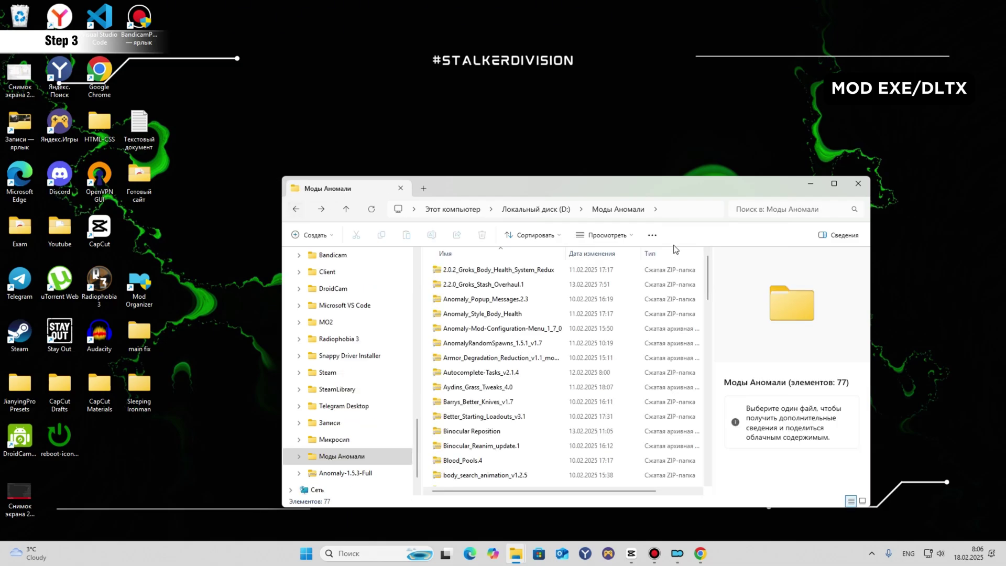
left_click(858, 183)
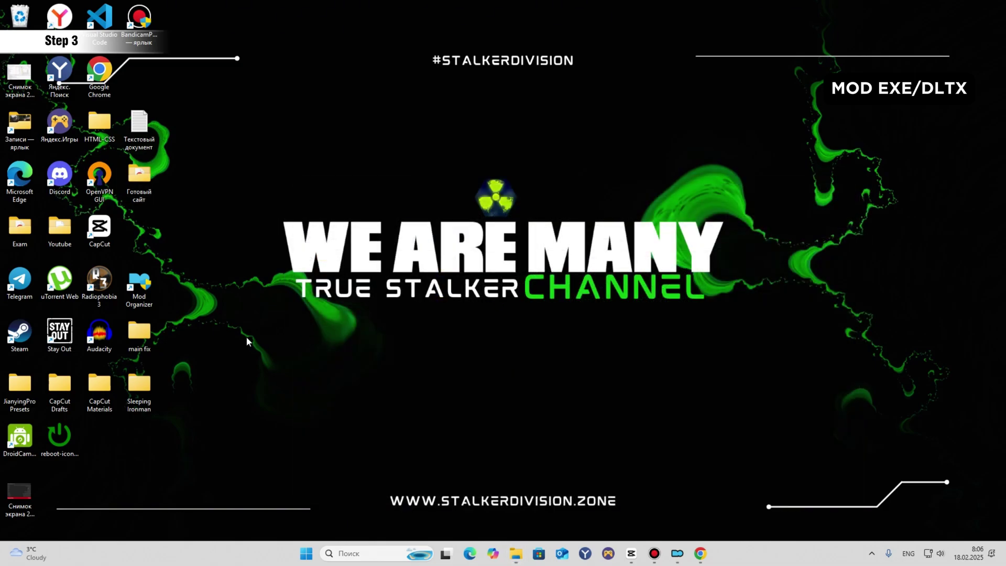
right_click(247, 336)
left_click(304, 191)
double_click(134, 277)
left_click(539, 282)
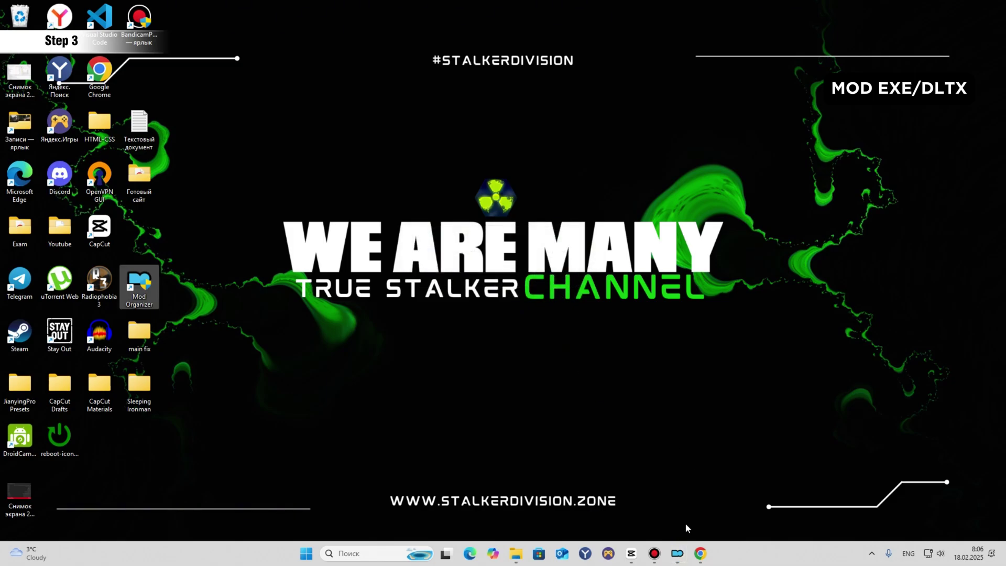
left_click(676, 553)
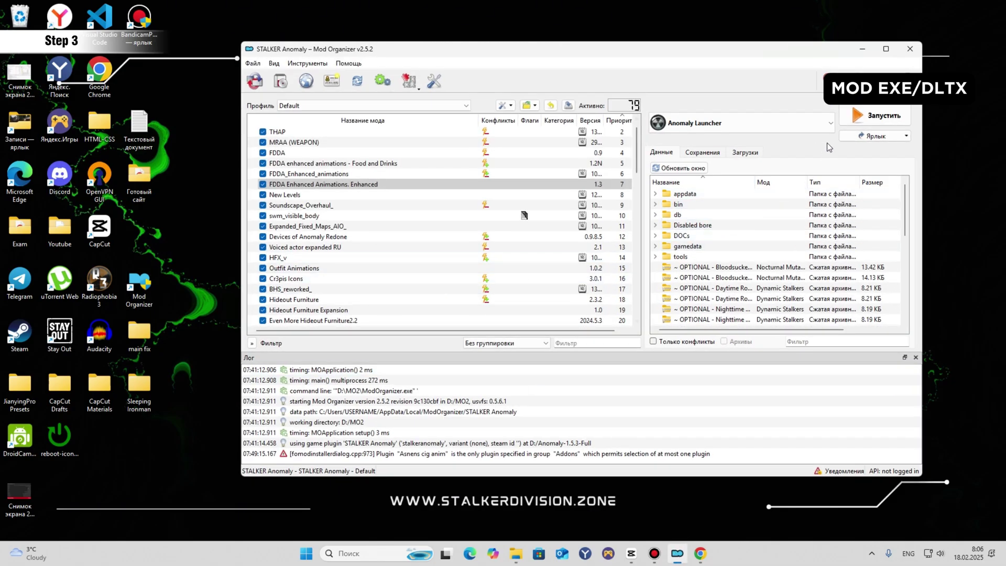
Run Anomaly Launcher, start the game to check its main menu, and exit to Windows.
left_click(854, 119)
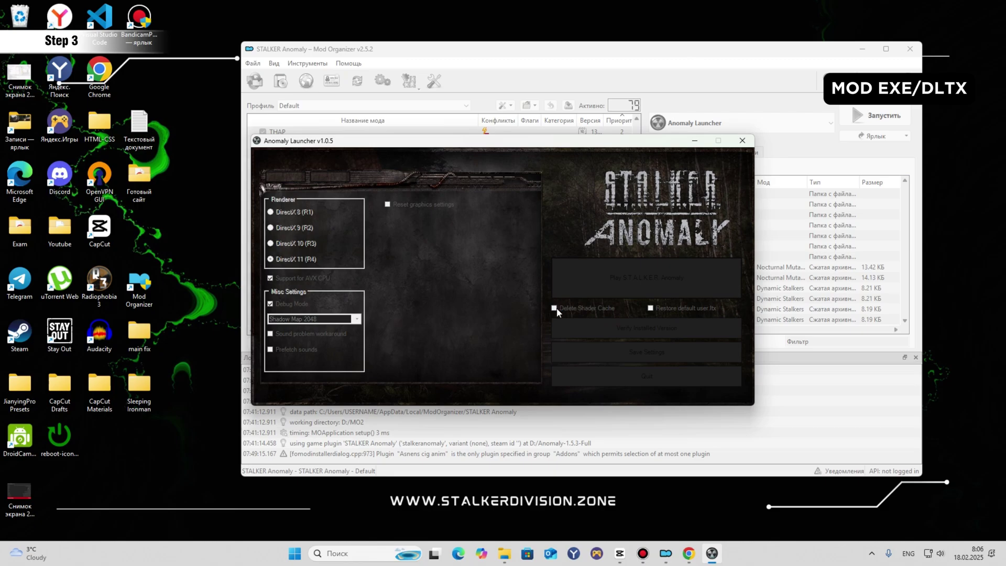
left_click(583, 283)
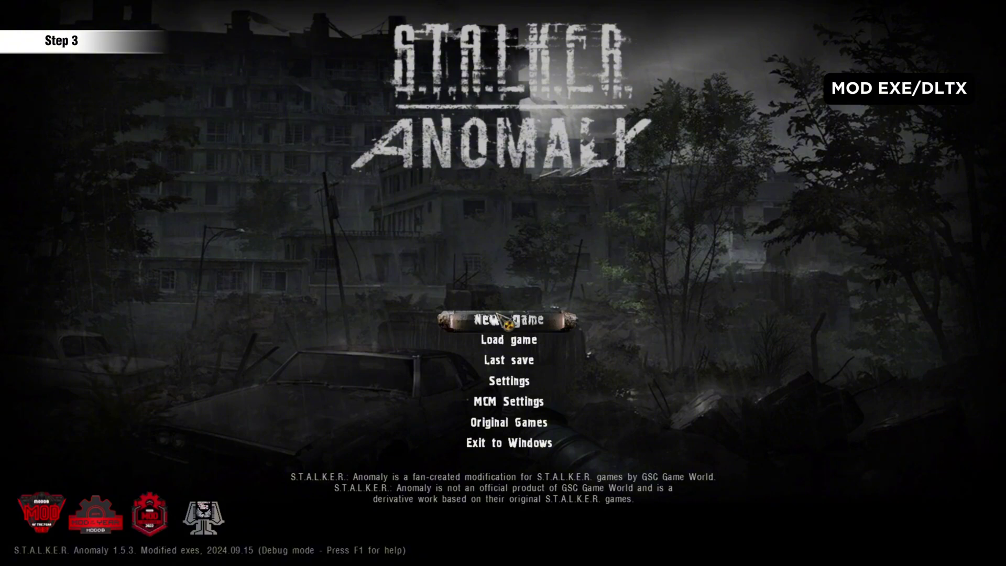
left_click(463, 442)
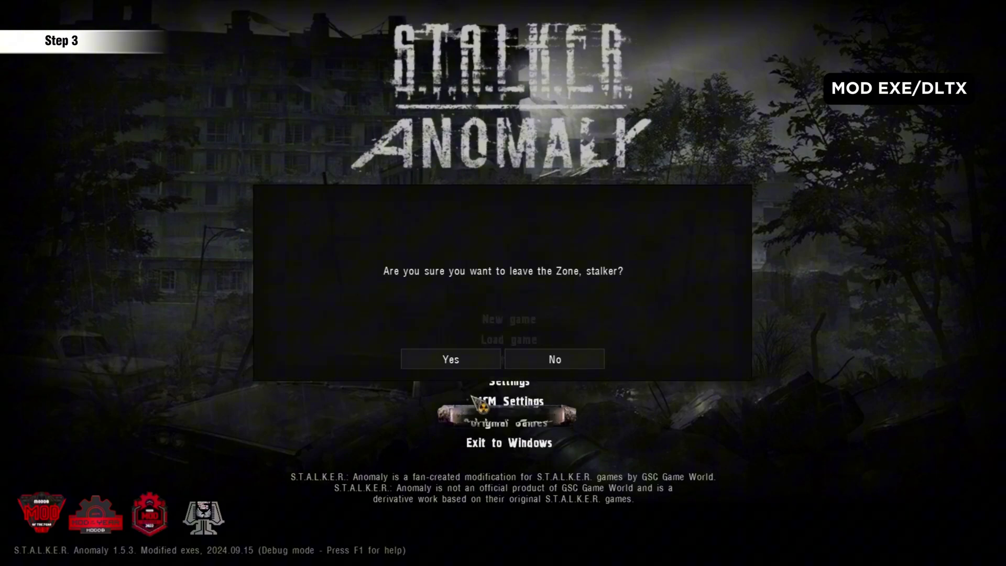
left_click(455, 367)
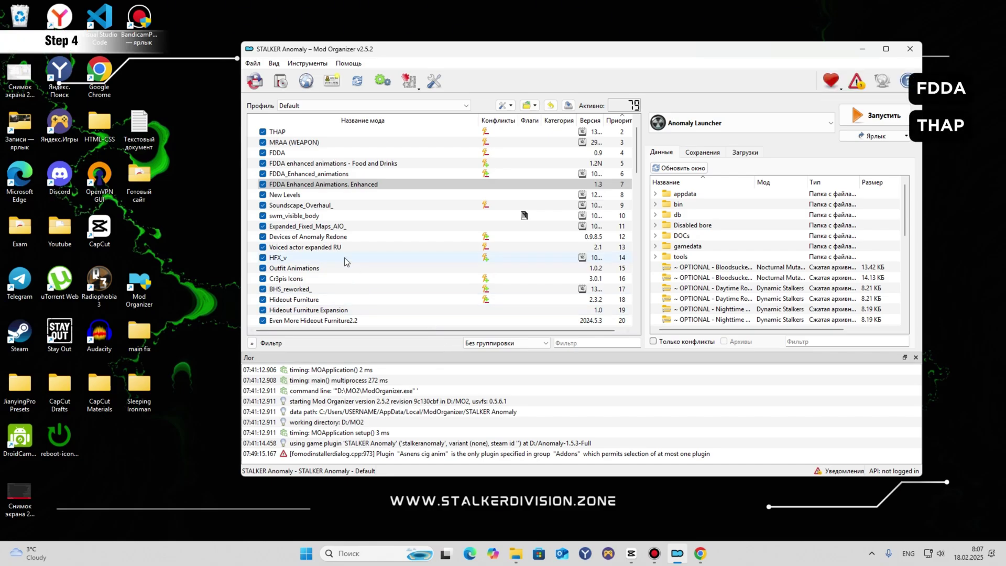
Select the MCM entry in the mod list and open the Моды Аномали folder on drive D: in File Explorer.
scroll(339, 262, "up", 1)
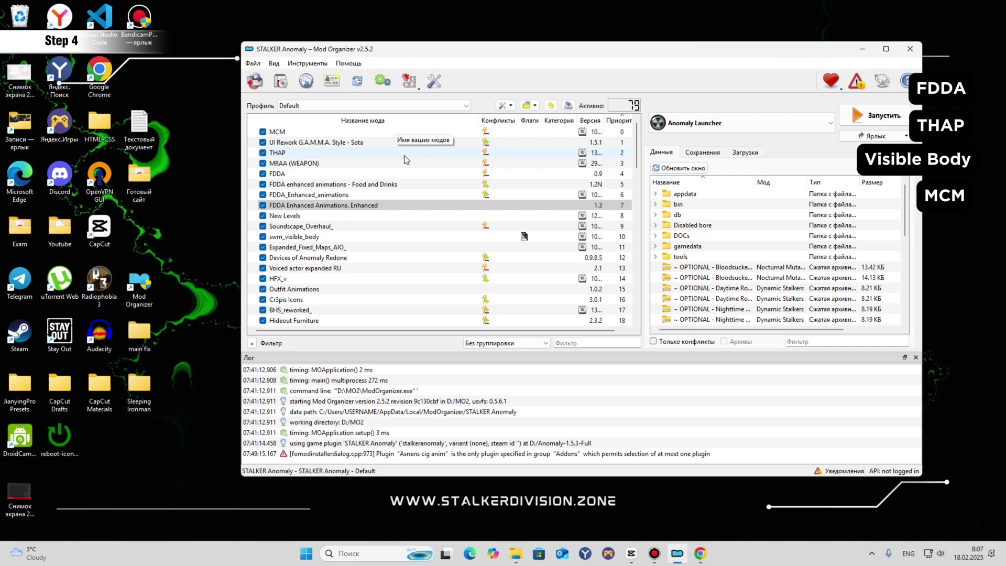
left_click(296, 133)
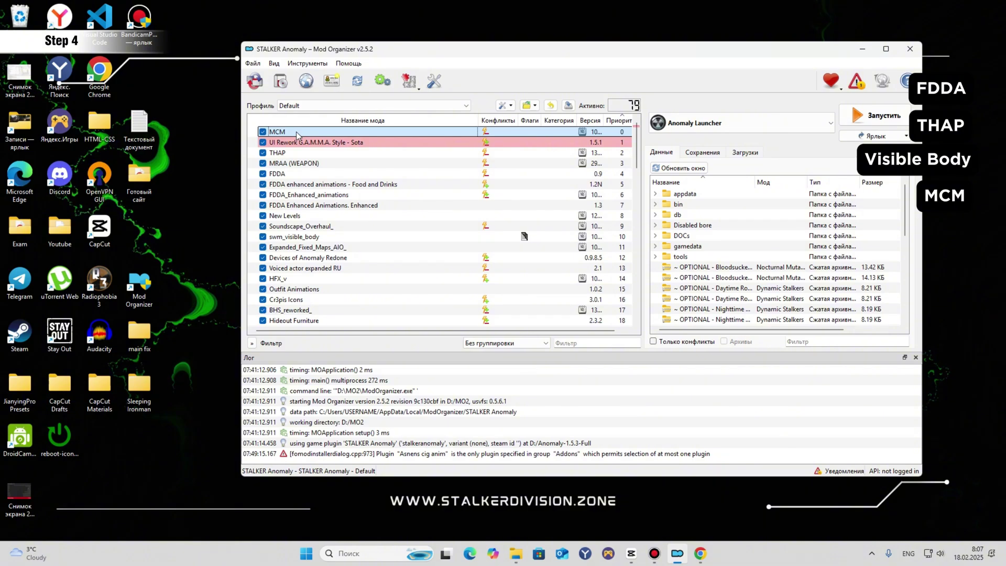
double_click(139, 335)
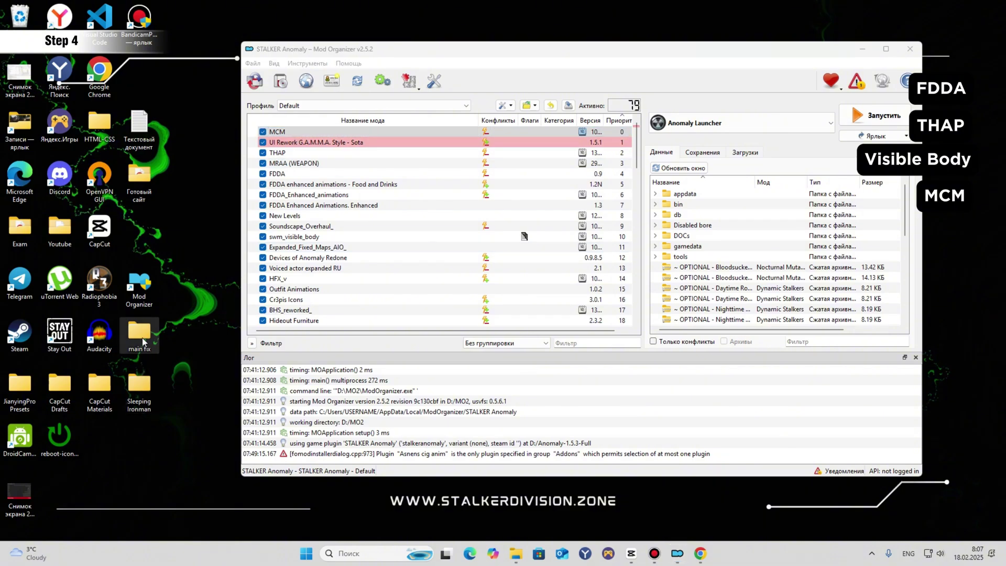
scroll(309, 398, "down", 3)
left_click(367, 452)
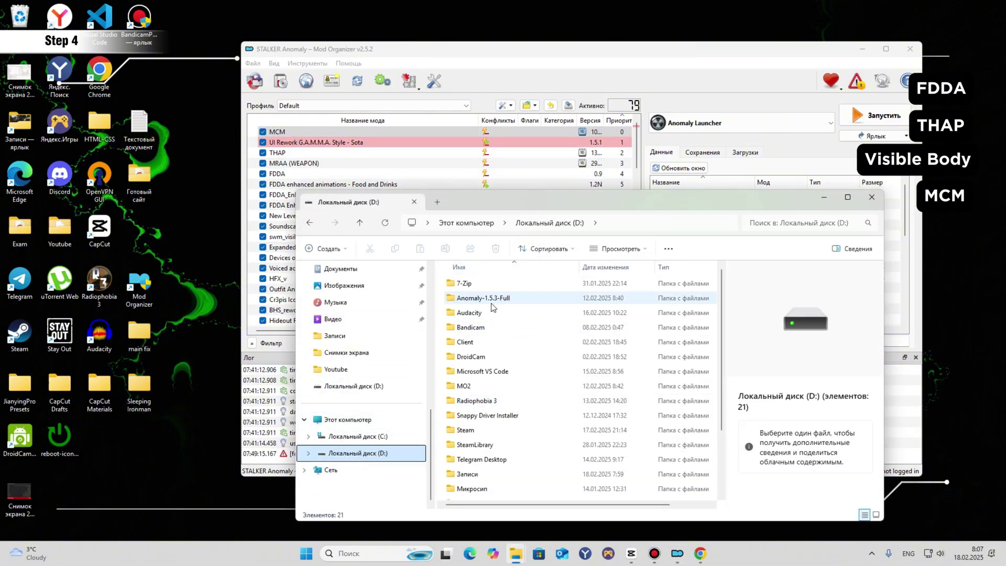
scroll(521, 464, "down", 5)
double_click(479, 420)
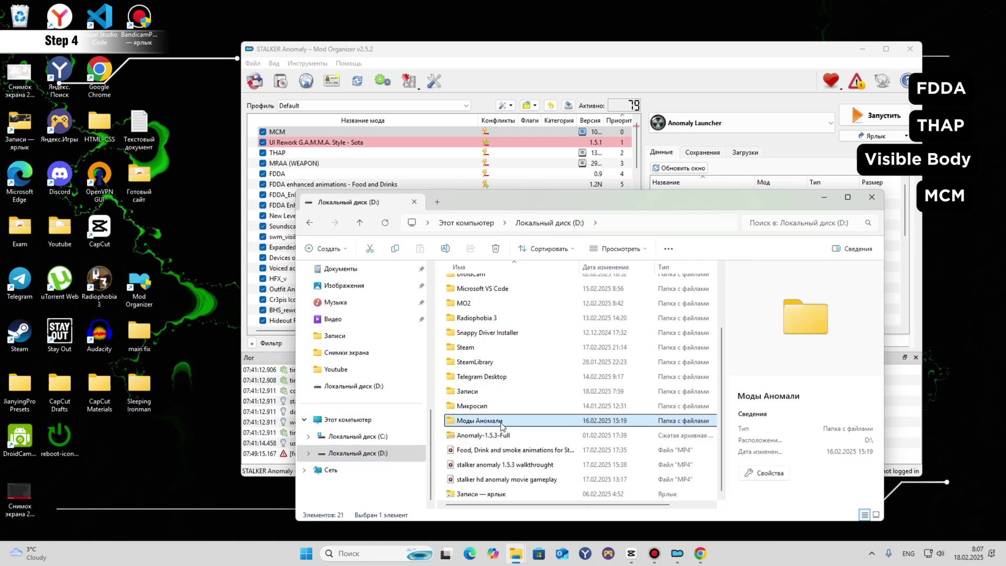
Search the mods folder for "menu", select the Anomaly-Mod-Configuration-Menu_1_7_0 archive, and close File Explorer.
left_click(768, 225)
type("m")
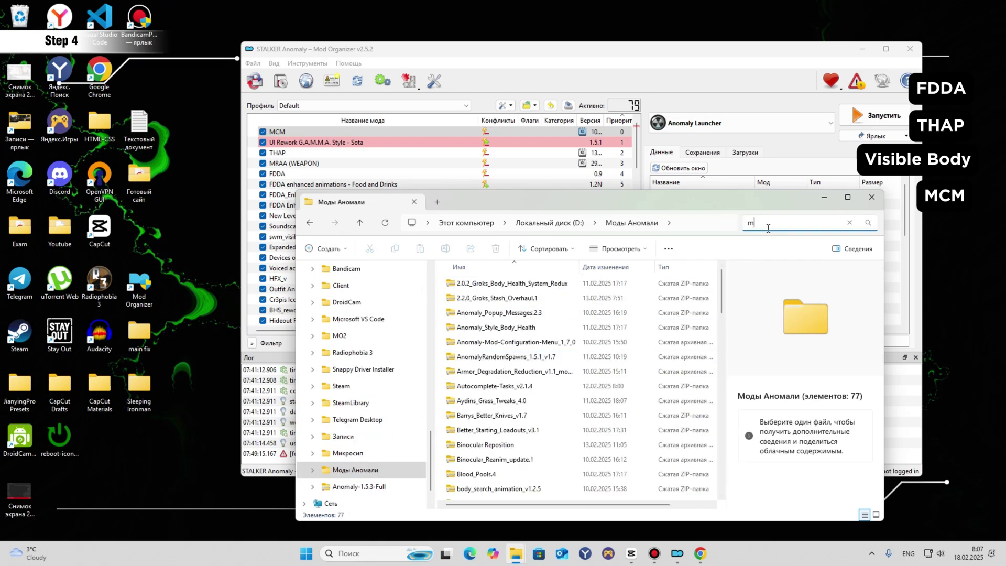
type("enu")
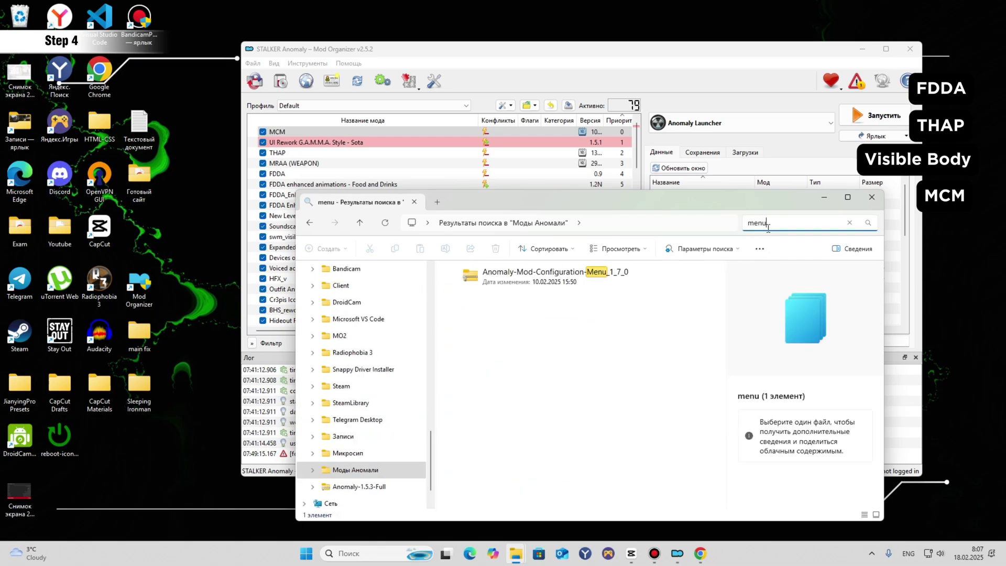
left_click(596, 275)
left_click_drag(494, 202, 621, 143)
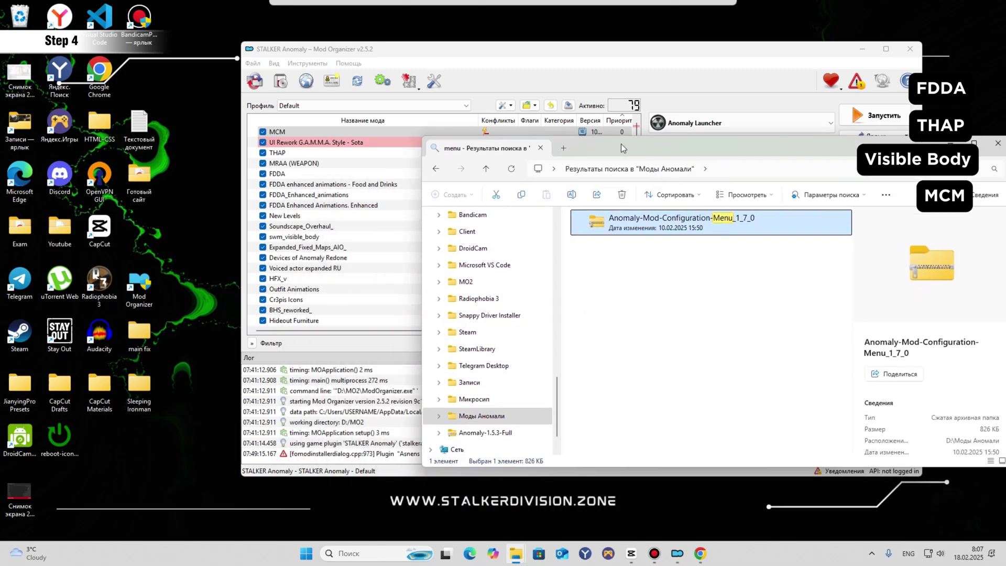
right_click(631, 232)
left_click(636, 276)
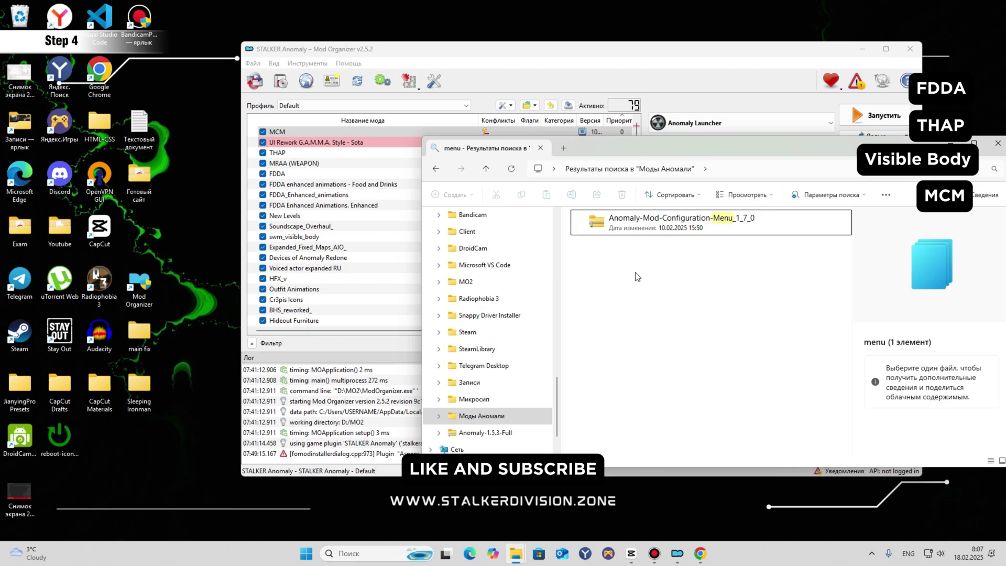
left_click(654, 222)
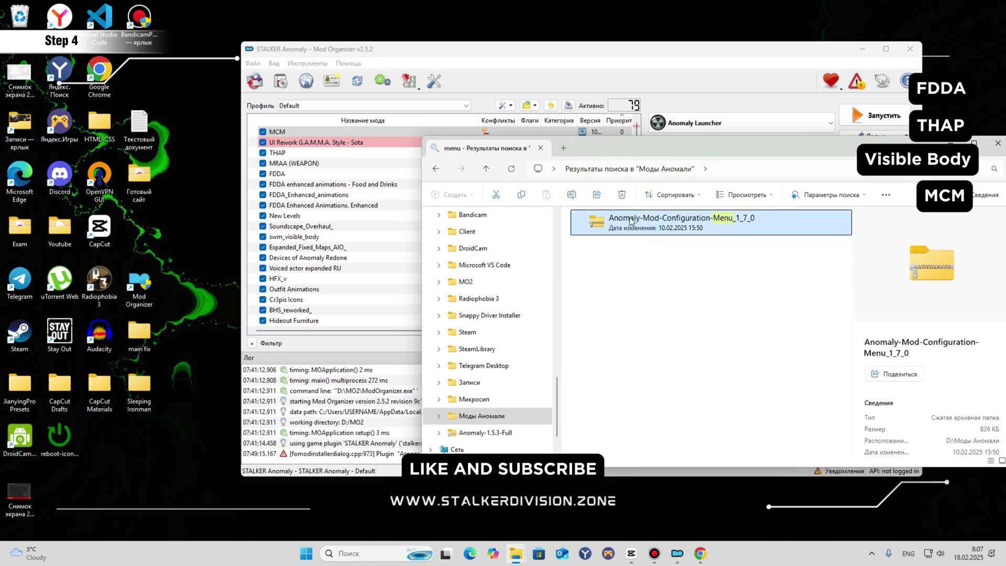
left_click(998, 144)
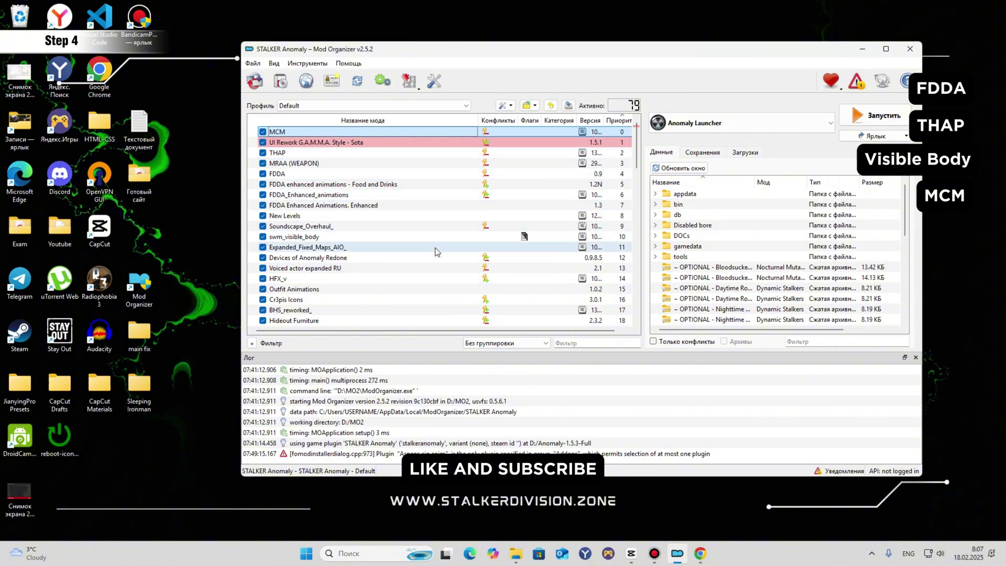
Start installing a mod from an archive in Mod Organizer and search the Моды Аномали folder for "menu".
left_click(282, 83)
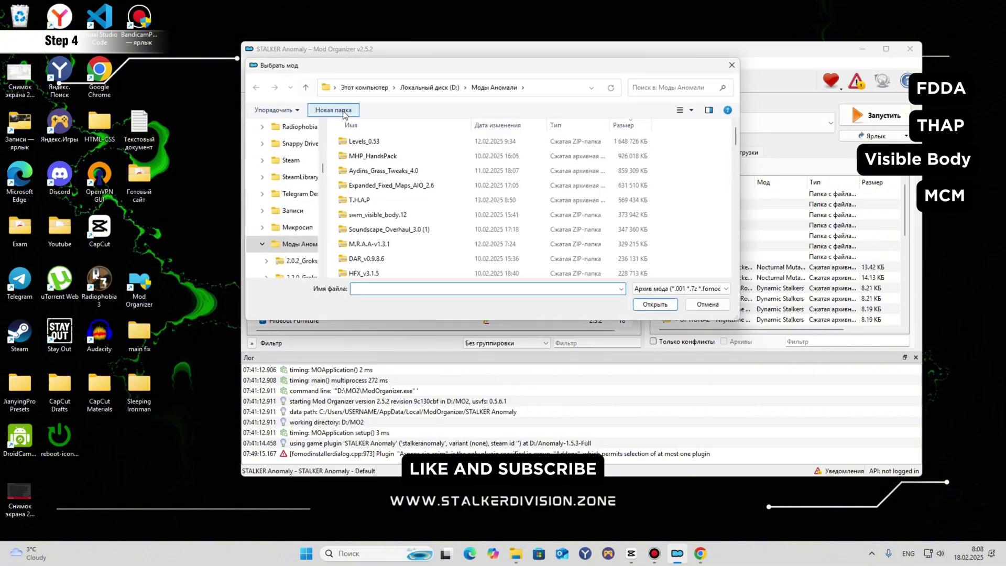
left_click(658, 85)
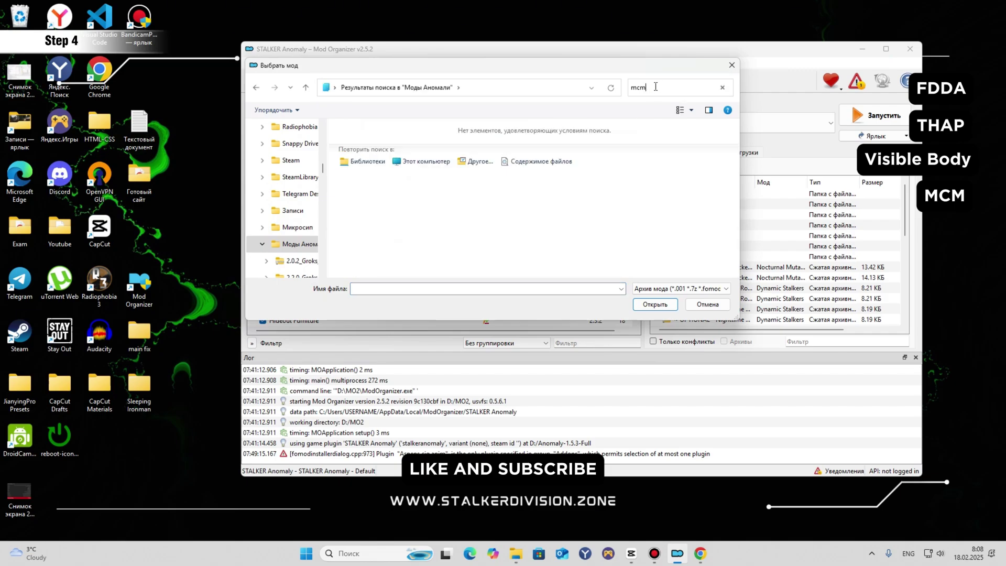
scroll(292, 260, "down", 8)
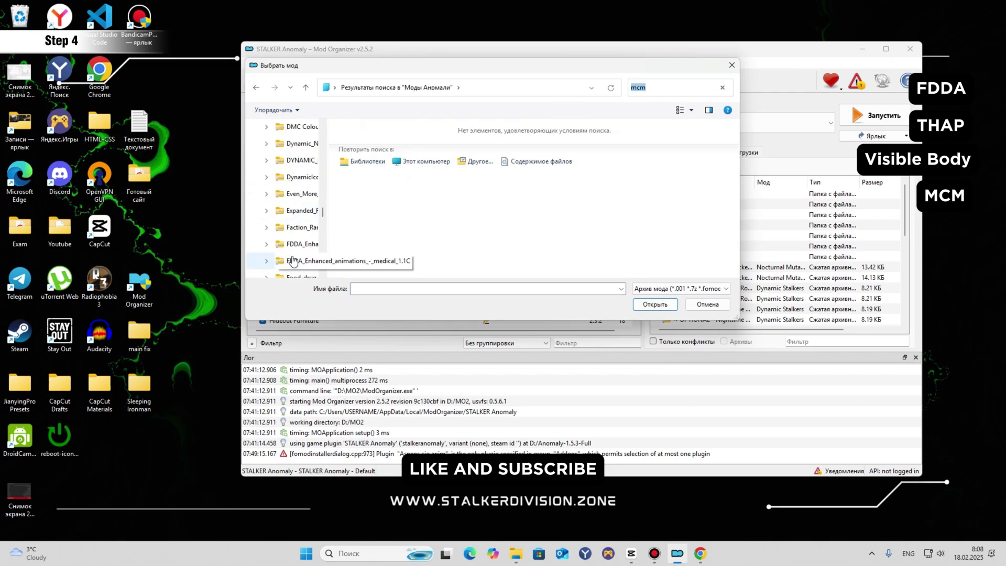
scroll(293, 260, "up", 8)
left_click(653, 85)
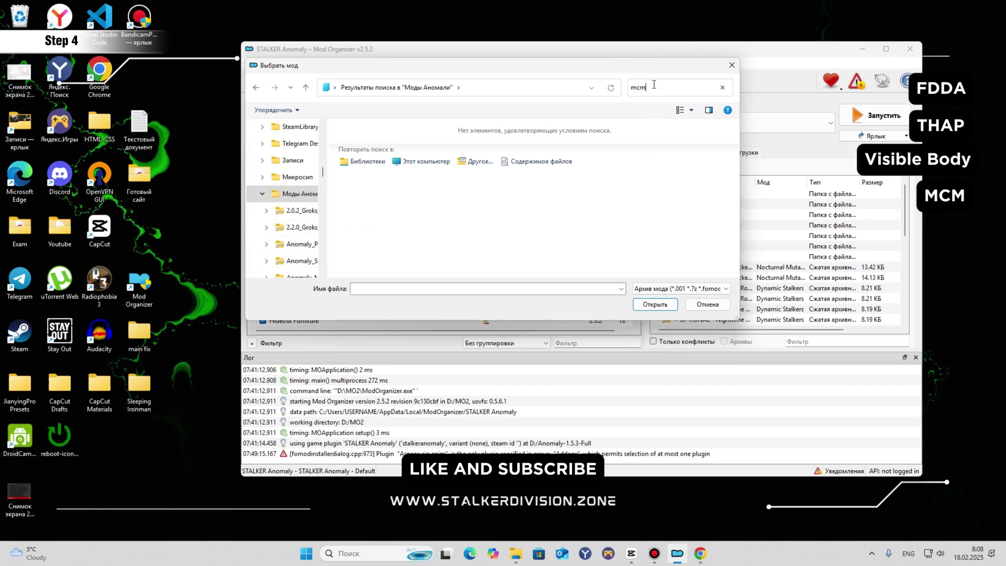
double_click(653, 85)
type("menu")
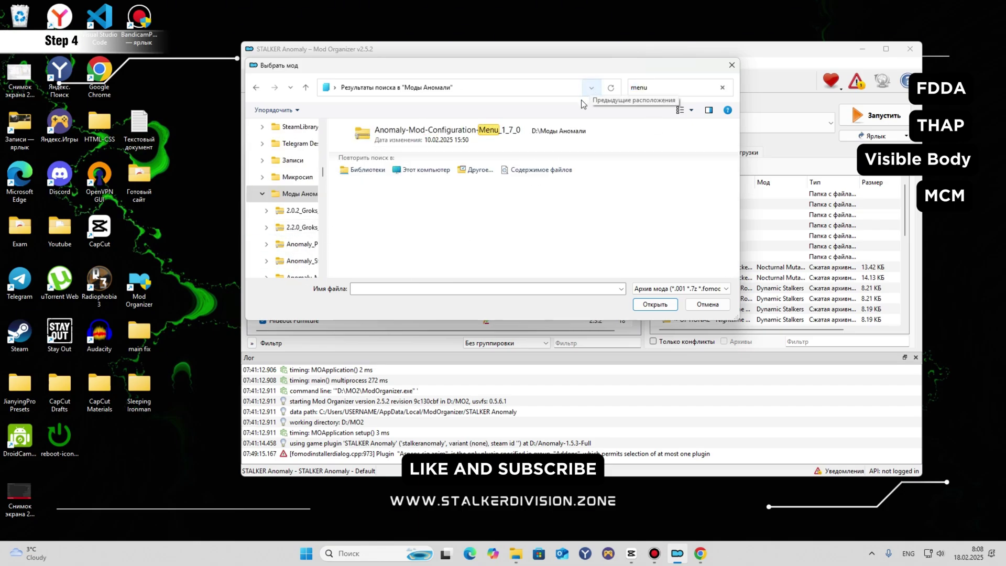
Open the Anomaly-Mod-Configuration-Menu_1_7_0 archive and confirm its quick installation under the name MCM.
left_click(473, 141)
left_click(655, 306)
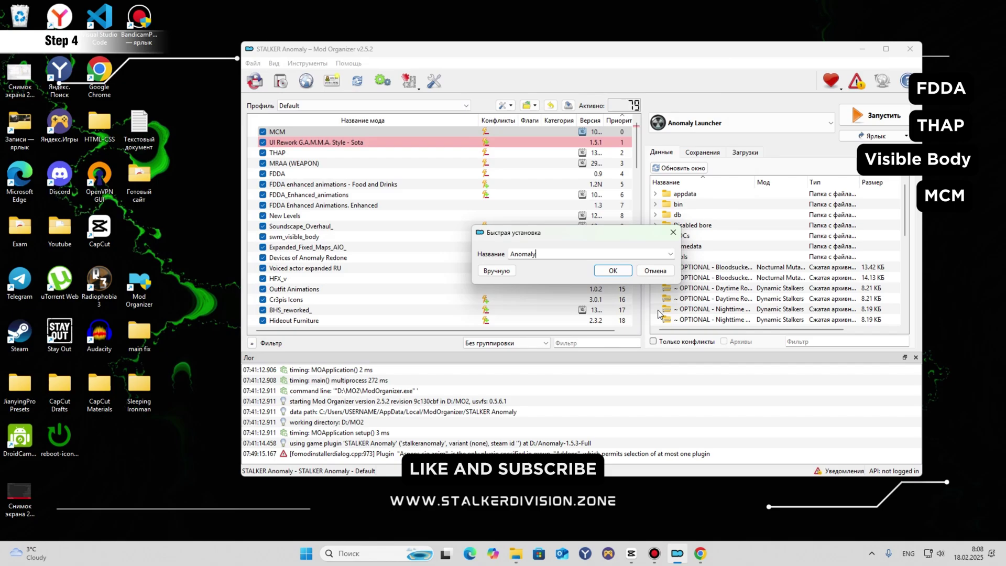
double_click(535, 254)
type("M")
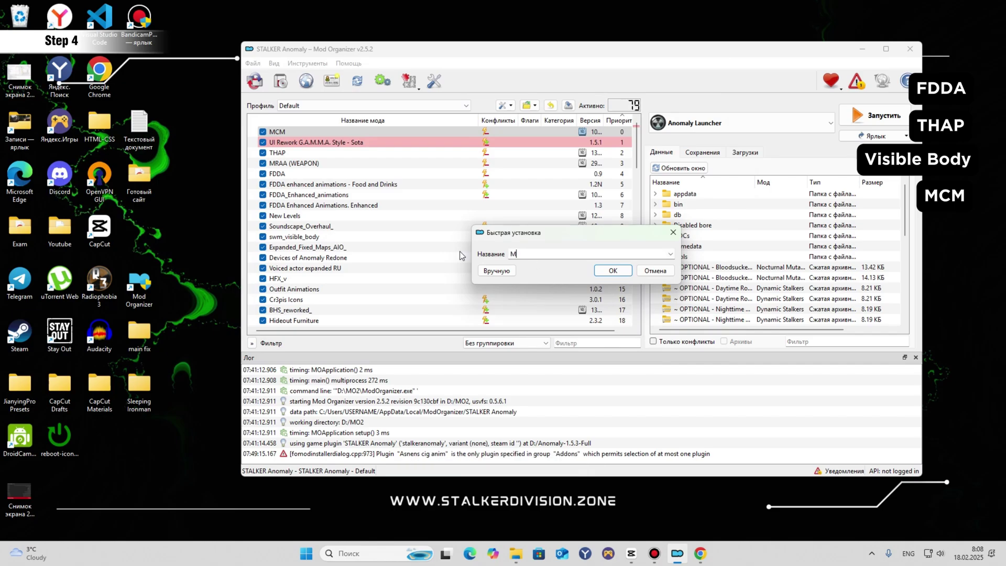
type("CM")
left_click(612, 270)
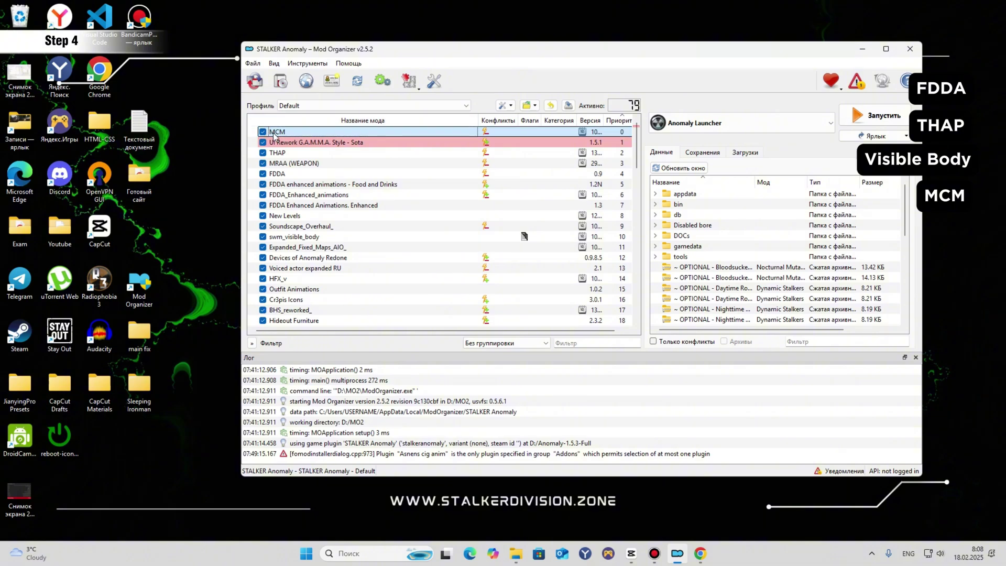
Disable the MCM mod in the mod list and enable it again.
left_click(275, 131)
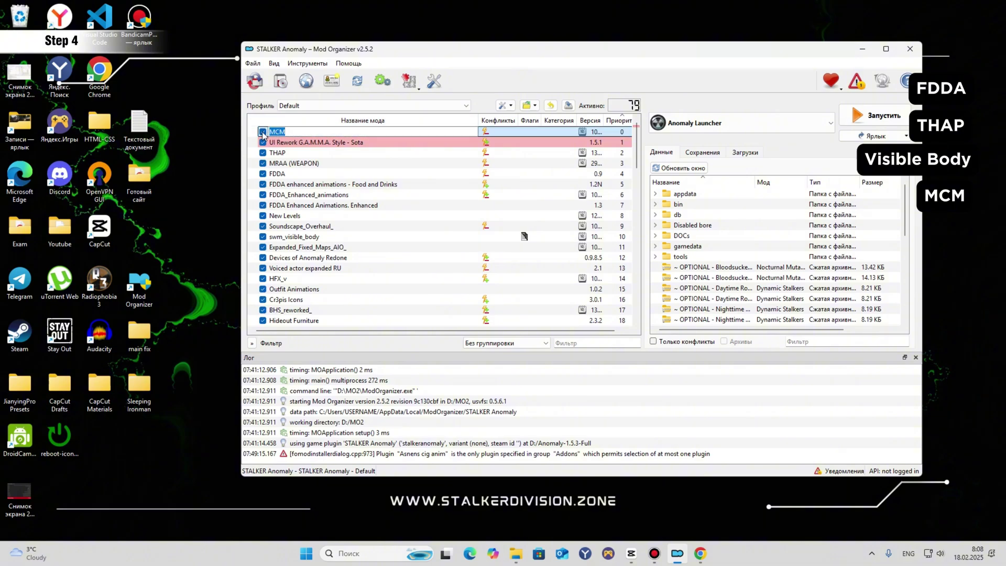
left_click(263, 132)
left_click(263, 132)
left_click(262, 132)
left_click(262, 132)
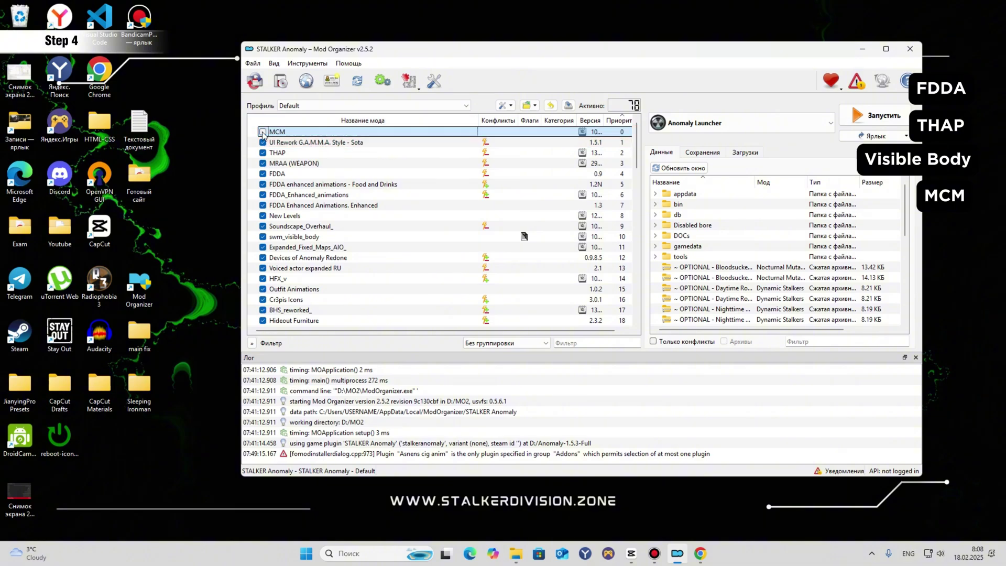
left_click(262, 132)
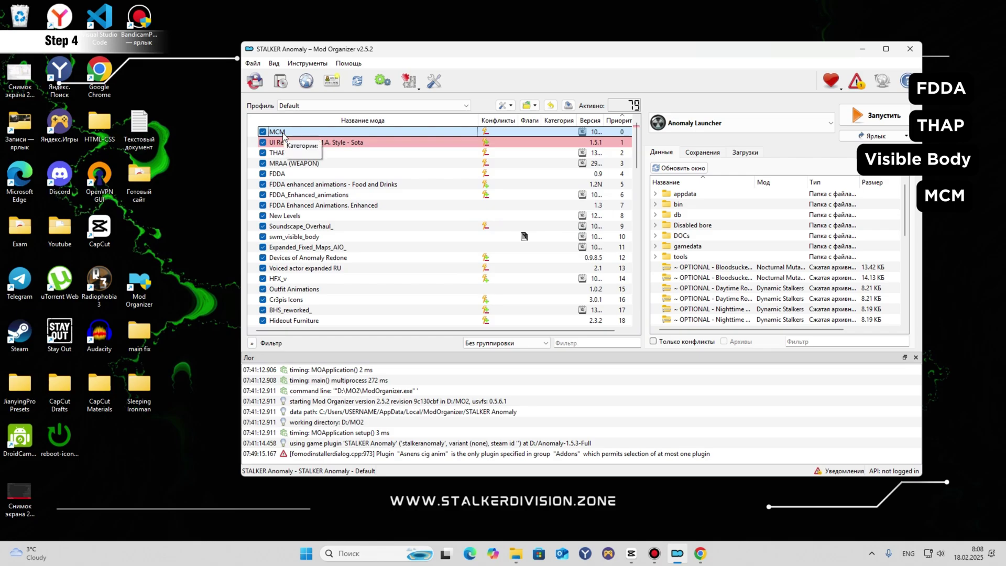
Pick the T.H.A.P archive from the Моды Аномали folder and confirm its quick installation with the suggested name.
left_click(288, 156)
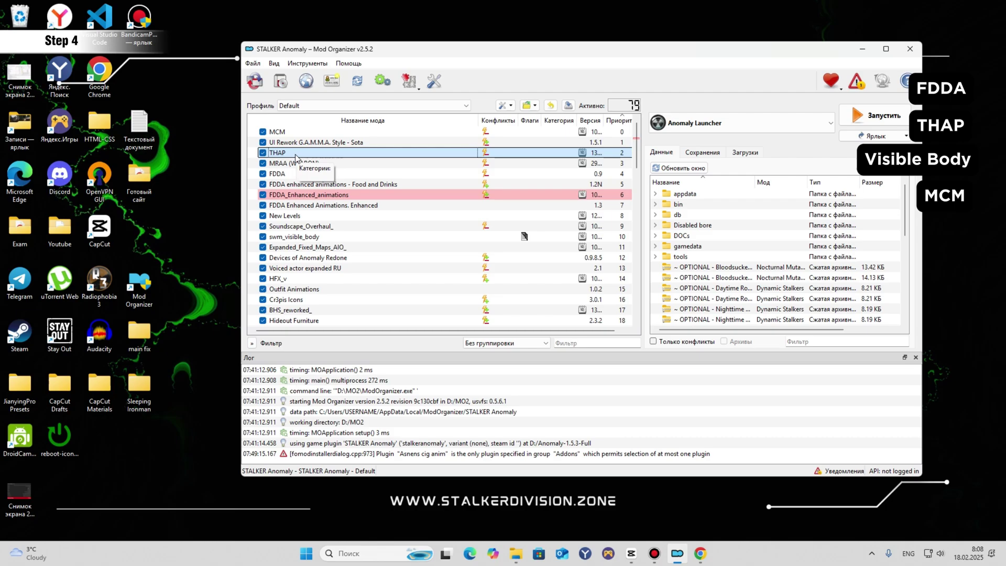
left_click(288, 132)
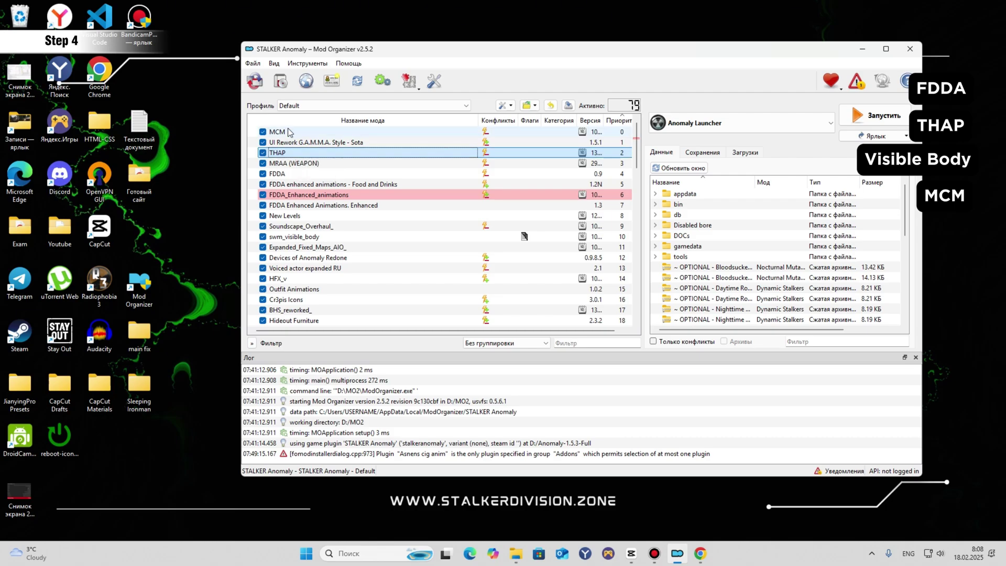
left_click(280, 82)
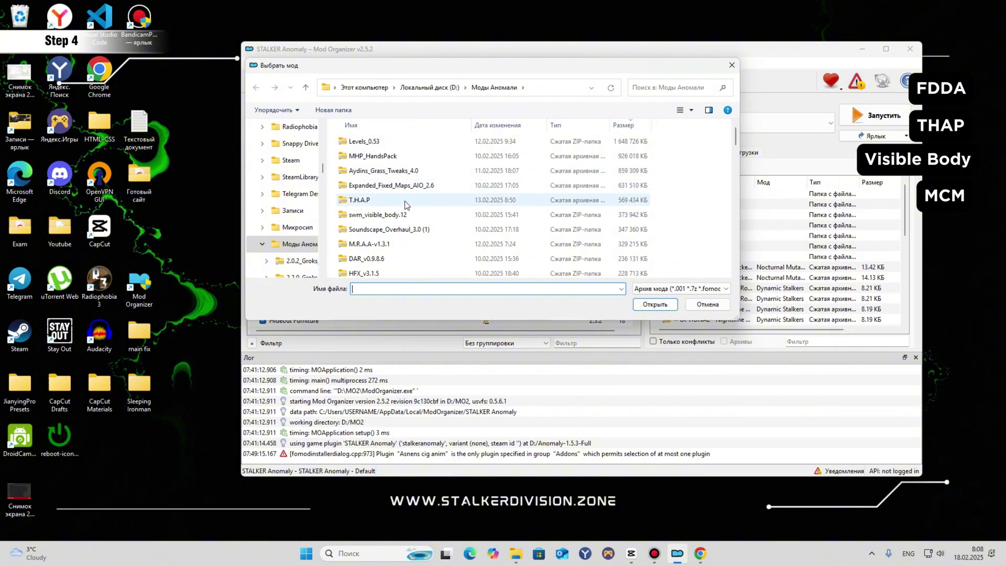
left_click(404, 204)
left_click(659, 306)
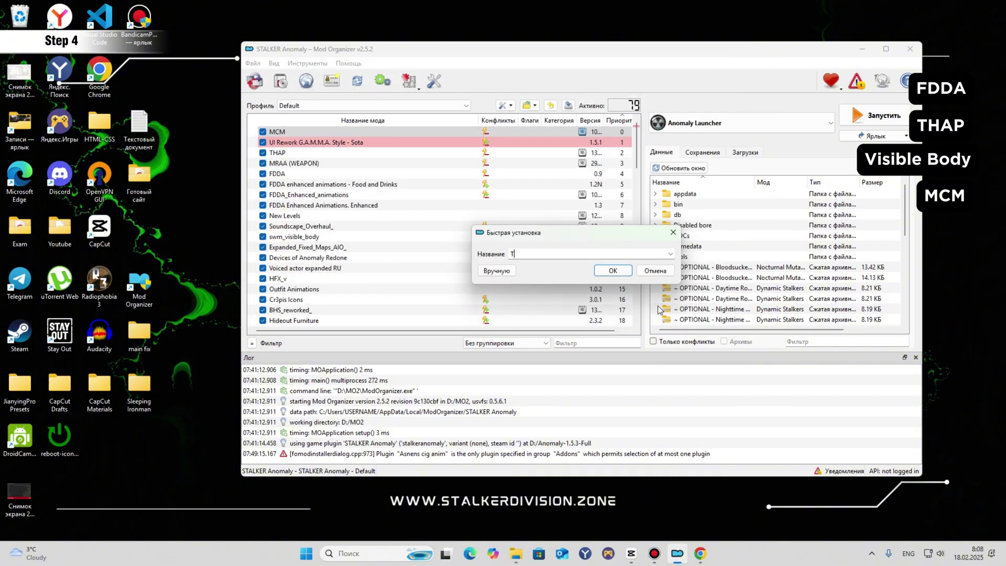
left_click(626, 269)
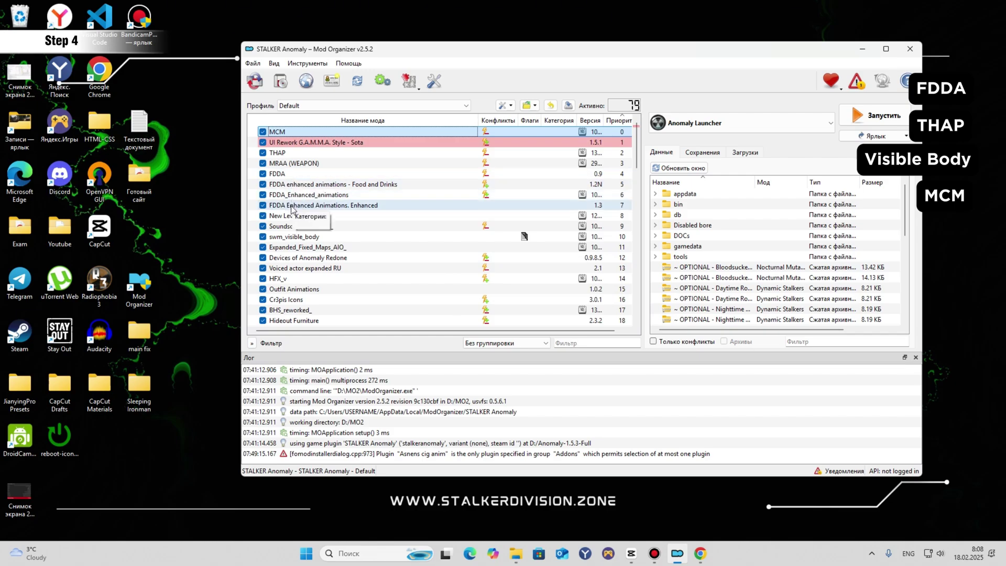
Select FDDA in the mod list, switch to Chrome, and review the Food, Drug and Drinks Animations v0.9 page on ModDB.
left_click(285, 175)
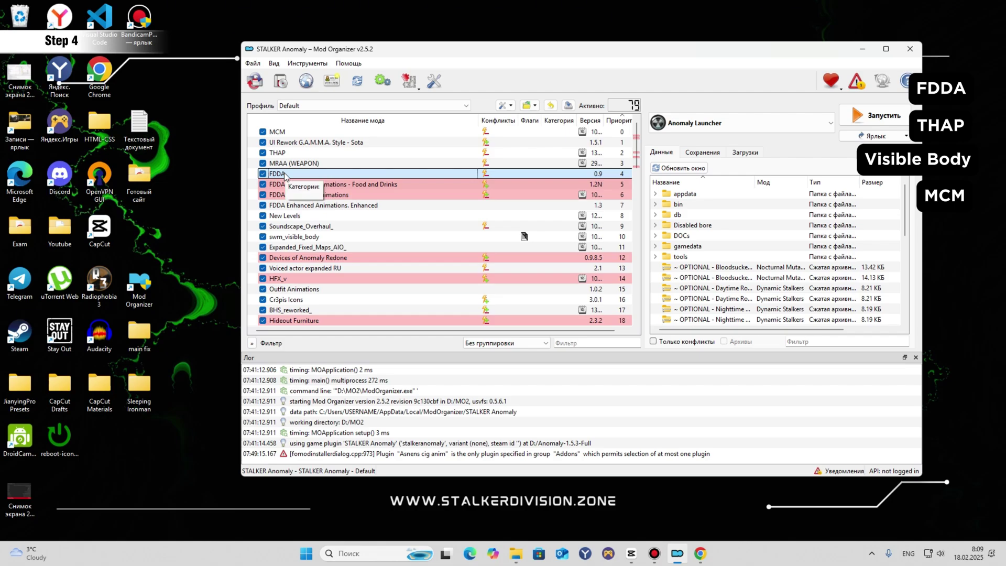
left_click(208, 166)
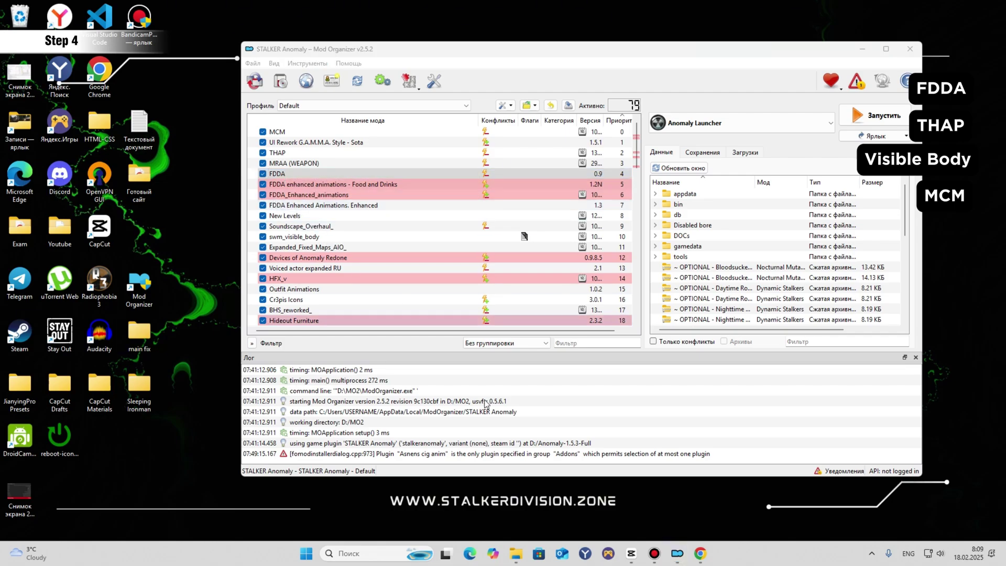
left_click(700, 553)
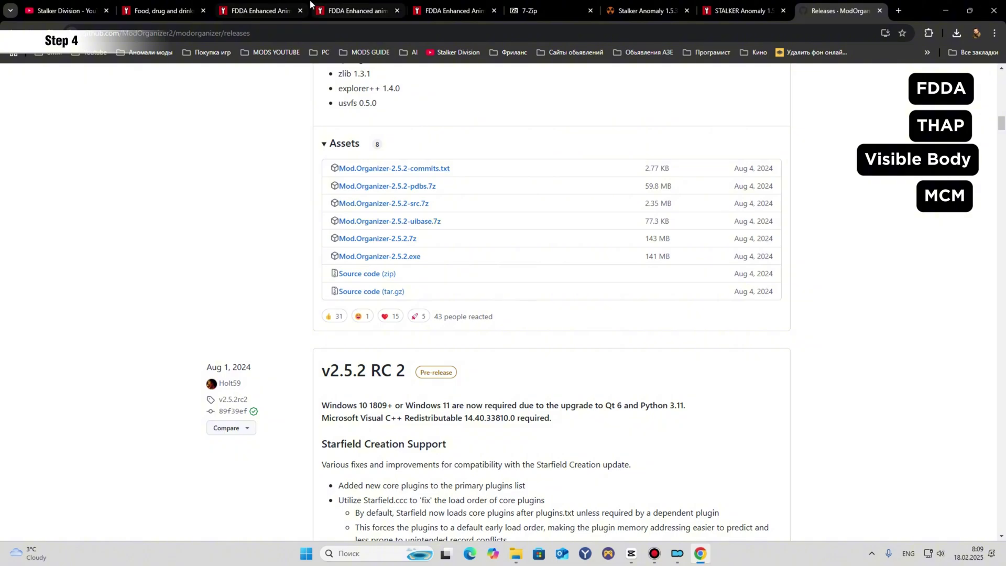
left_click(160, 10)
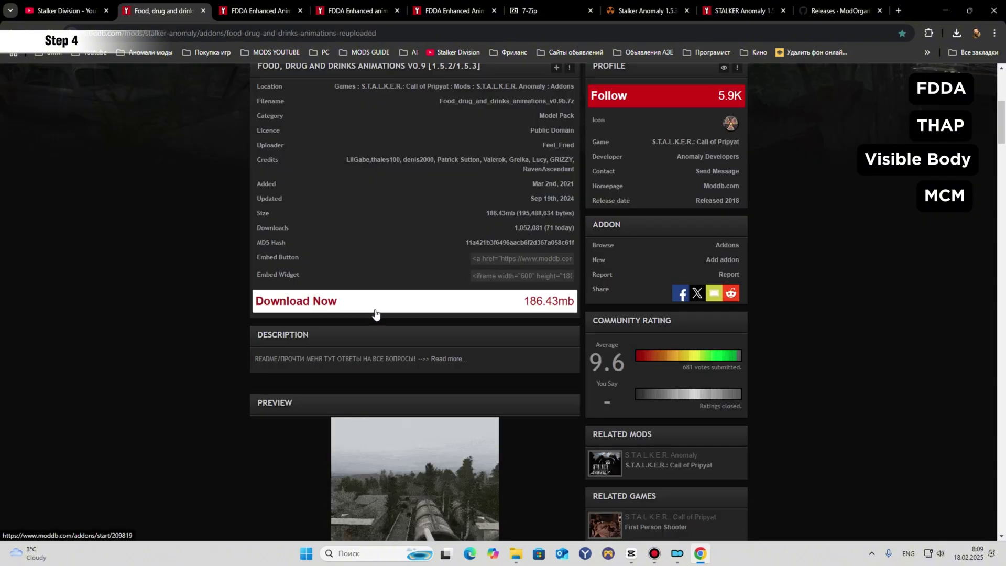
scroll(375, 313, "down", 4)
scroll(375, 313, "up", 6)
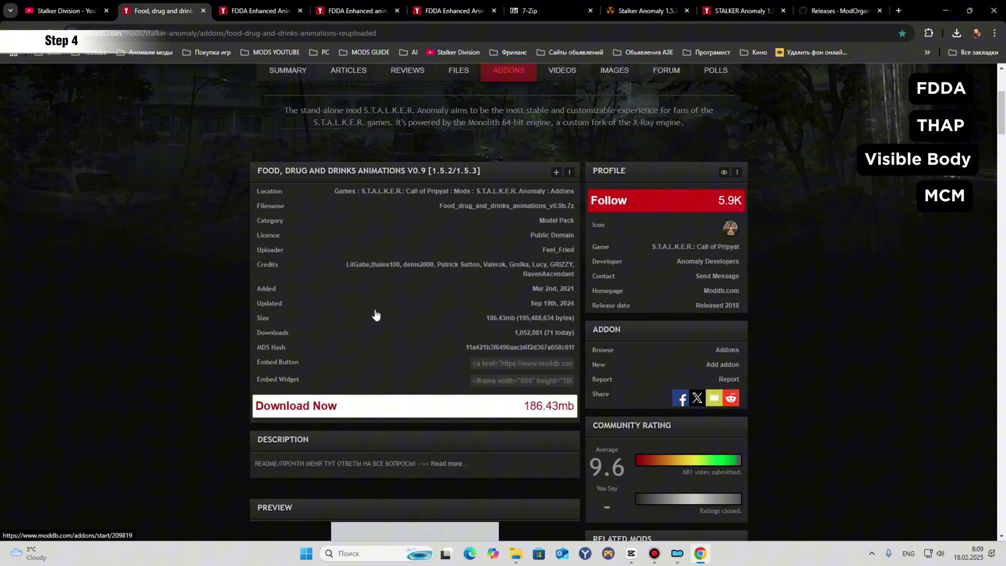
Review the ModDB pages of the FDDA Enhanced Animations addons: Food and Drinks, medical and exo anims, and Enhanced.
left_click(250, 12)
scroll(419, 306, "up", 4)
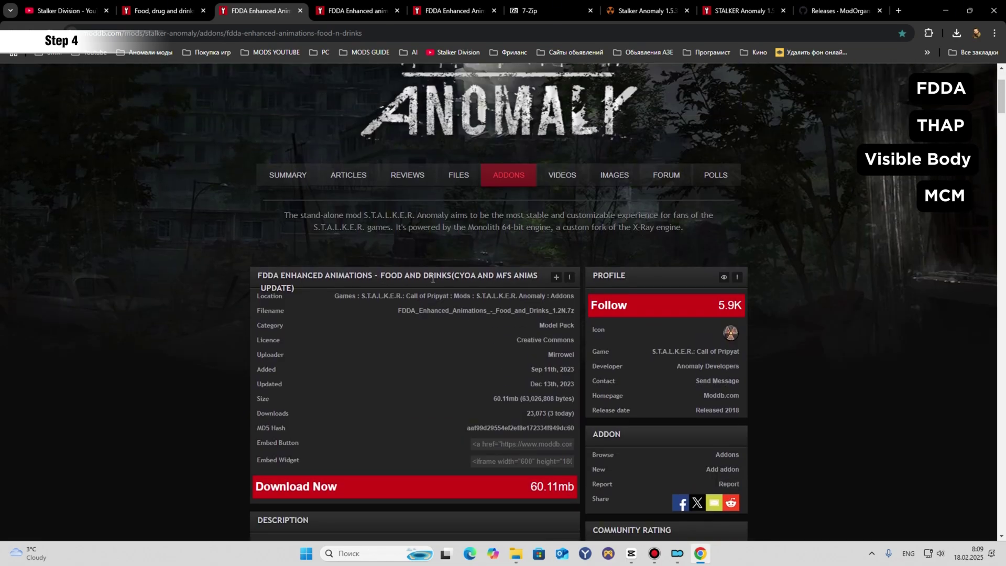
scroll(458, 284, "down", 6)
scroll(457, 283, "up", 3)
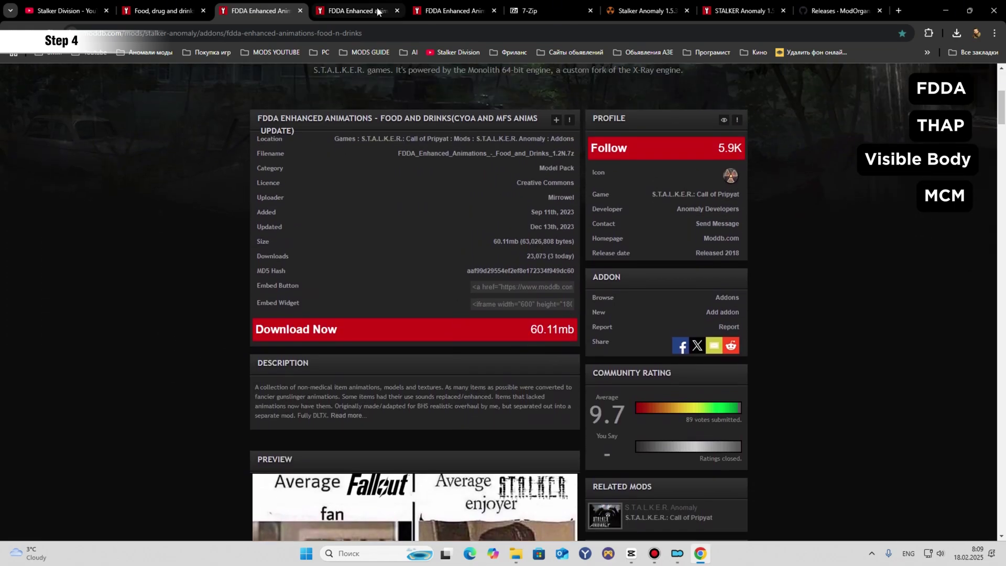
left_click(377, 12)
scroll(384, 100, "down", 5)
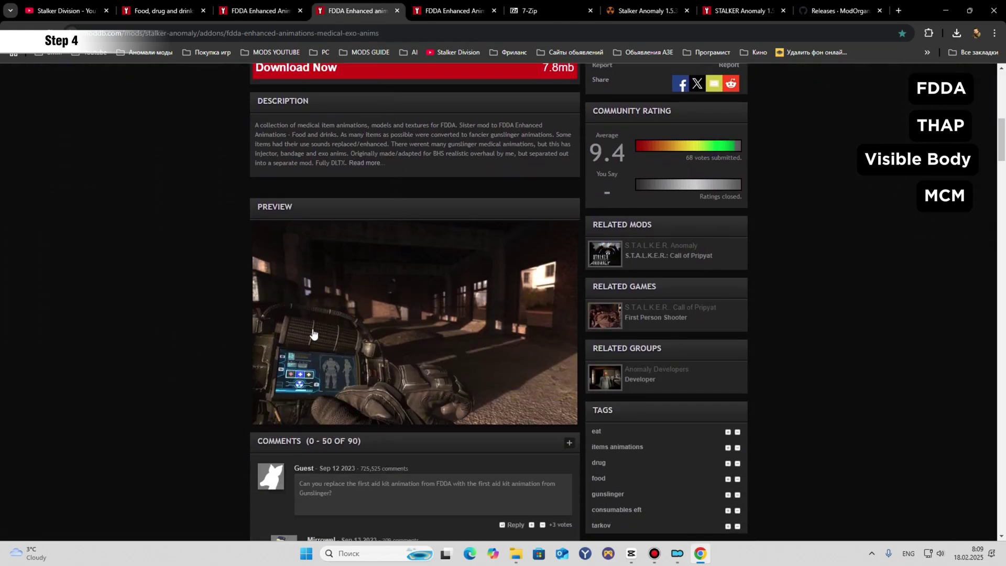
left_click(451, 11)
scroll(414, 195, "down", 2)
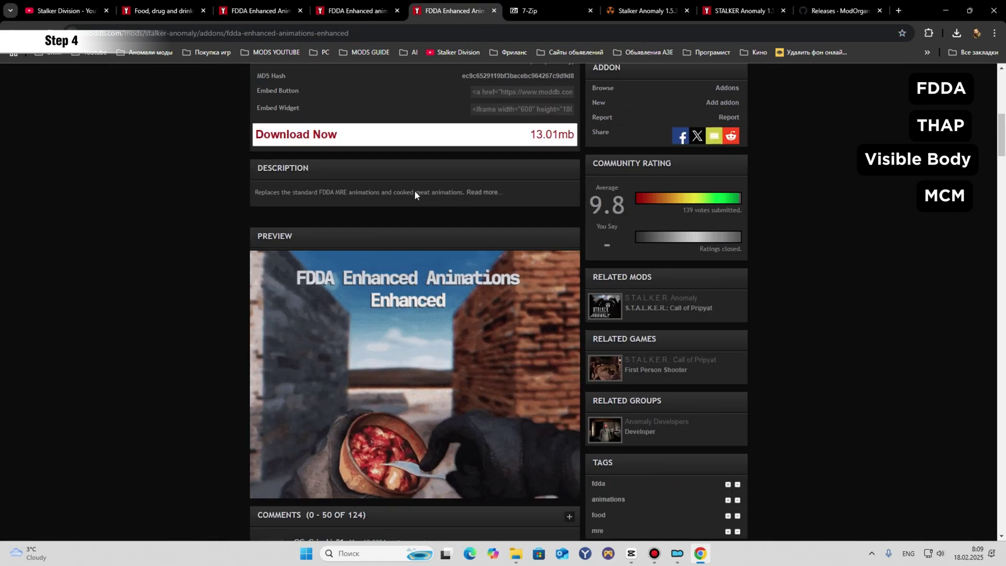
scroll(415, 195, "down", 3)
scroll(410, 237, "up", 5)
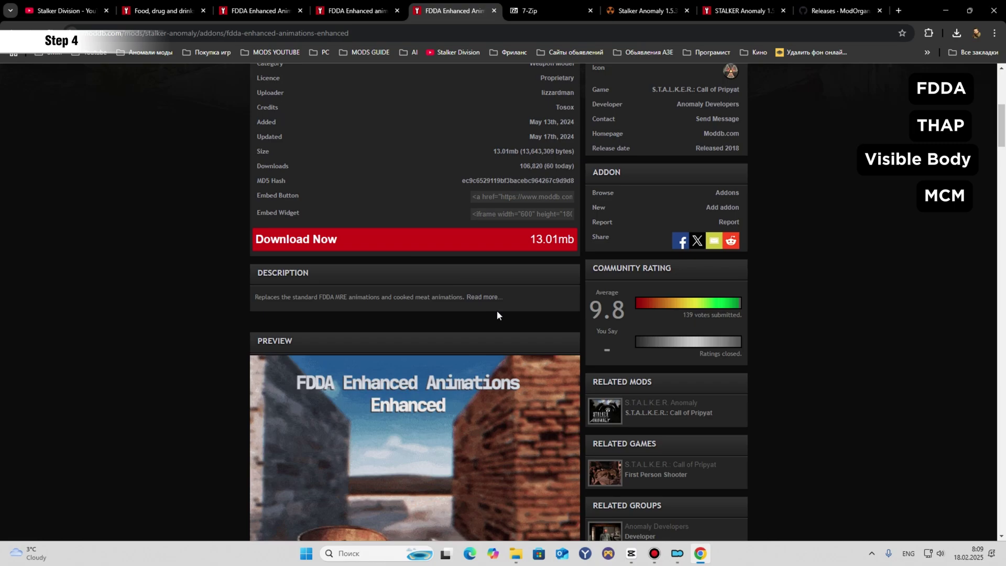
Switch to Mod Organizer and select the FDDA entries in turn to examine their load order and conflicts.
left_click(677, 560)
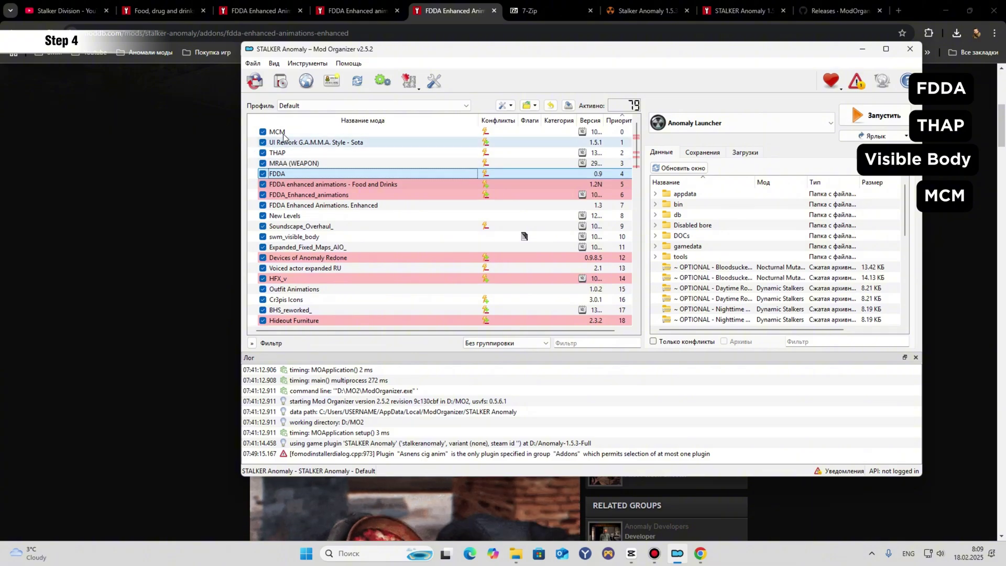
left_click(266, 181)
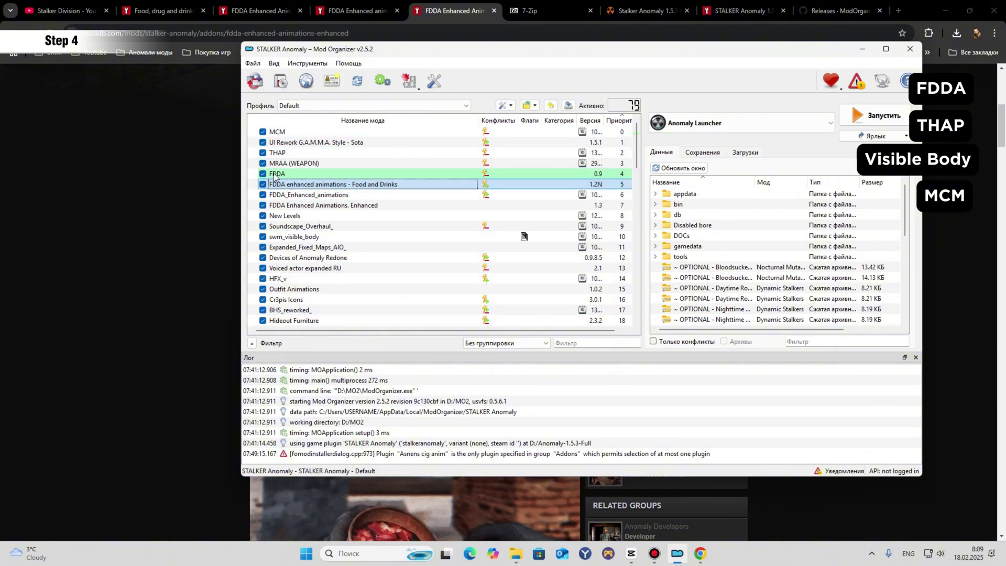
left_click(274, 176)
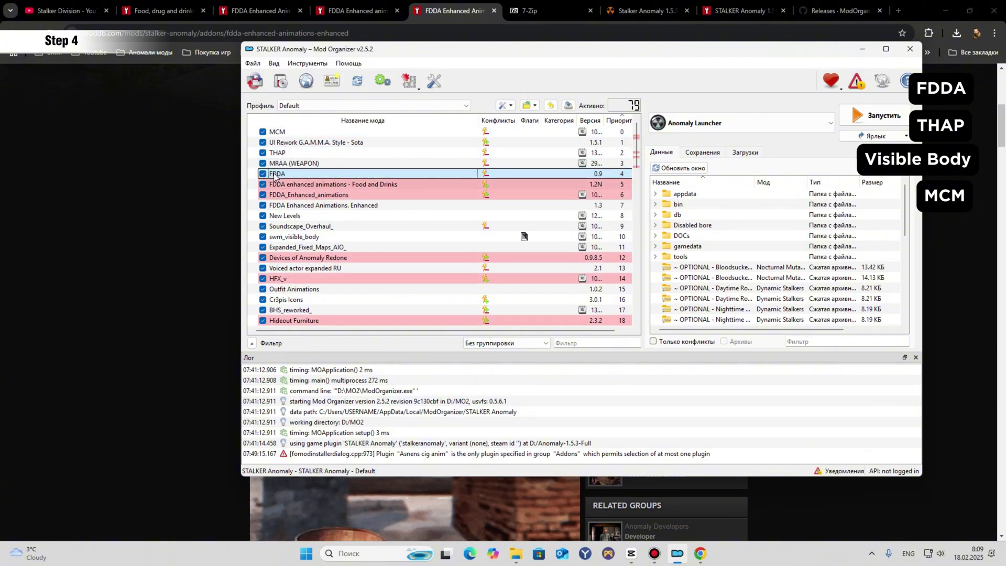
left_click(275, 195)
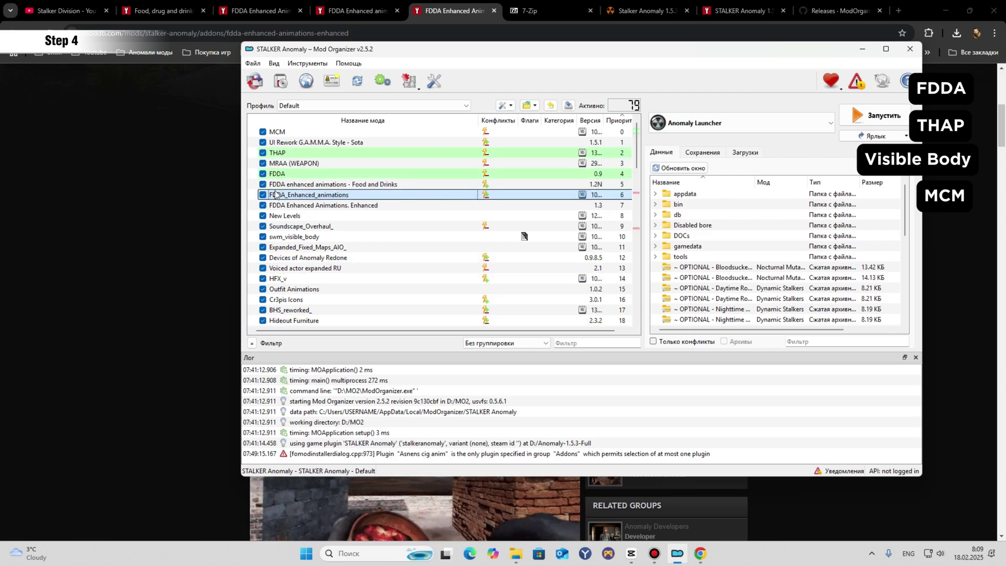
left_click(281, 183)
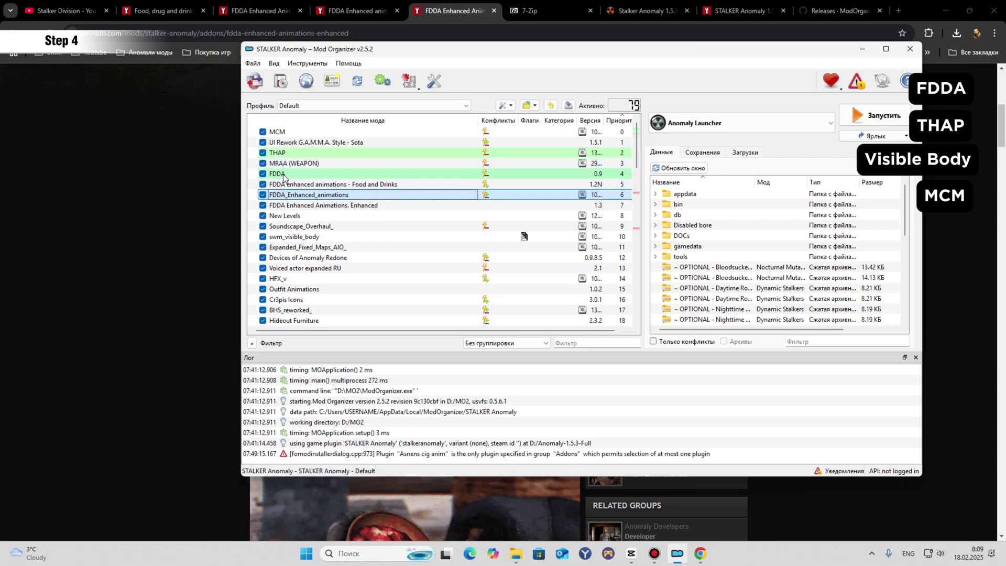
left_click(282, 175)
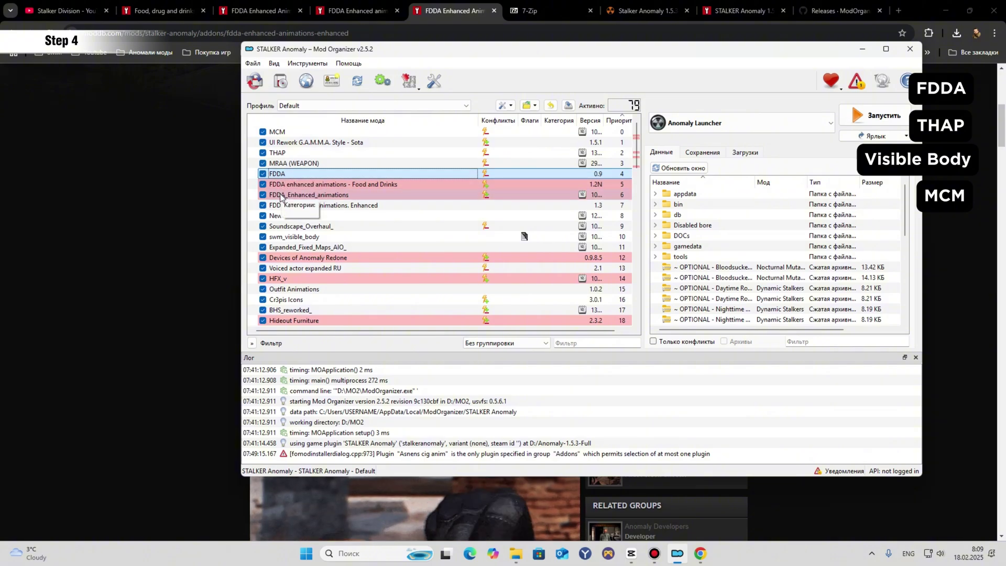
Select swm_visible_body, search for "visible body anomaly" in a new Chrome tab, and open the 1st Person Visible Body [Ported from SWM] Upd.6 page.
left_click(293, 236)
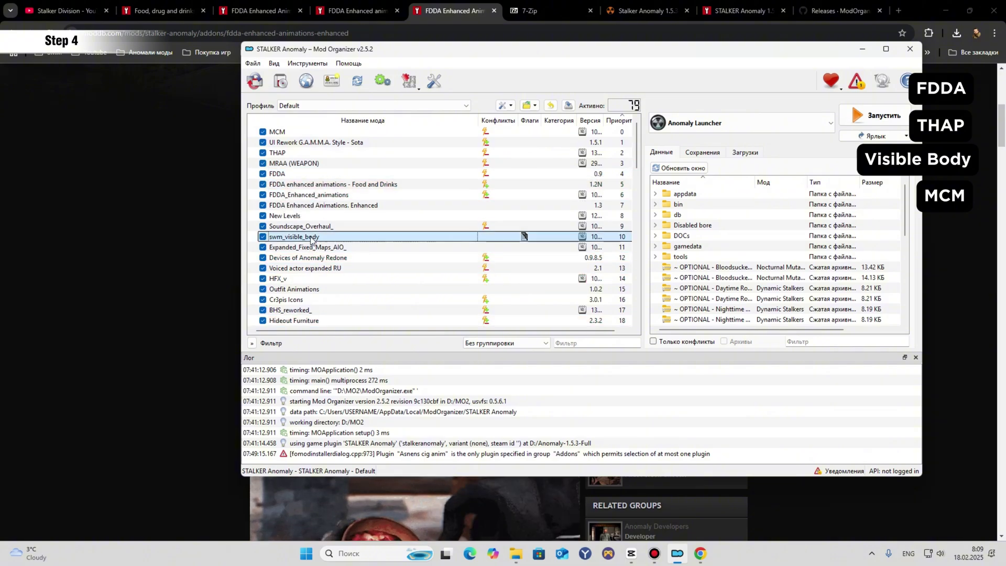
left_click(900, 4)
type("bl")
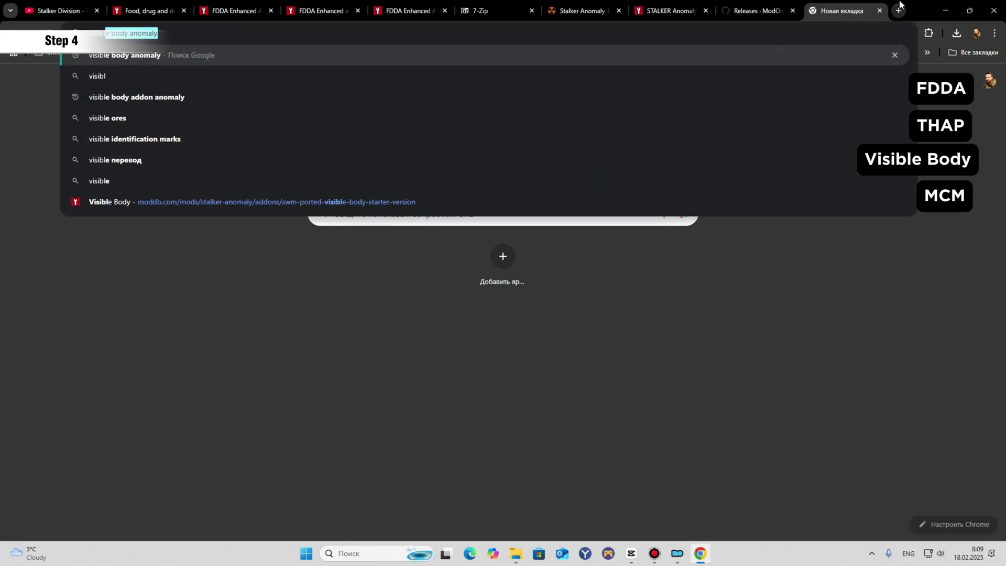
key("Return")
left_click(263, 227)
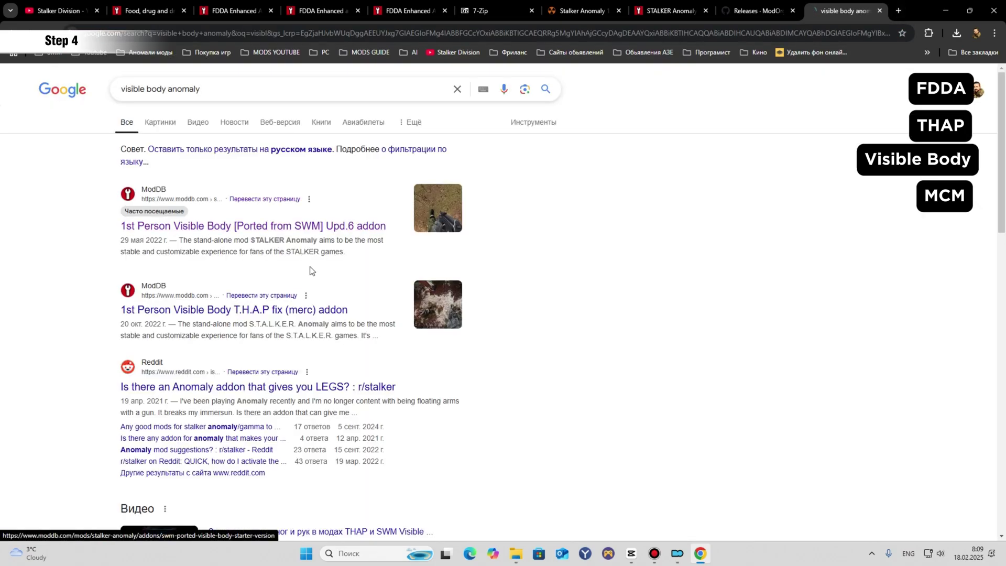
Read the Visible Body addon's full description, including its requirements and changelog, and return to its download section.
scroll(310, 265, "down", 3)
scroll(310, 265, "down", 5)
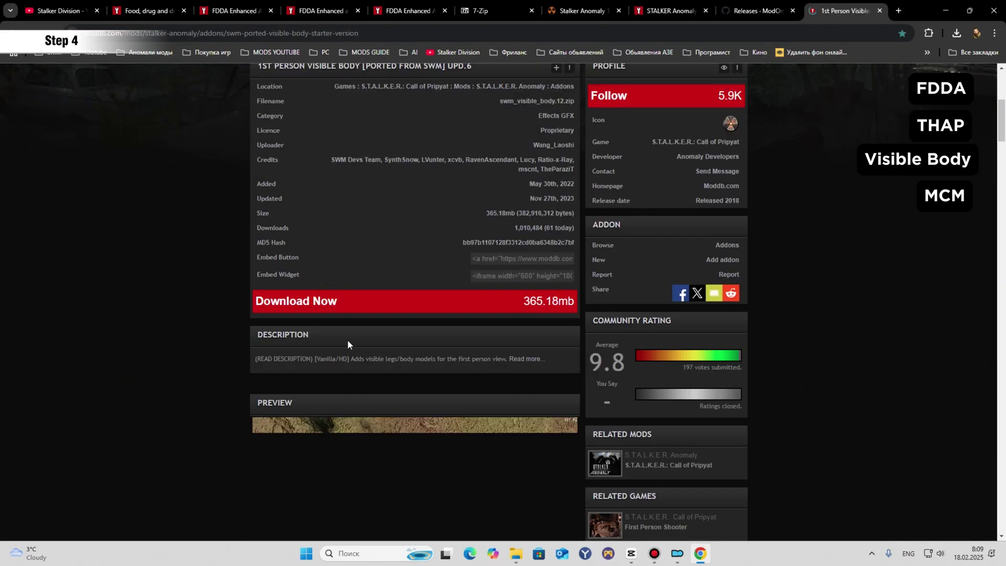
scroll(311, 291, "down", 5)
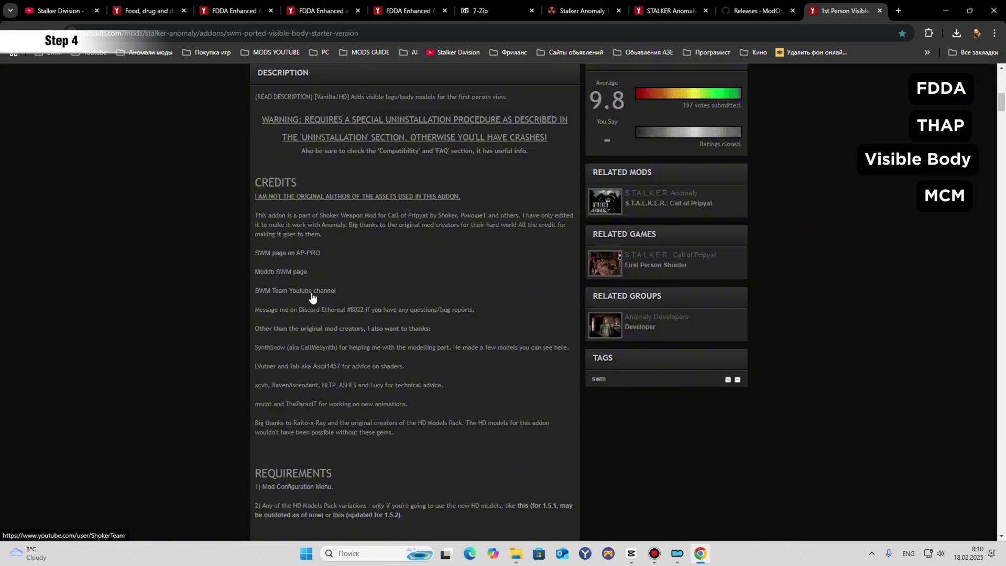
scroll(314, 293, "up", 1)
scroll(411, 297, "down", 1)
scroll(412, 297, "down", 3)
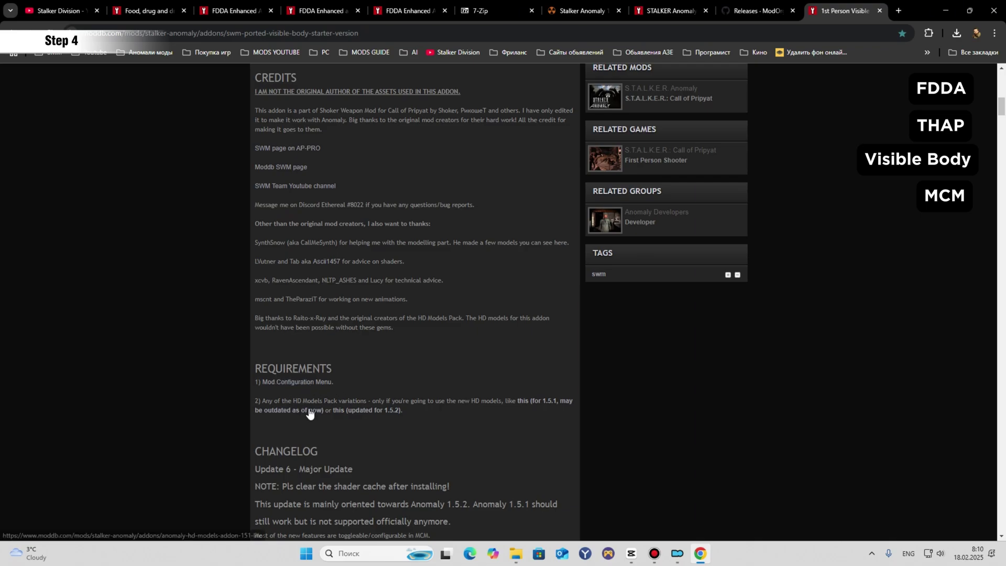
scroll(457, 401, "down", 3)
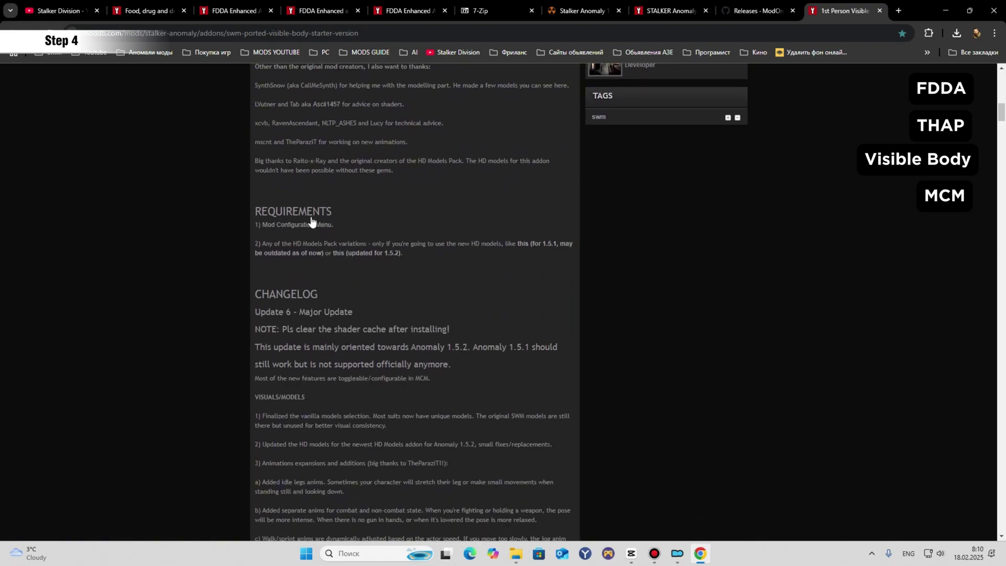
scroll(395, 252, "up", 8)
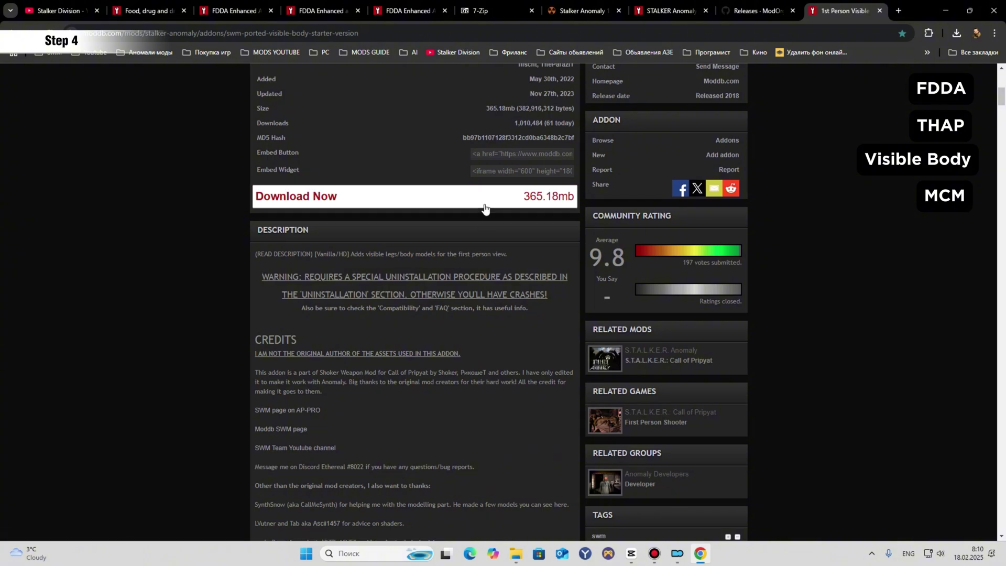
Return to the Visible Body addon's file details and switch to Mod Organizer's mod list.
scroll(485, 208, "up", 5)
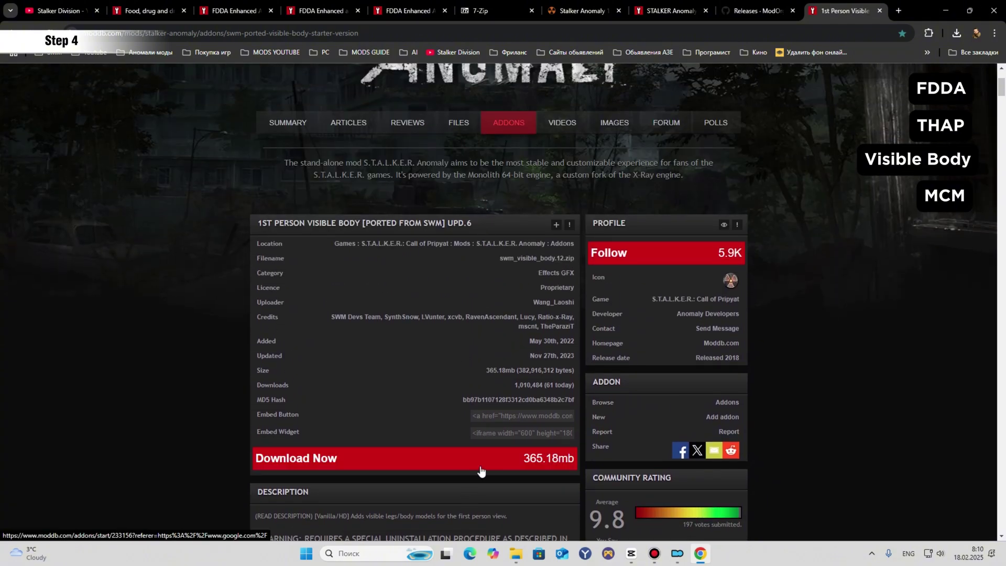
left_click(676, 553)
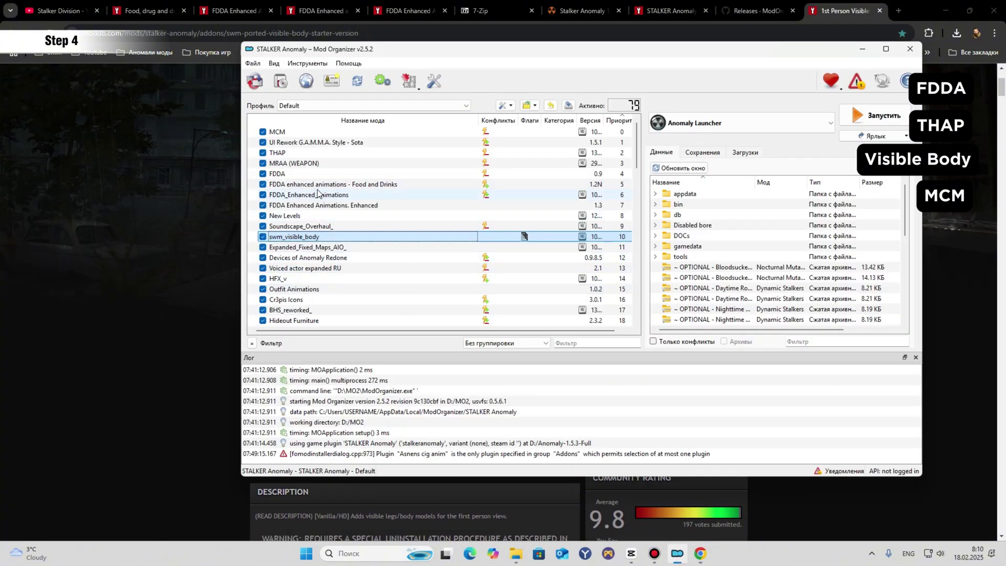
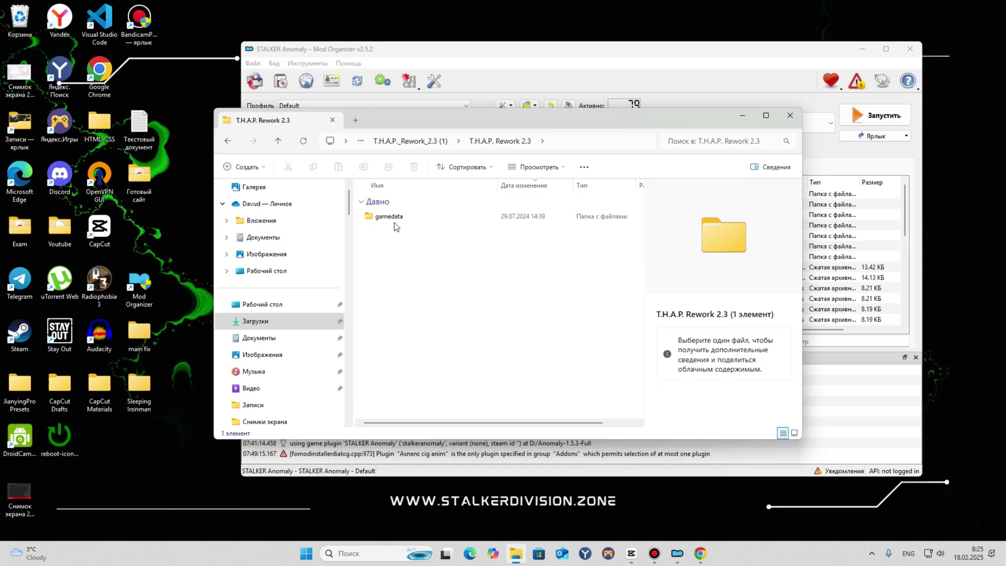
Inspect the T.H.A.P._Rework_2.3 (1) ZIP archive, viewing the contents of its inner T.H.A.P. Rework 2.3 folder and returning to the archive root.
left_click(225, 143)
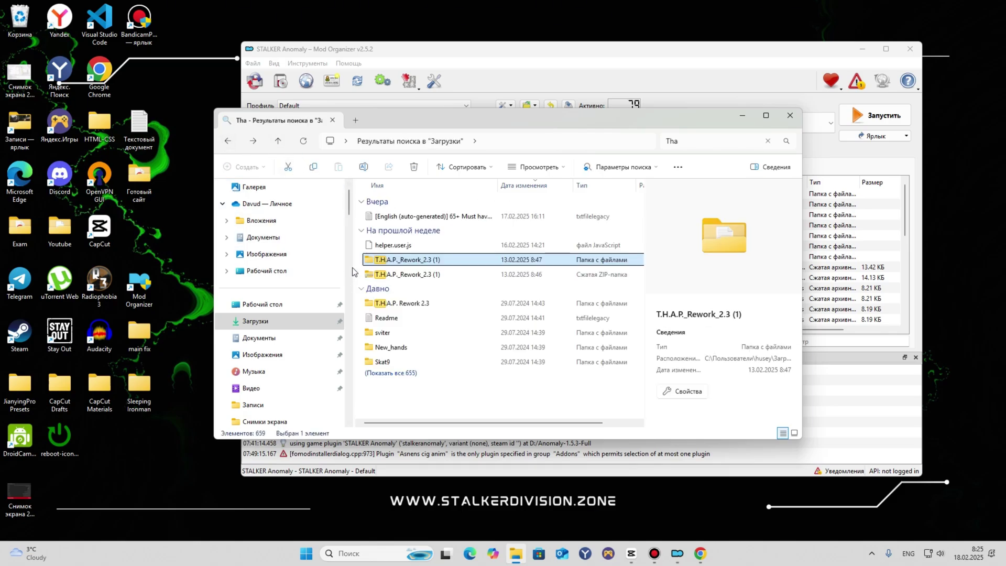
left_click(409, 274)
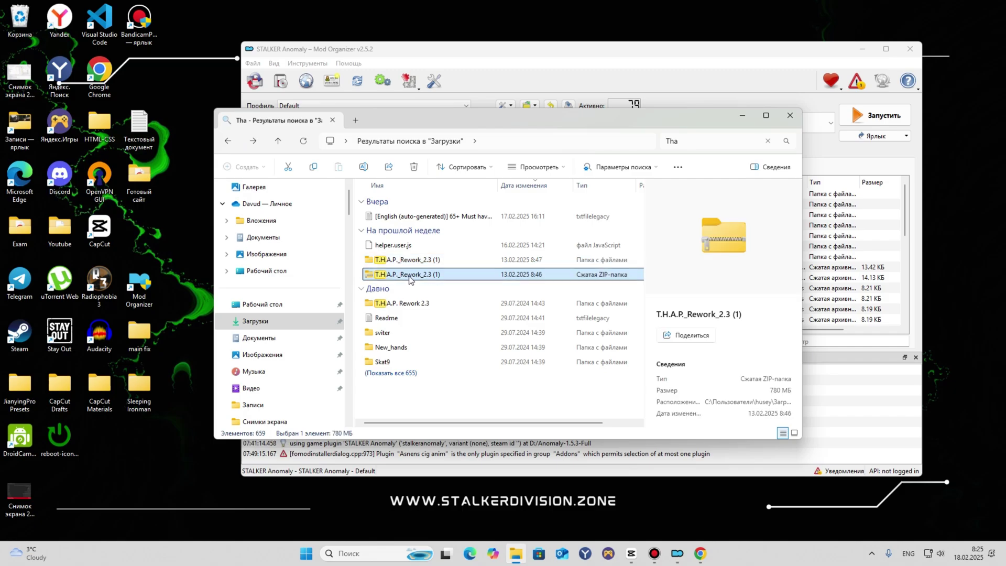
double_click(405, 275)
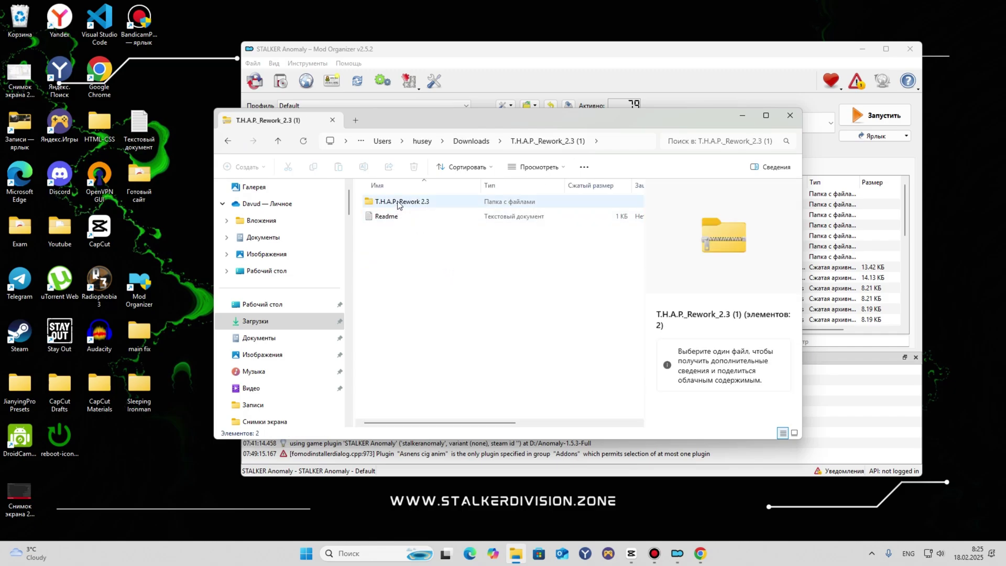
double_click(398, 202)
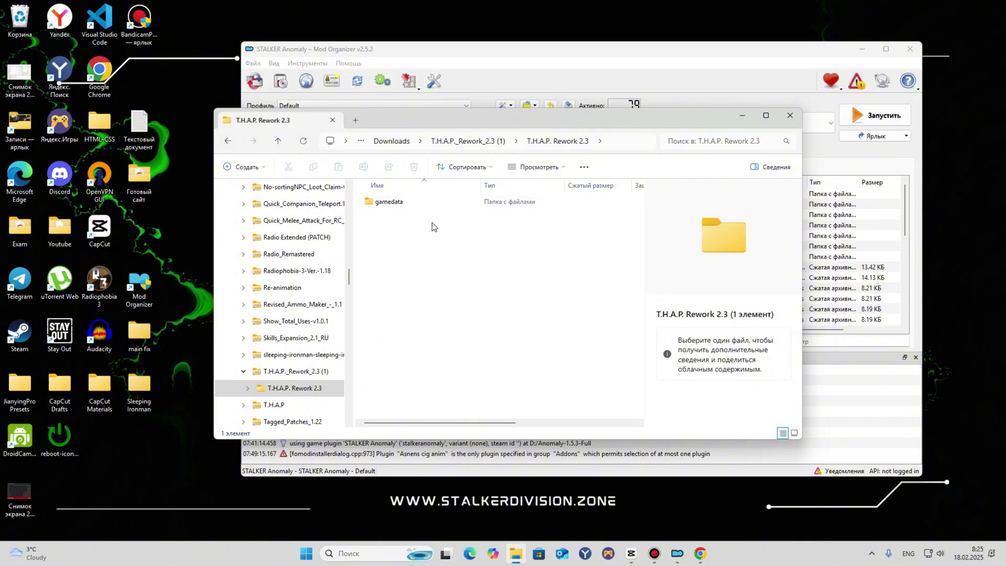
left_click(227, 141)
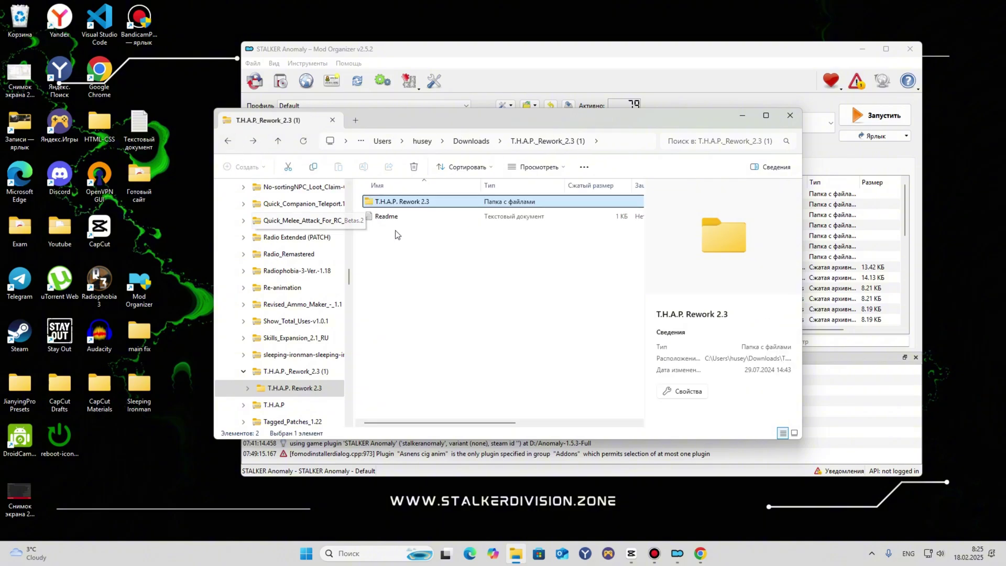
right_click(403, 203)
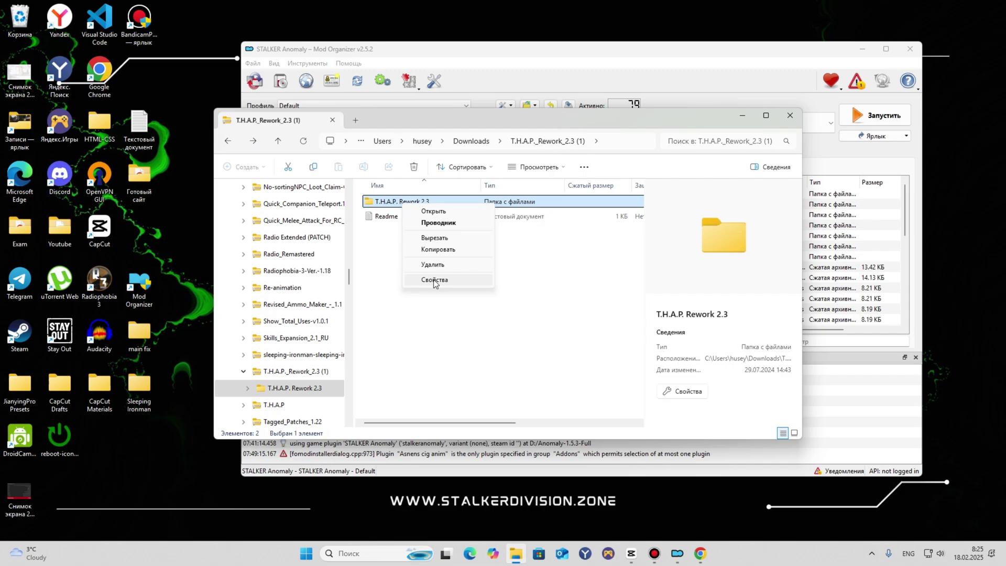
left_click(433, 280)
left_click(406, 195)
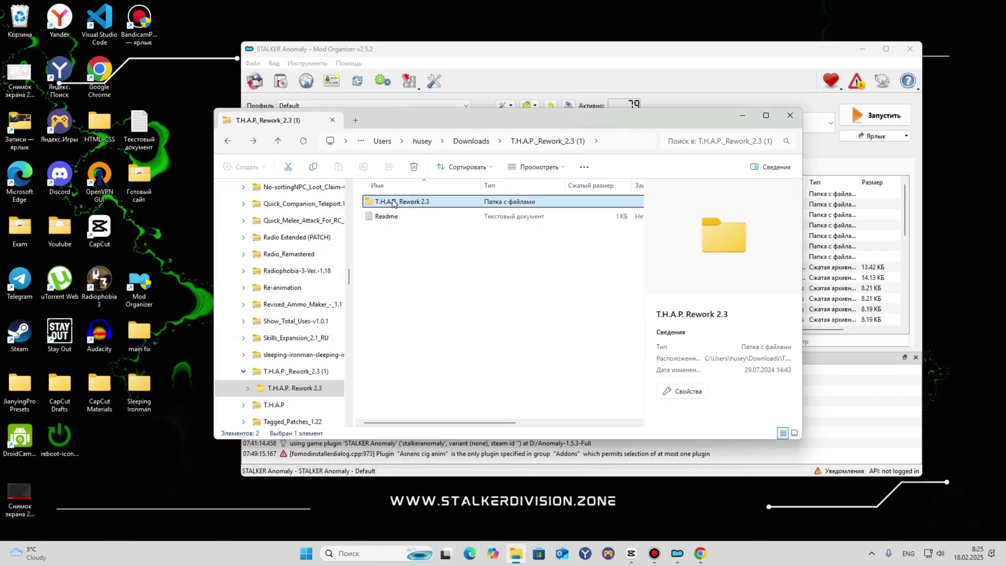
View the 7-Zip extraction settings for the T.H.A.P._Rework_2.3 (1) ZIP archive and close them without extracting.
left_click(229, 142)
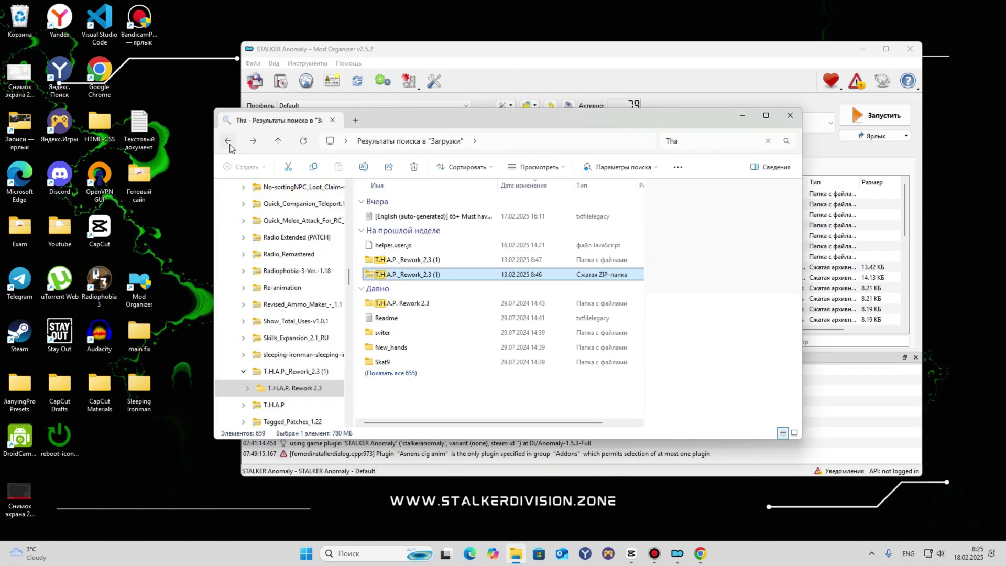
right_click(398, 275)
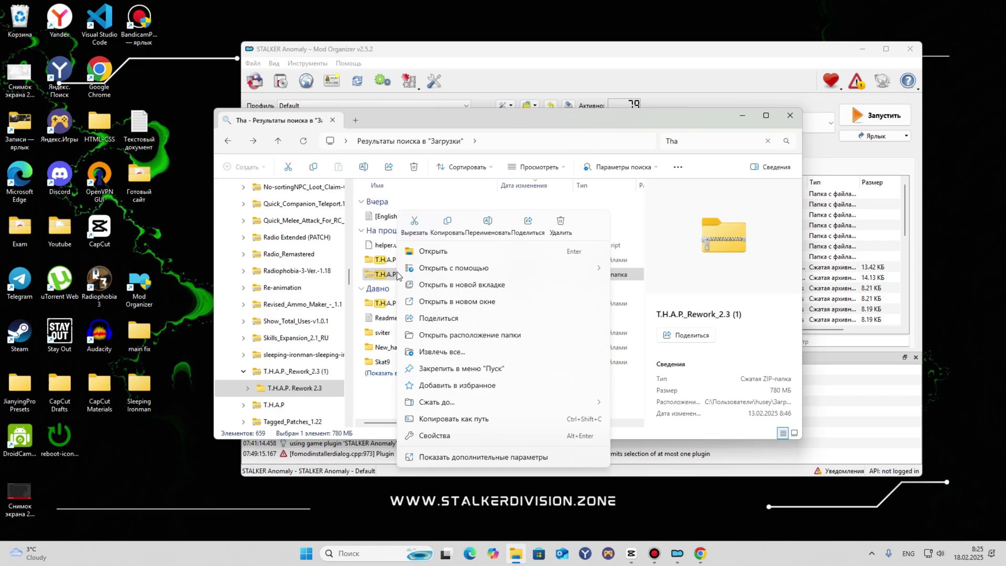
left_click(446, 459)
mouse_move(576, 337)
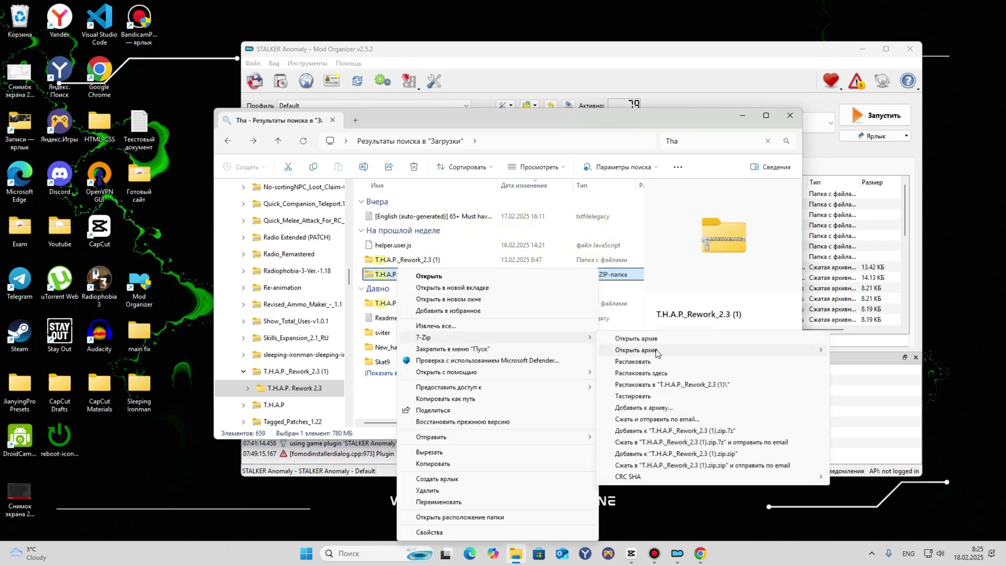
left_click(632, 362)
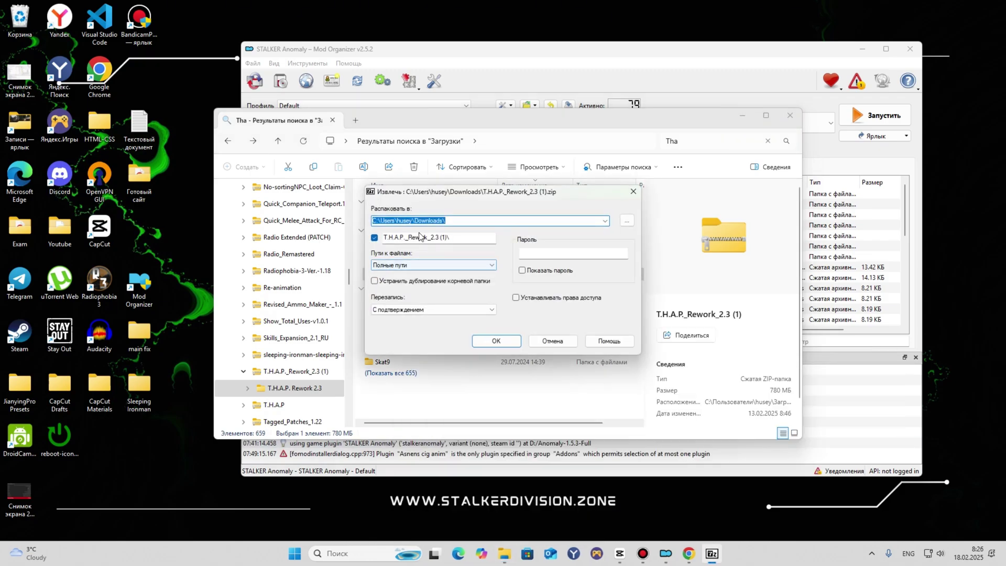
left_click(627, 196)
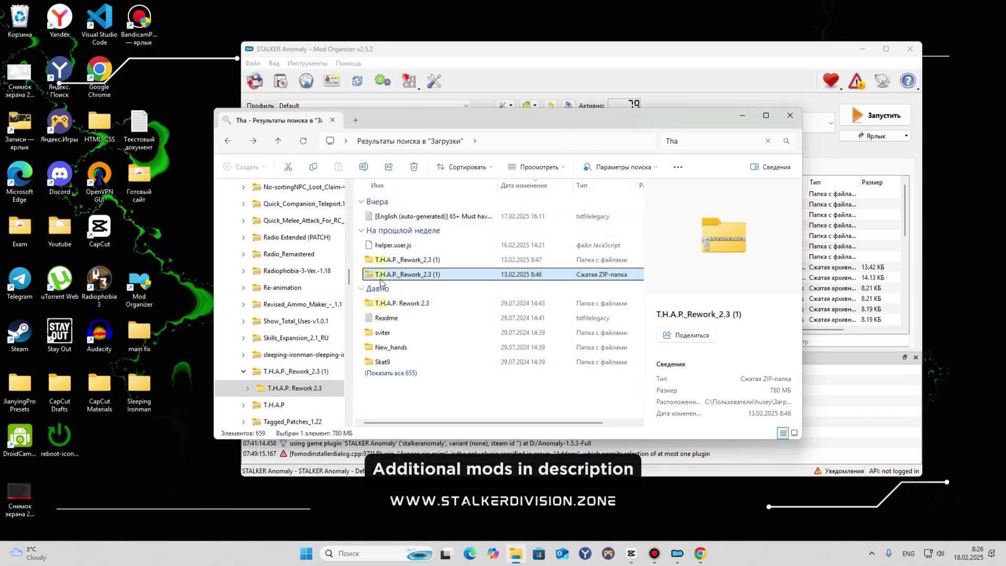
Browse the extracted T.H.A.P._Rework_2.3 (1) folder down to the gamedata folder inside T.H.A.P. Rework 2.3.
double_click(414, 262)
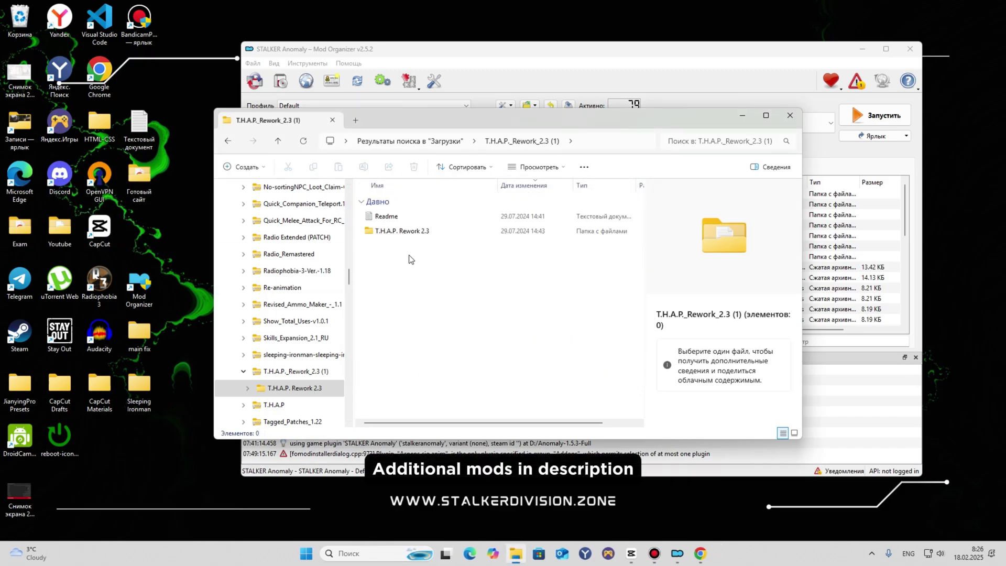
right_click(387, 232)
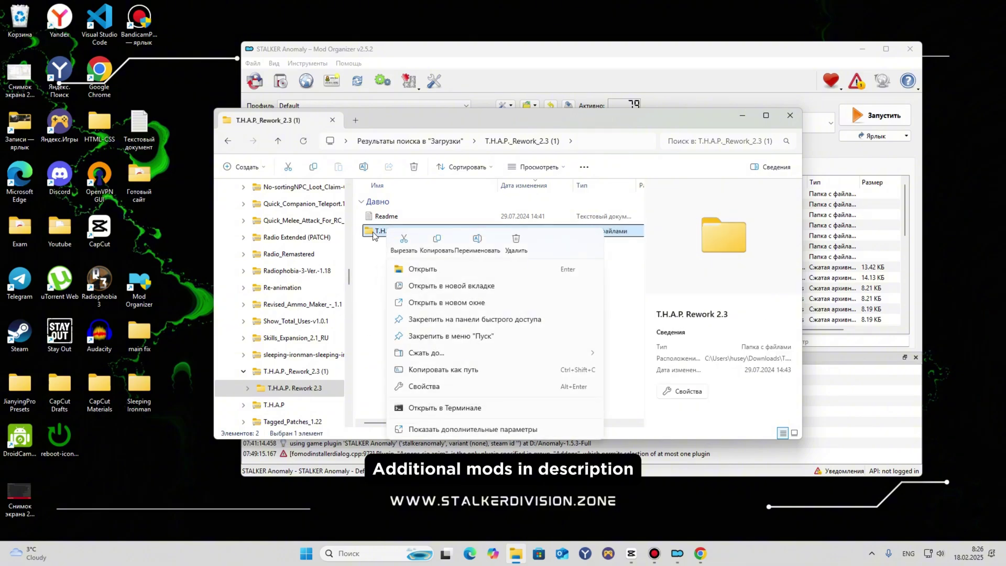
double_click(367, 231)
left_click(226, 141)
left_click(226, 142)
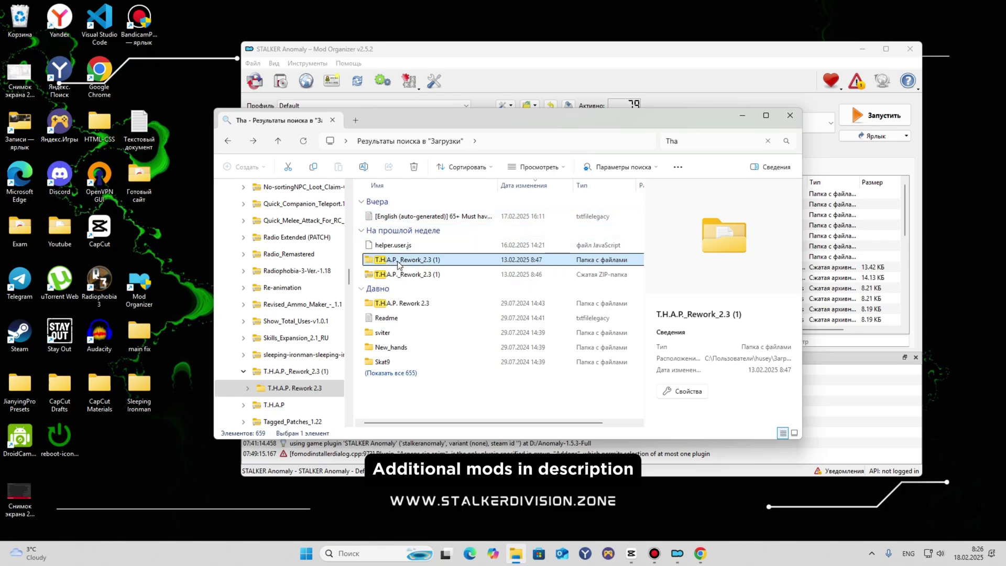
double_click(399, 260)
double_click(397, 233)
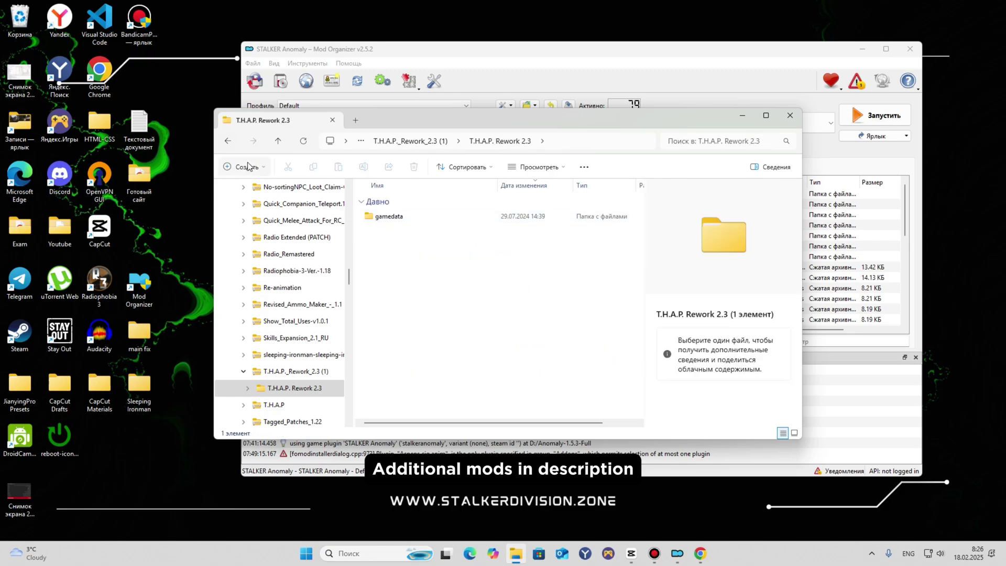
Go back up one folder and check the 7-Zip option for the T.H.A.P. Rework 2.3 folder without packing it.
left_click(227, 141)
right_click(411, 234)
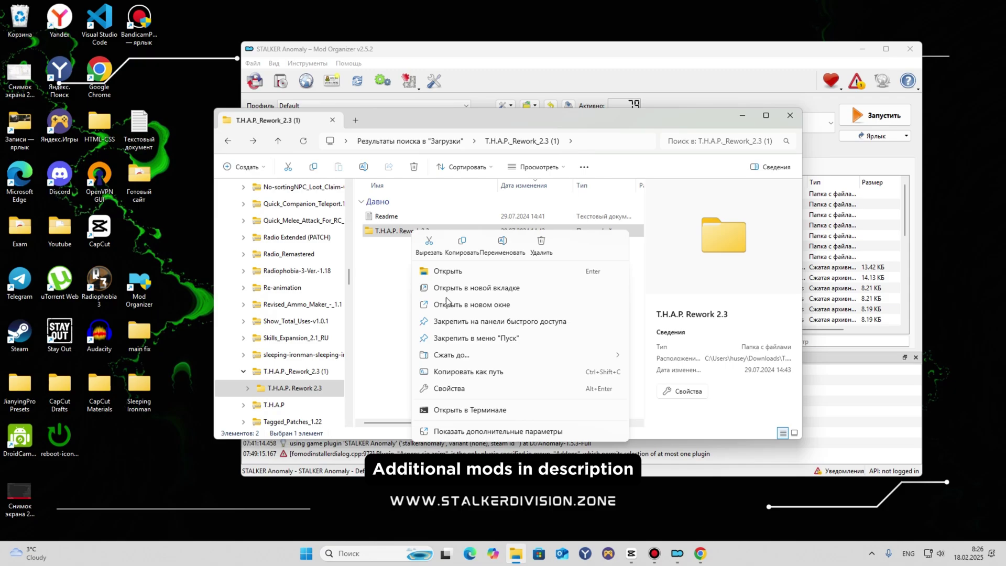
left_click(459, 436)
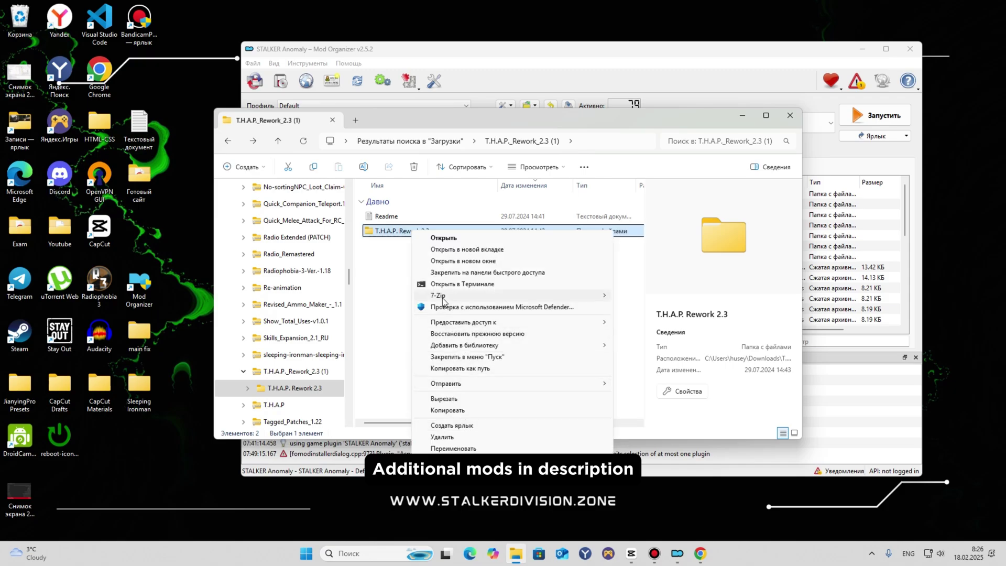
mouse_move(445, 297)
left_click(404, 256)
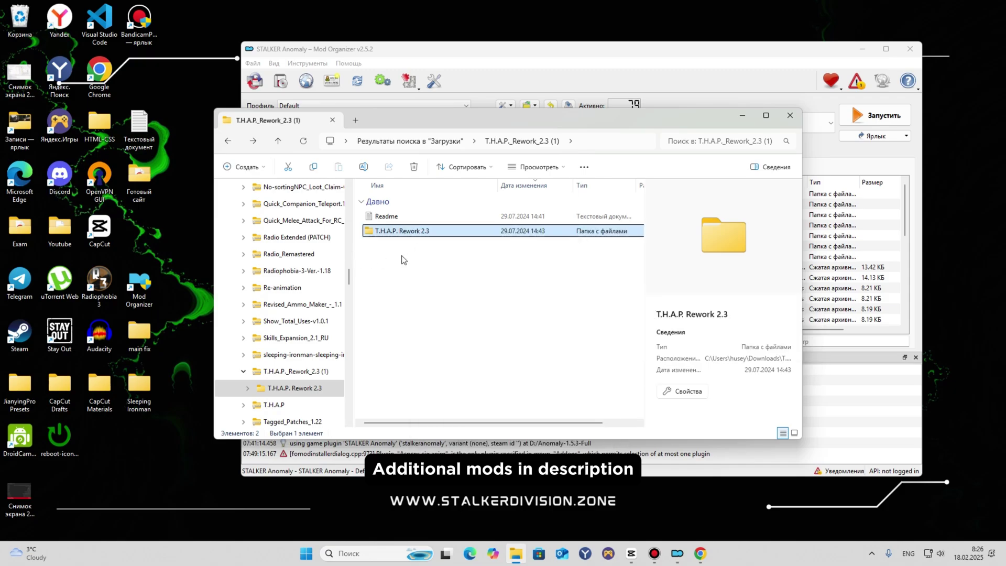
left_click(386, 218)
left_click(383, 223)
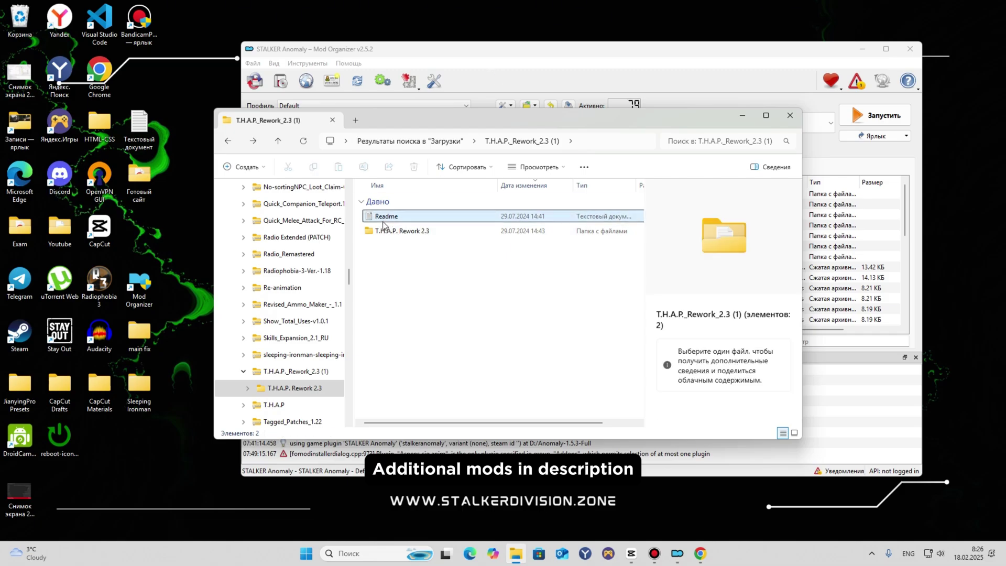